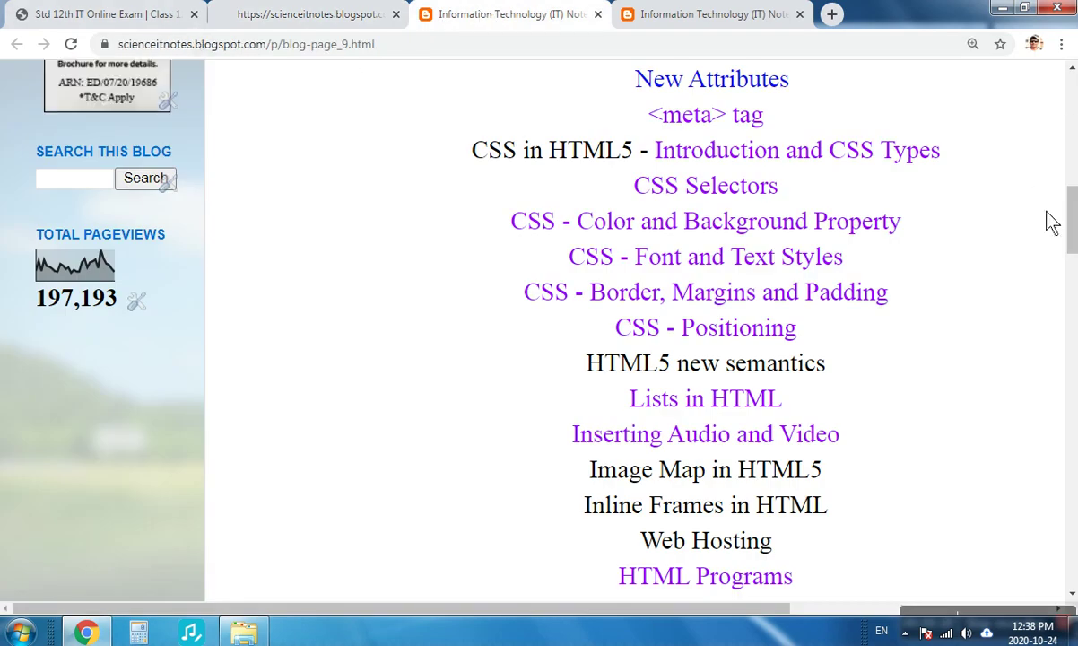
- Scroll the Adv. Web Designing chapter page until the HTML Programs topic link is visible
mouse_move(1072, 220)
mouse_down()
mouse_move(1071, 97)
mouse_move(1072, 293)
mouse_up()
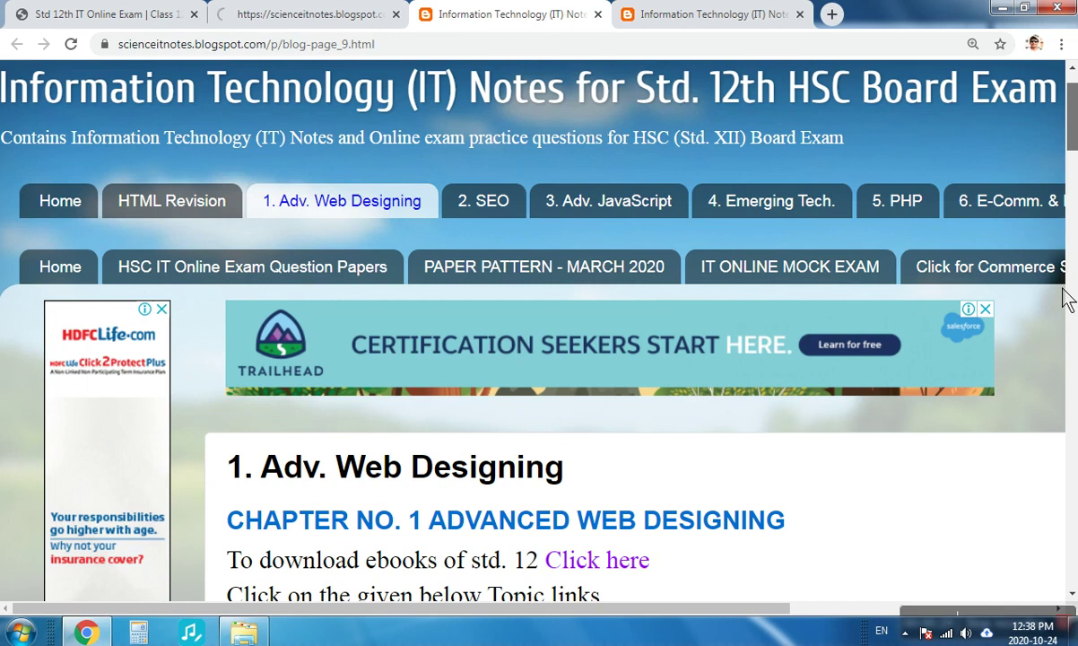
scroll(1072, 293, down, 2)
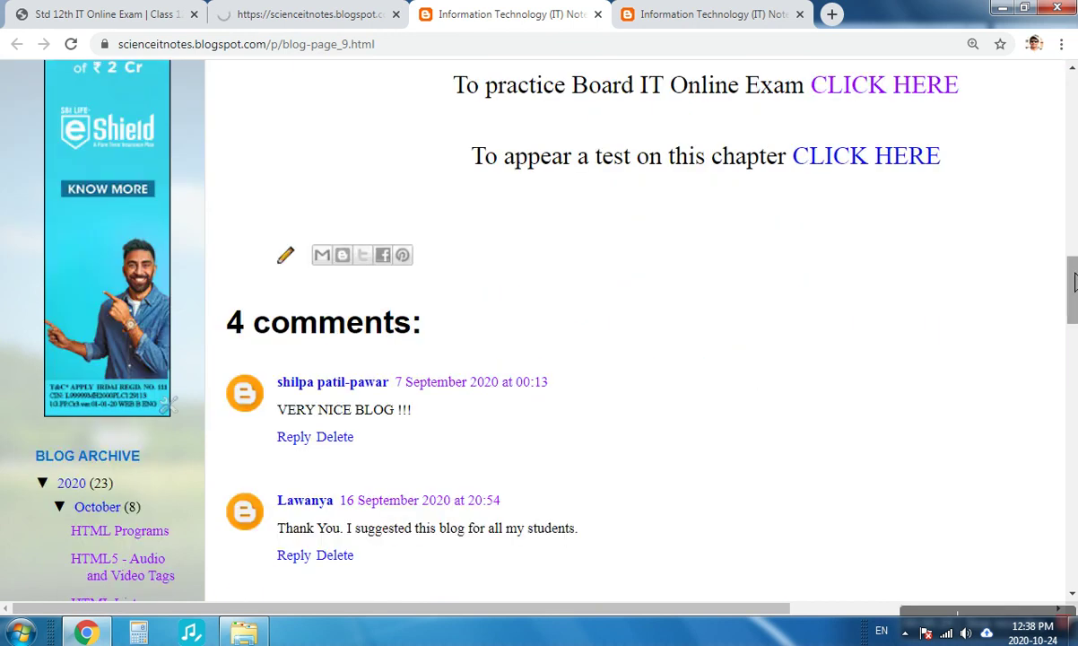
scroll(1070, 260, up, 4)
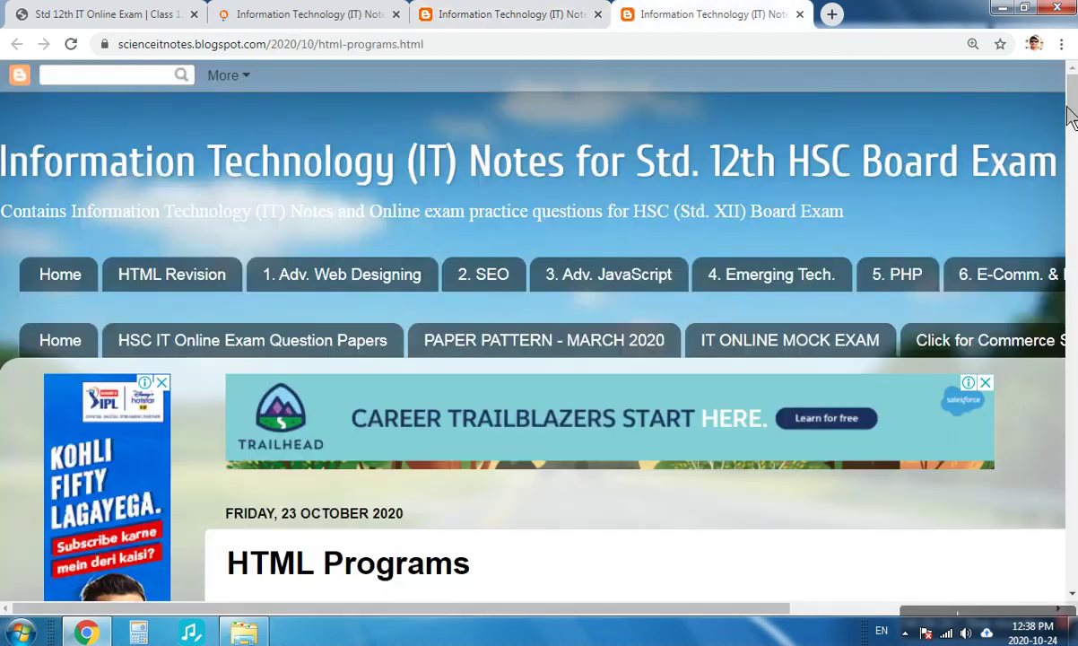
- Scroll down the HTML Programs post to question 3
scroll(1072, 121, down, 1)
drag(1071, 121, 1072, 156)
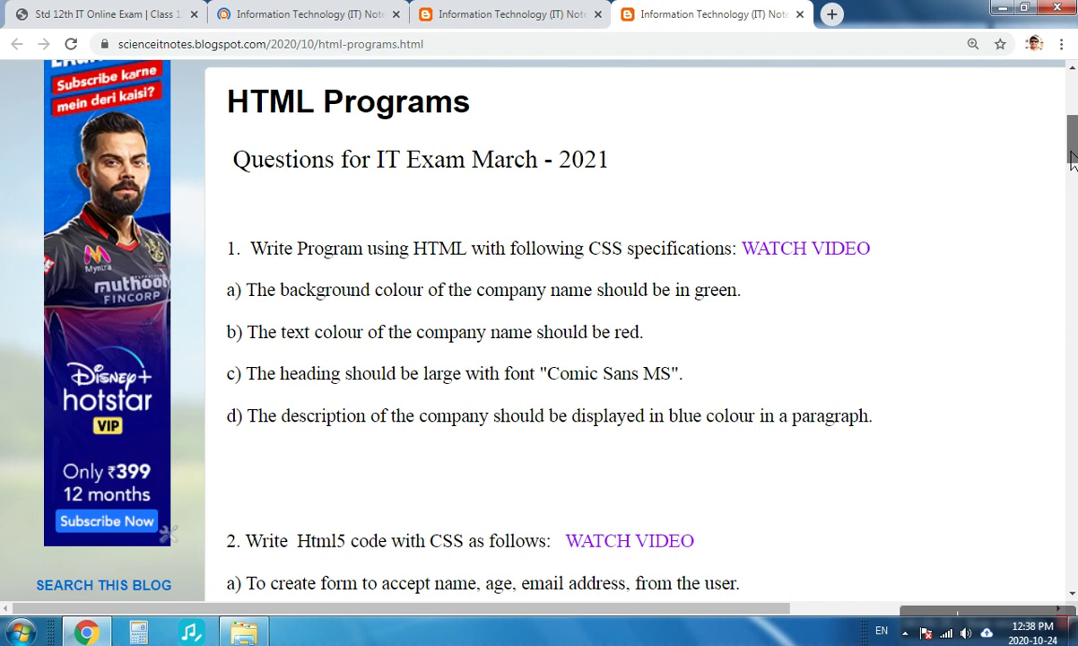
scroll(1072, 157, down, 1)
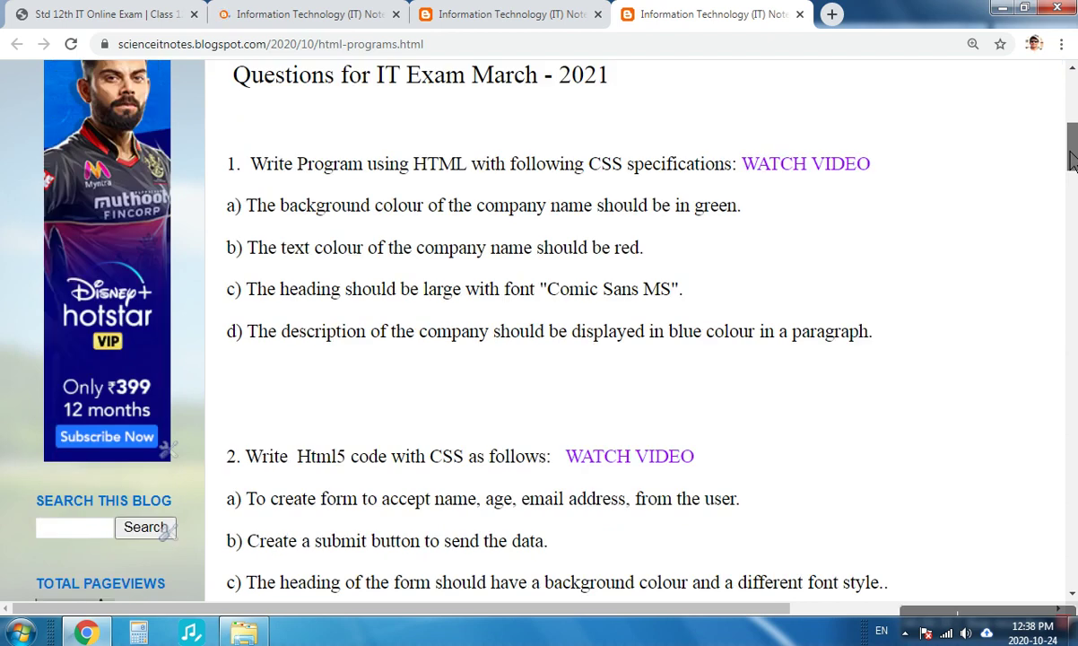
drag(1072, 157, 1065, 197)
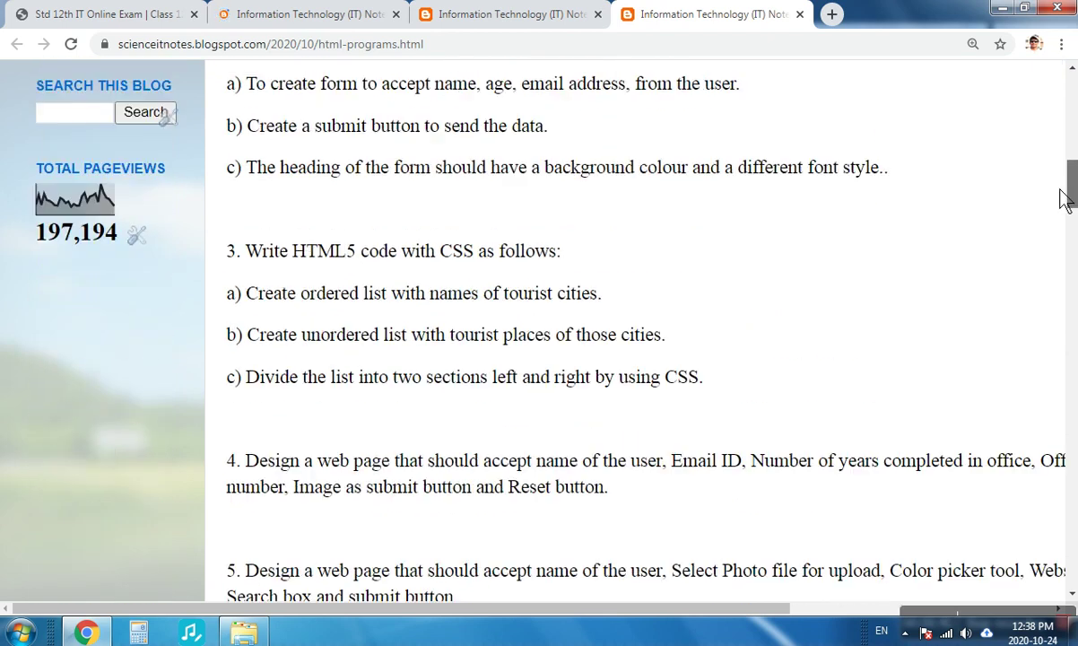
scroll(254, 265, down, 1)
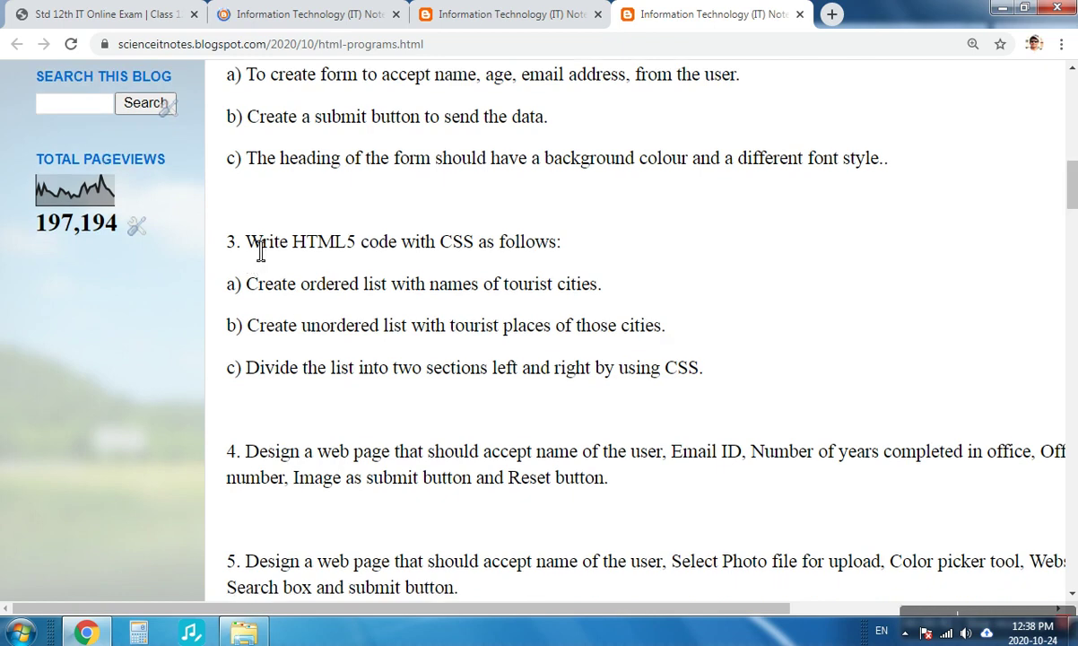
- Highlight question 3's heading and its ordered-list, unordered-list and left/right division requirements
drag(261, 251, 574, 255)
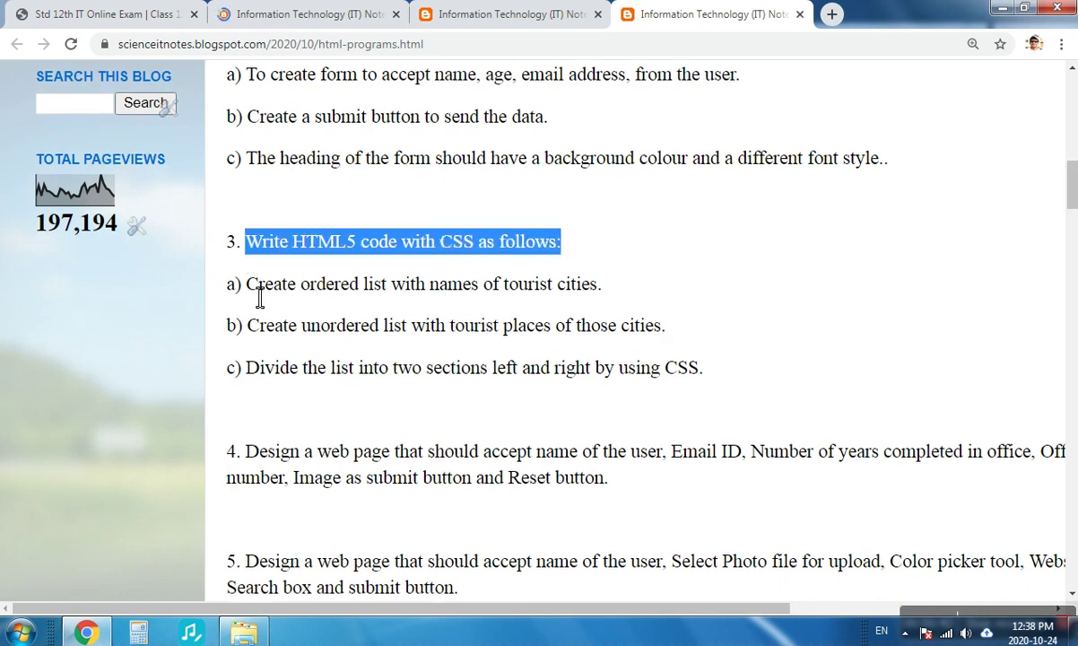
mouse_move(247, 285)
mouse_down()
mouse_move(430, 299)
mouse_move(612, 294)
mouse_up()
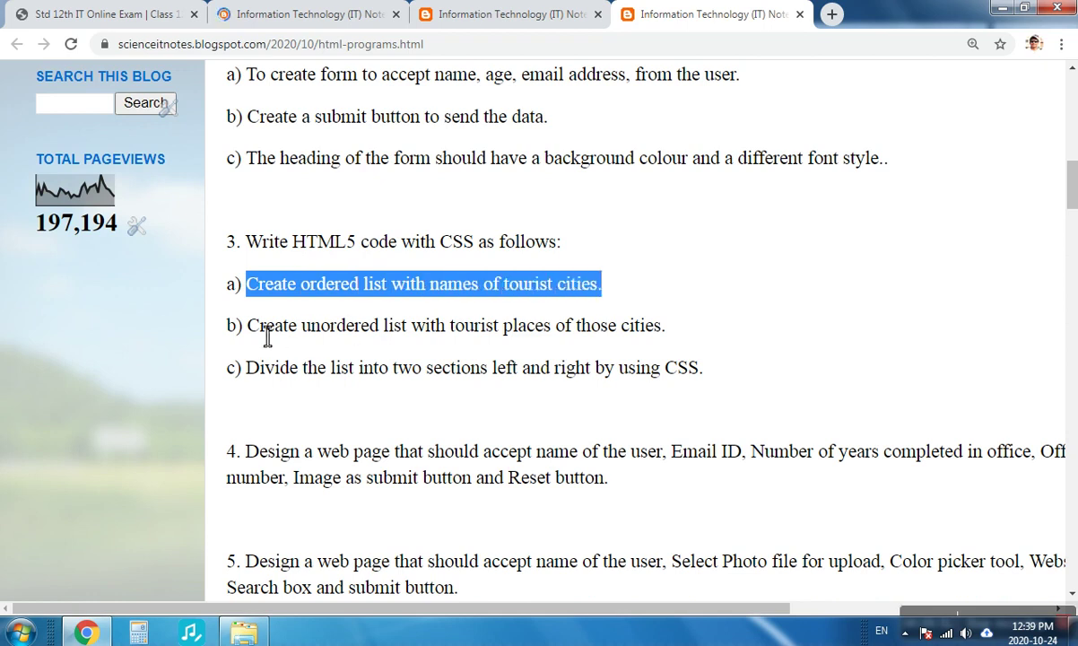
drag(248, 330, 680, 336)
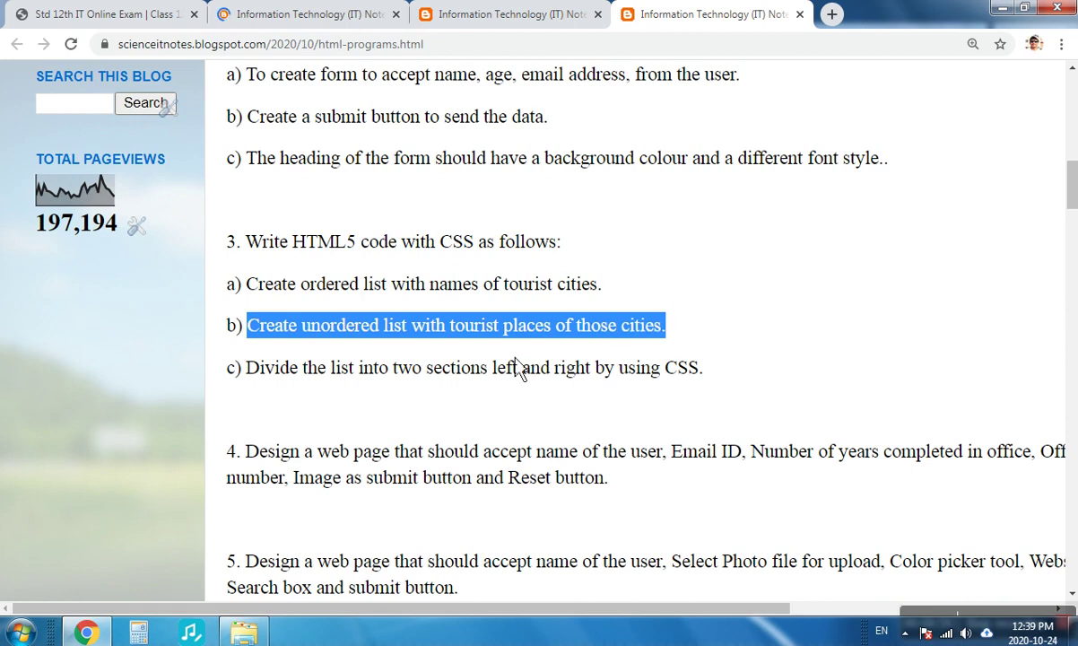
mouse_move(248, 372)
mouse_down()
mouse_move(560, 387)
mouse_move(716, 381)
mouse_up()
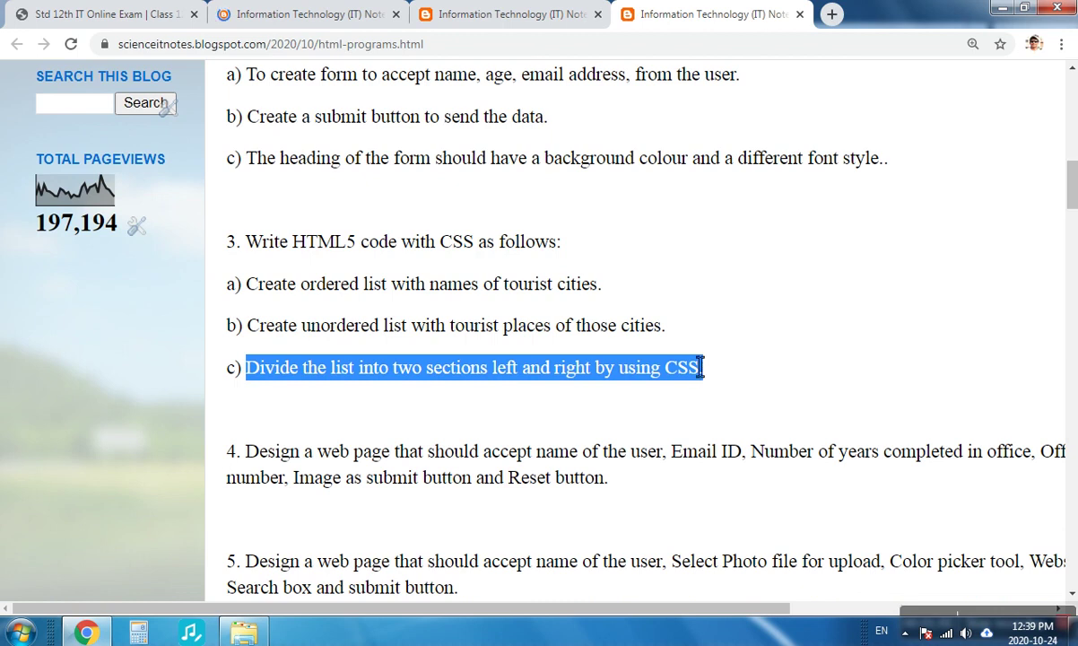
- Search the Start menu for 'notepad' and launch Notepad
click(20, 631)
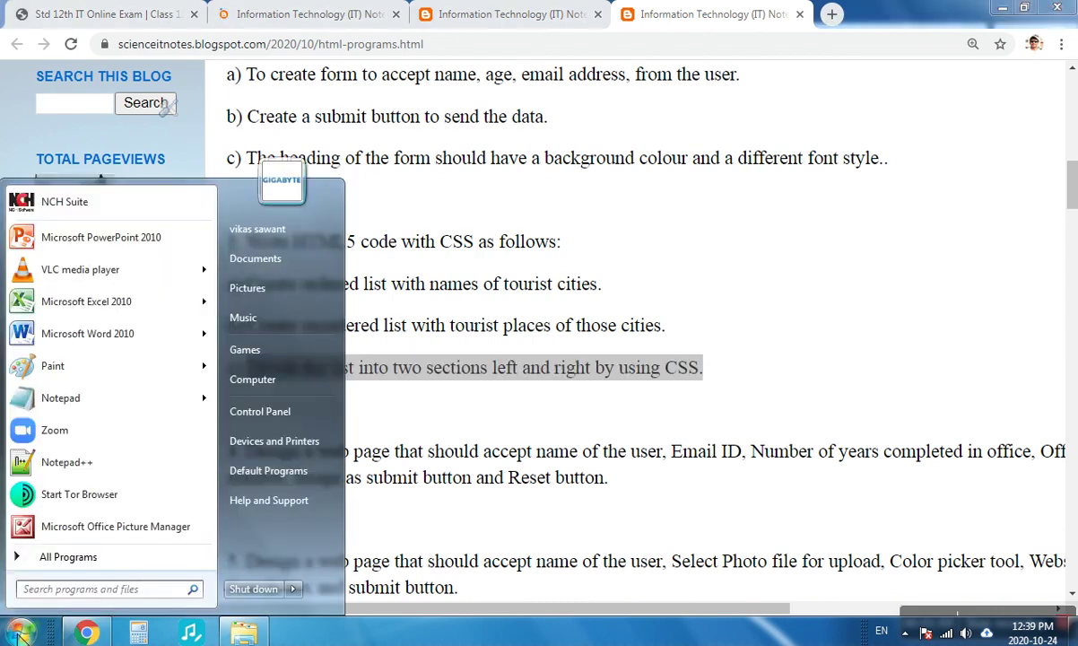
text(notepad)
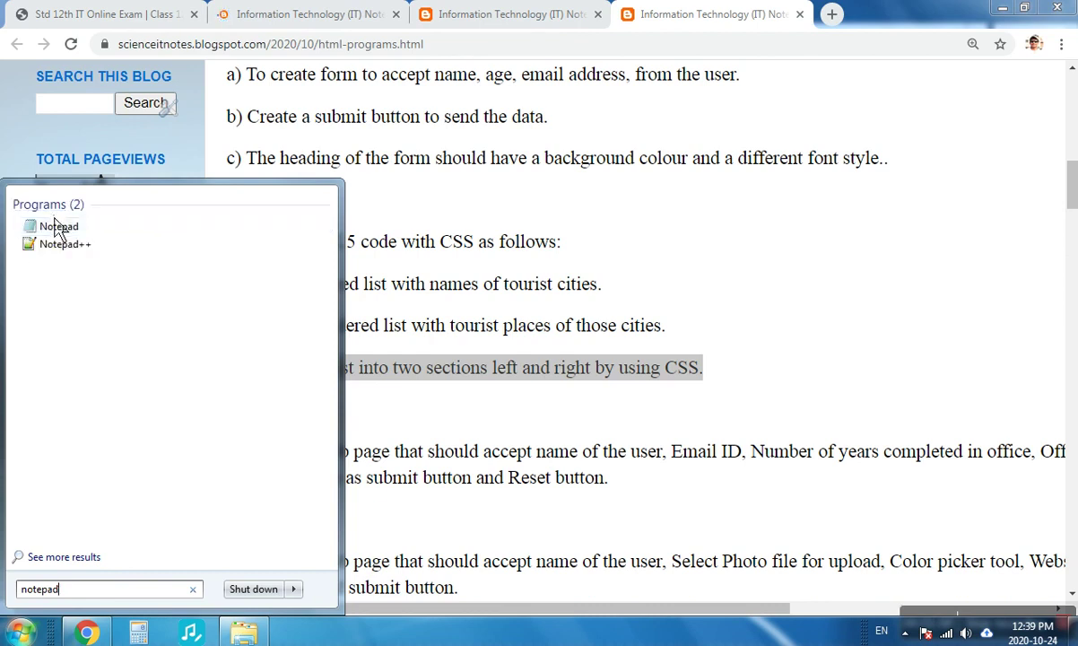
click(63, 236)
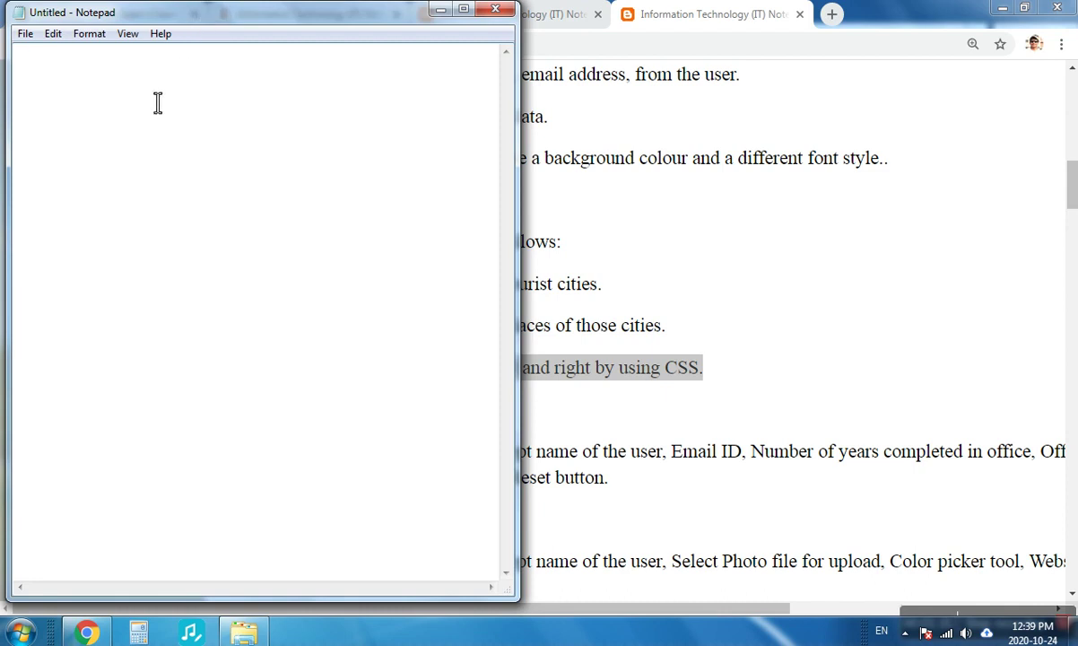
- Write the doctype, the opening html and head tags, and the closing head tag
text(<!do)
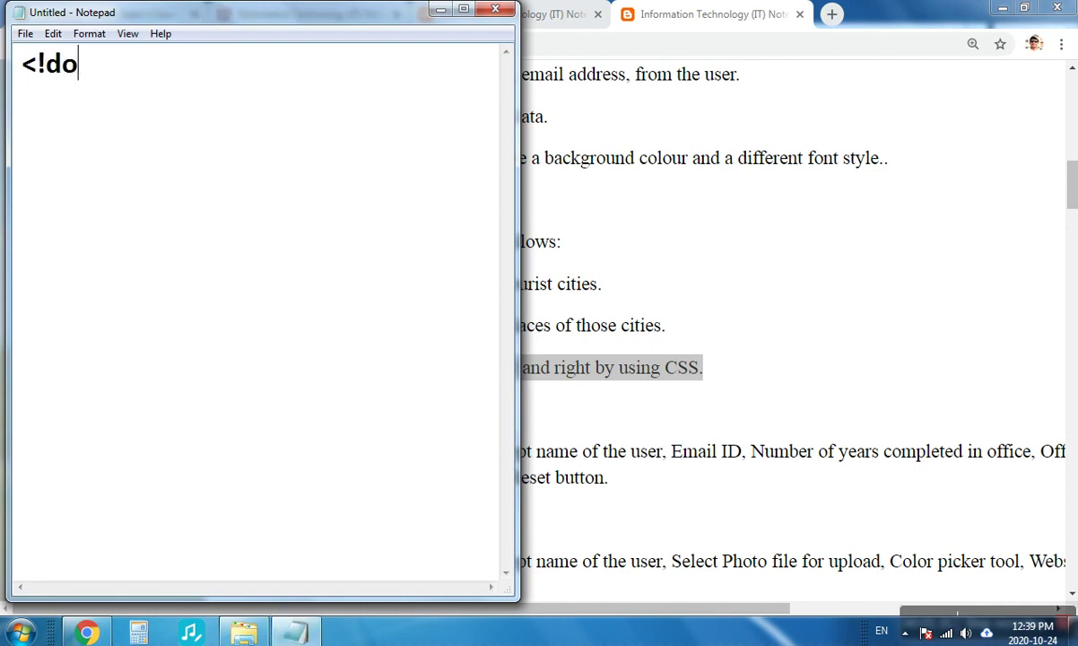
text(ctype html>)
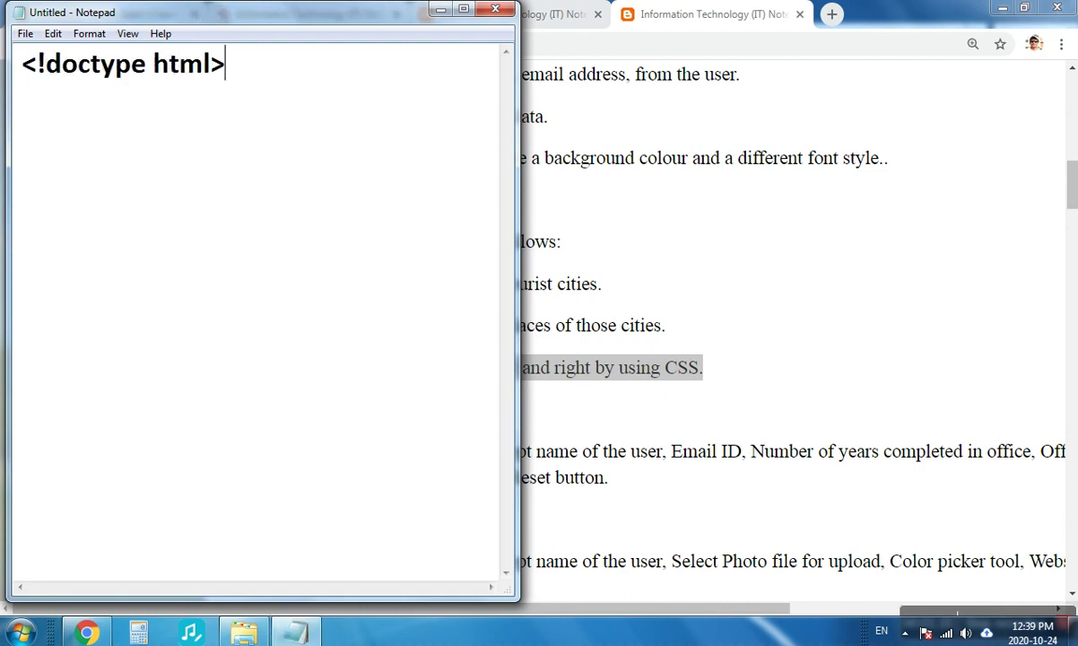
key(Return)
text(<html> )
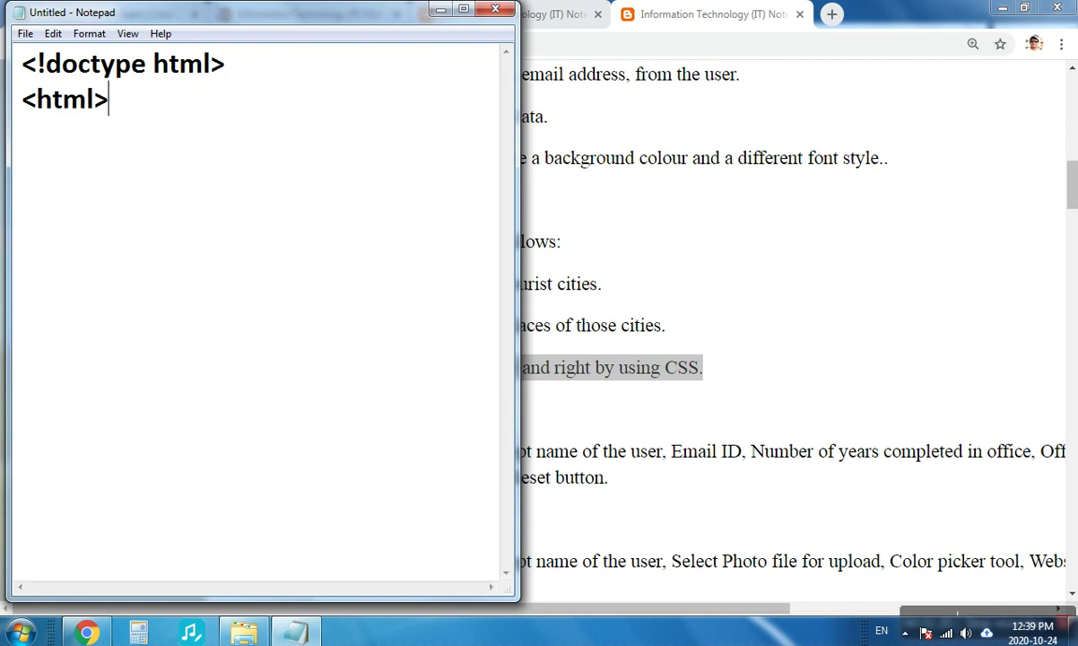
text(<head>)
key(Return)
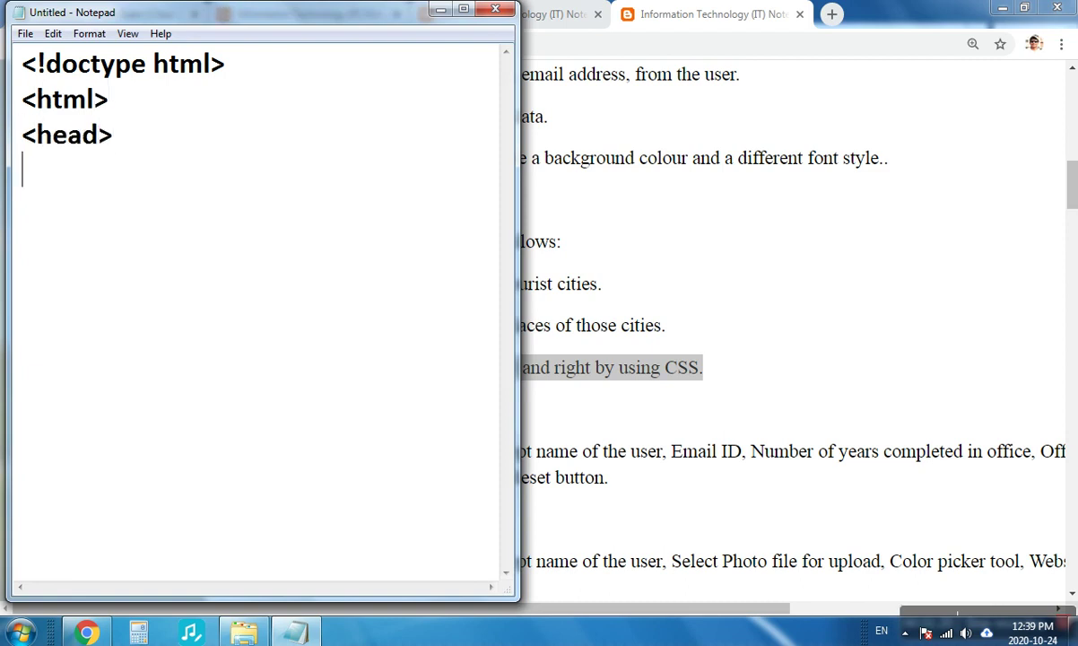
text(</head>)
key(Up)
- Add the title 'Tourist Places' inside the head section
text(<title)
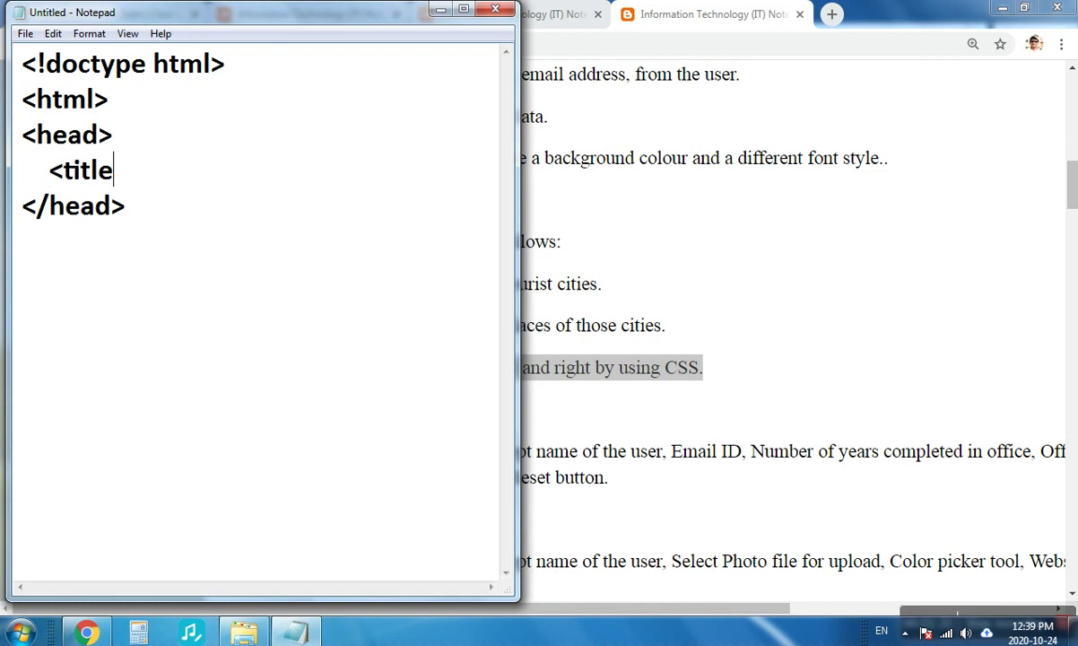
key(BackSpace)
text(e>)
text( Ta)
key(BackSpace)
text(our)
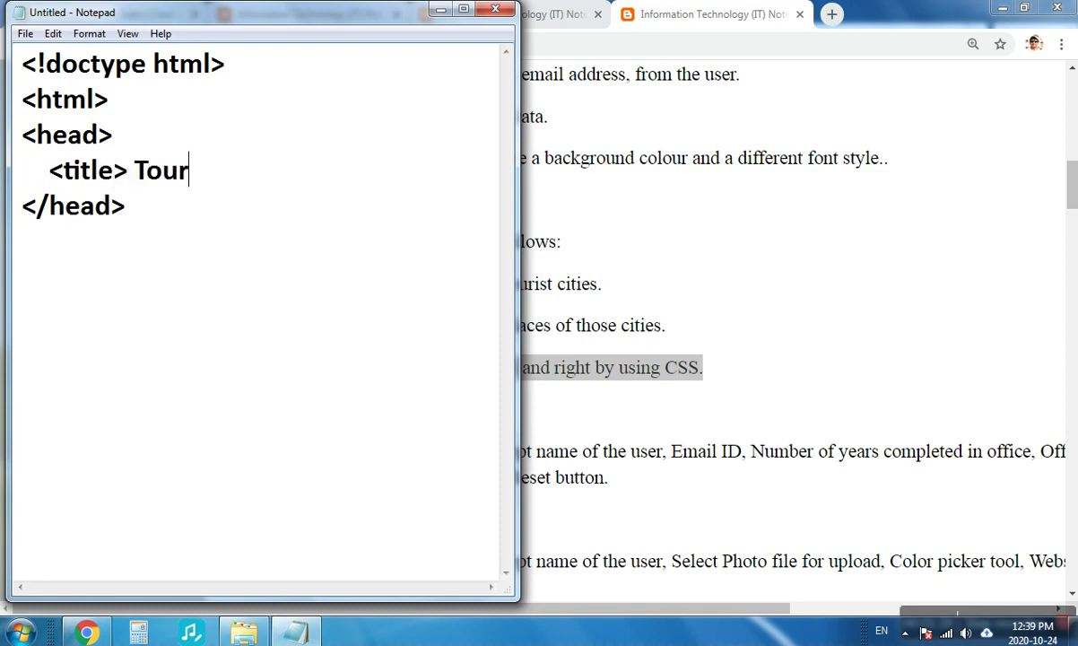
text(ist Plac)
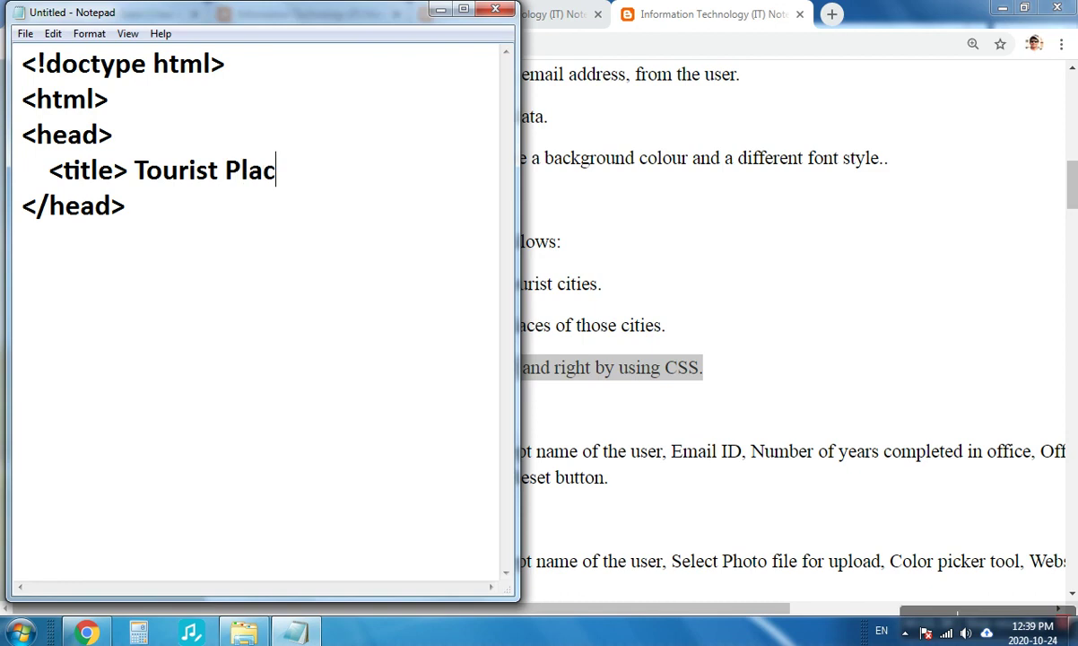
text(es </tti)
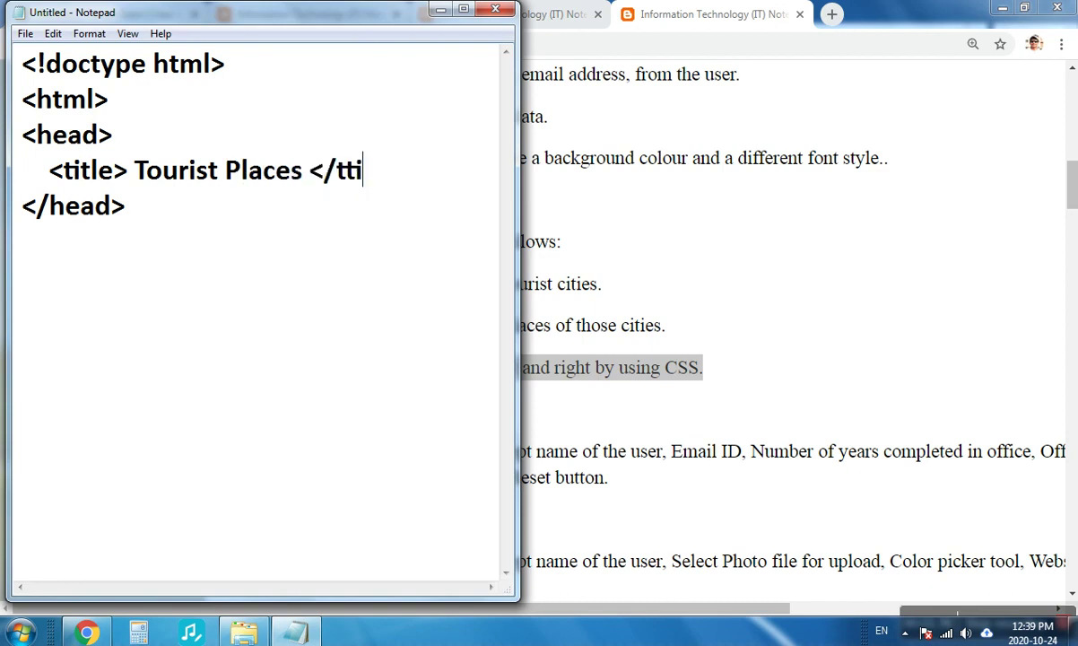
key(BackSpace)
key(BackSpace)
text(itle>)
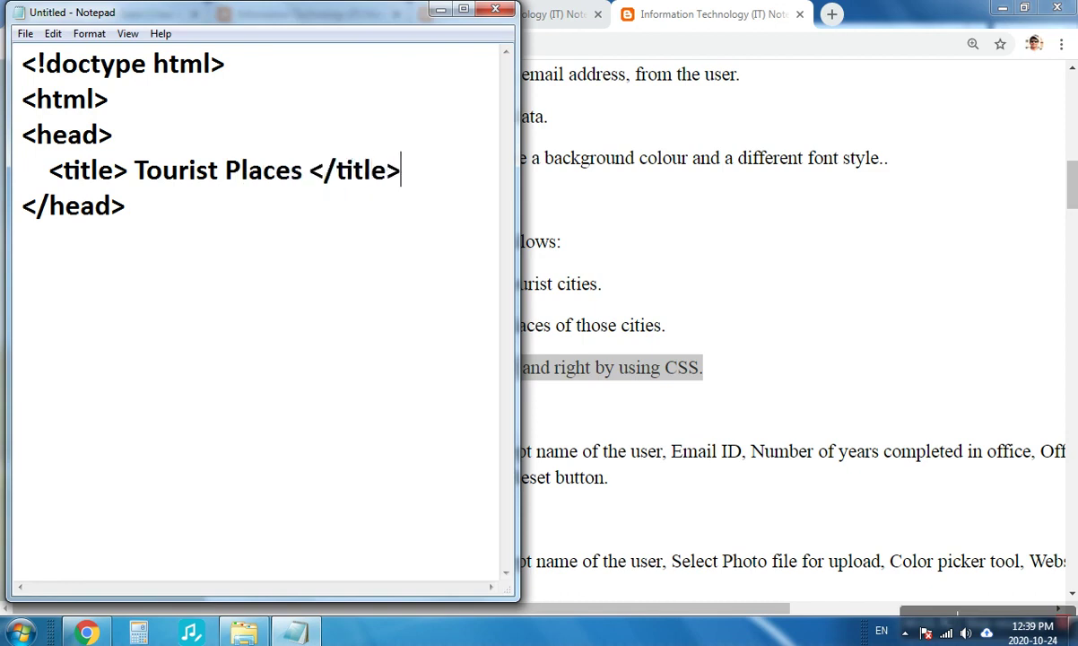
key(Down)
key(BackSpace)
- Add an empty body section and the closing html tag
text(<body>)
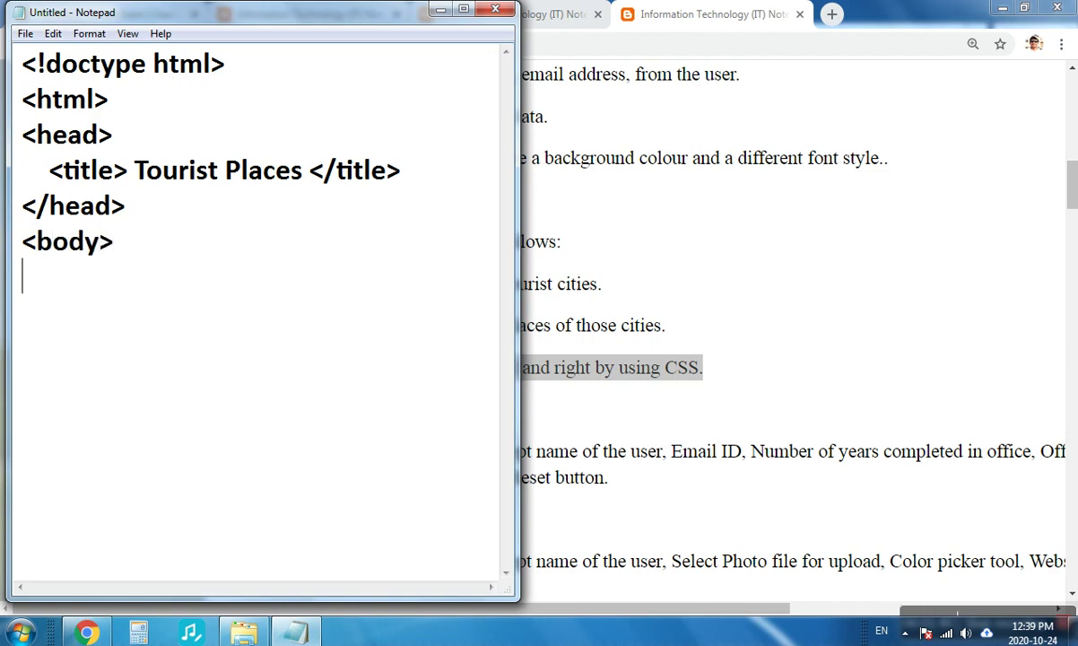
key(Return)
key(Return)
key(Return)
text(</bo)
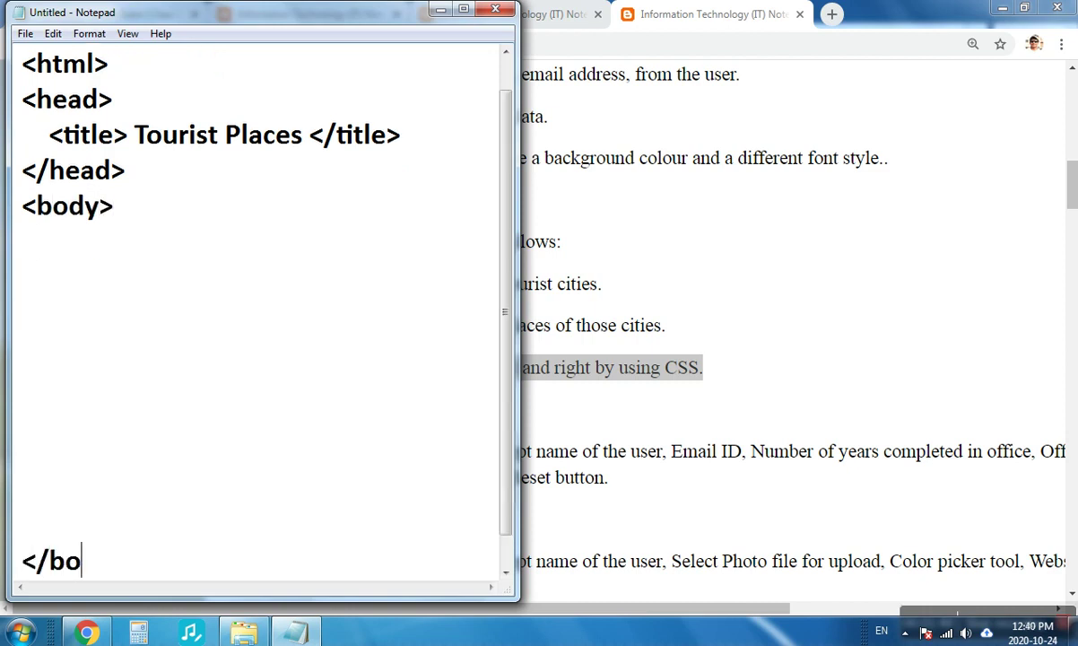
text(dy>)
key(Return)
text(<)
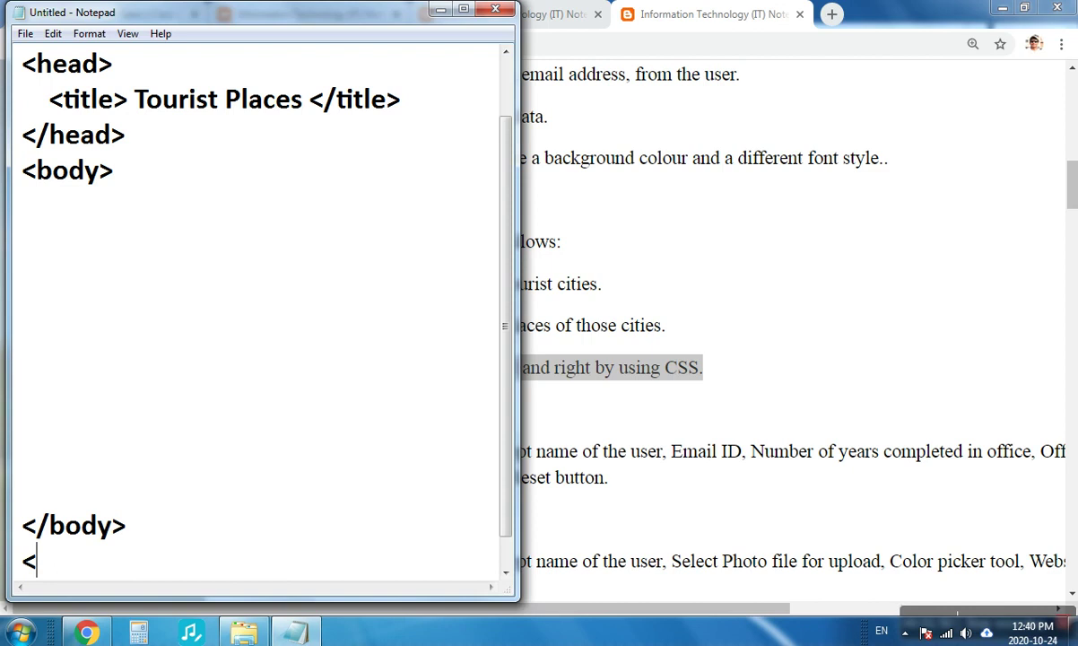
text(/htmlk)
key(BackSpace)
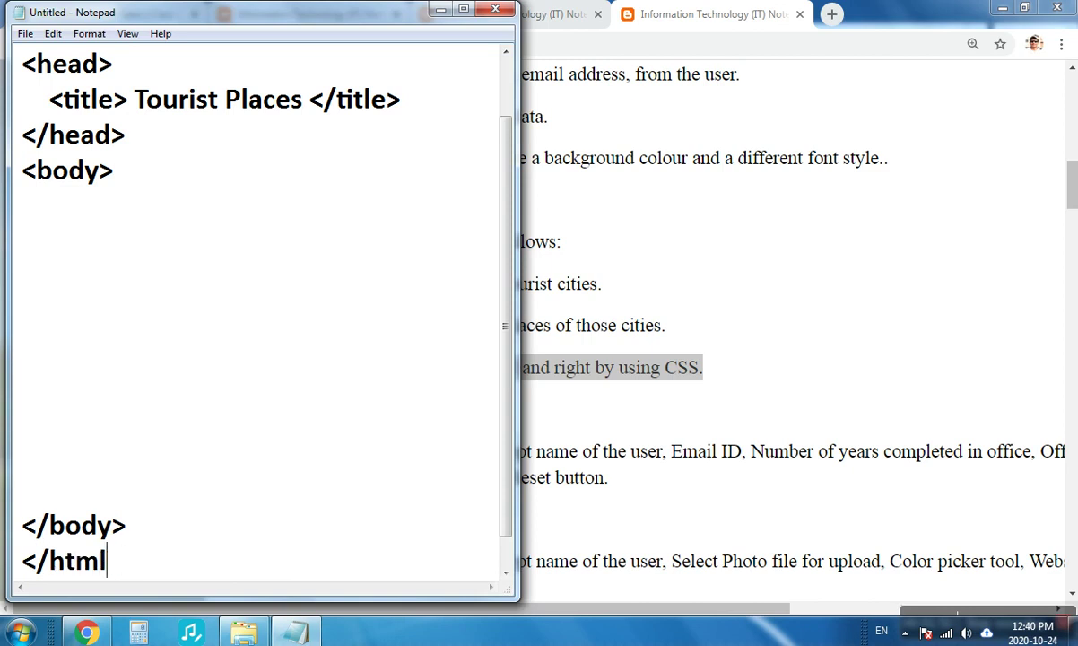
text(>)
key(Up)
key(ctrl+Home)
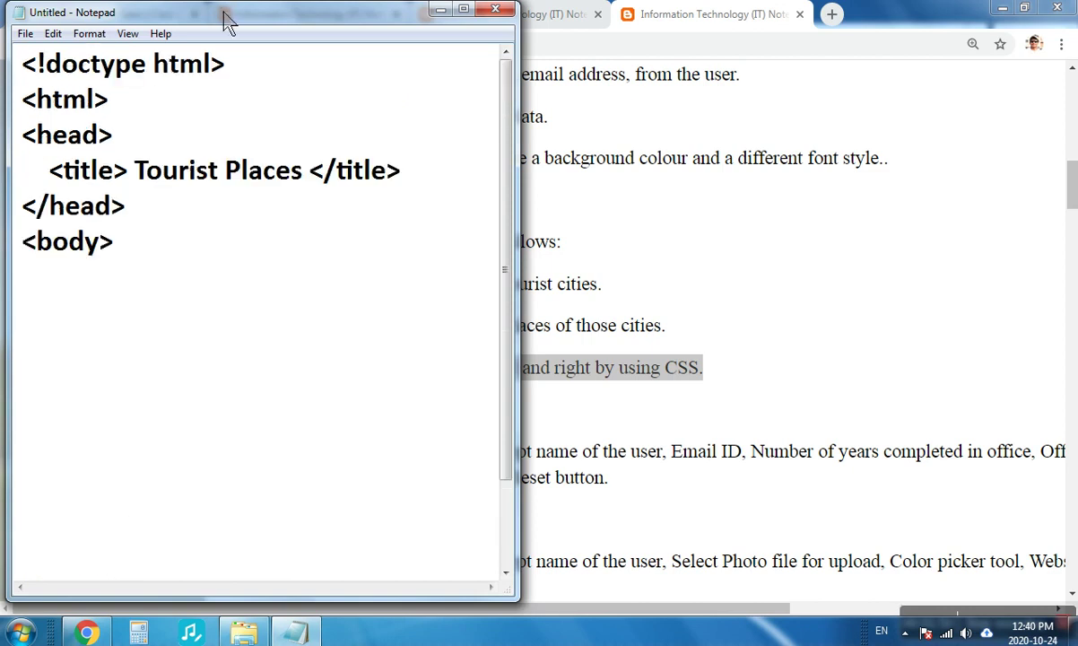
drag(226, 21, 964, 112)
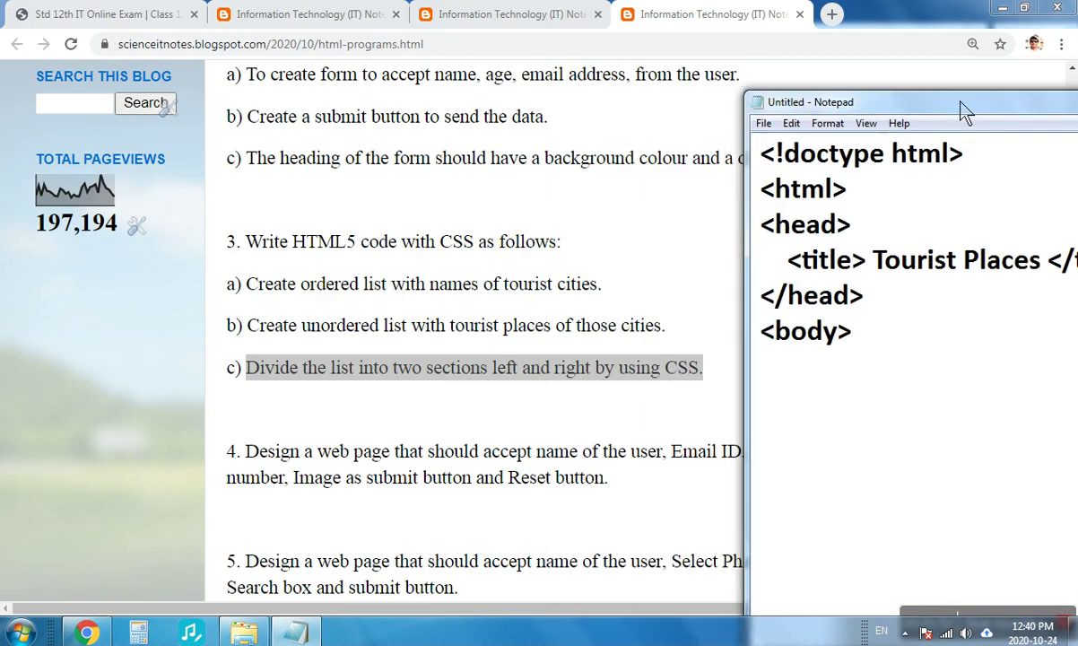
- Write an indented <h2> Tourist Cities heading on the line below <body>
mouse_move(964, 112)
mouse_down()
mouse_move(937, 118)
mouse_move(505, 13)
mouse_move(268, 26)
mouse_up()
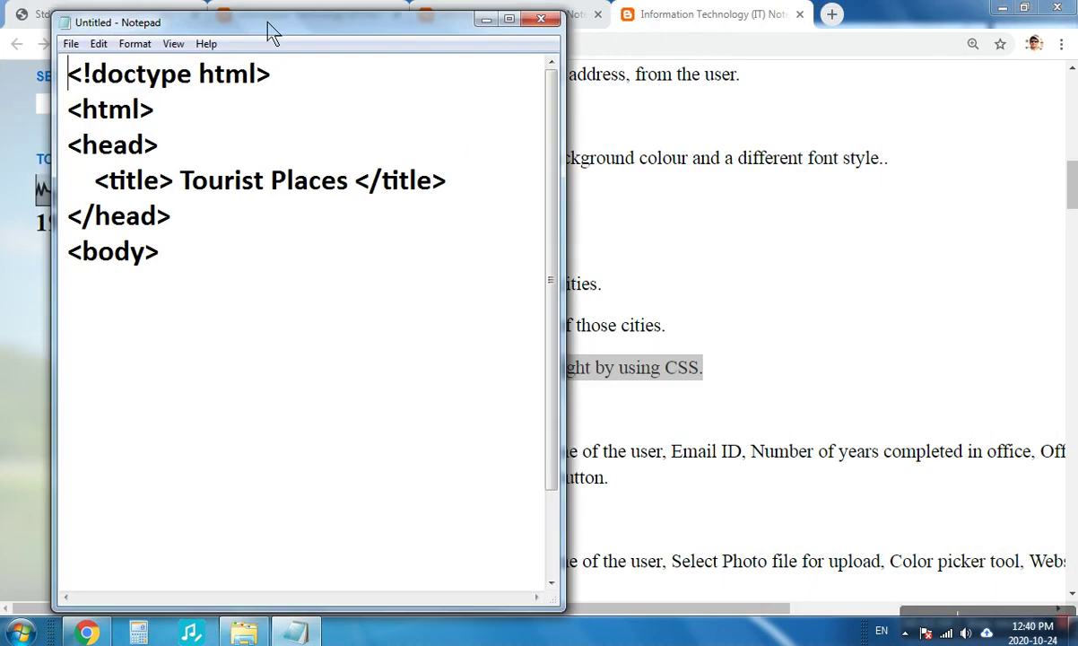
click(132, 283)
text(<)
text(h2)
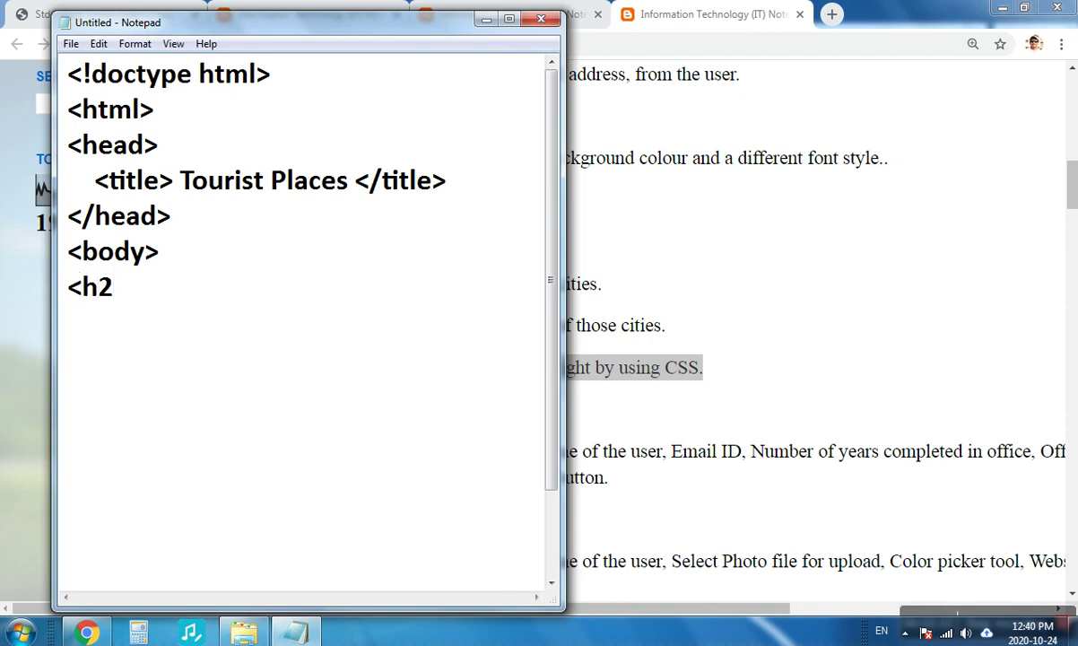
text(<Touri)
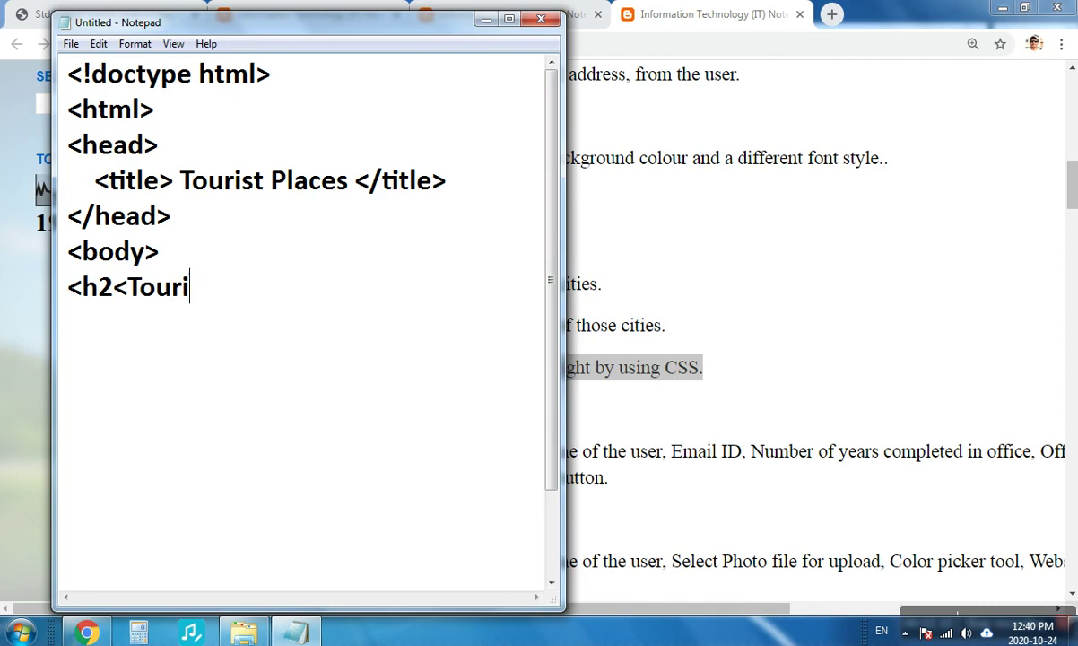
text(st)
key(BackSpace)
key(BackSpace)
key(BackSpace)
key(BackSpace)
key(BackSpace)
key(BackSpace)
key(BackSpace)
key(BackSpace)
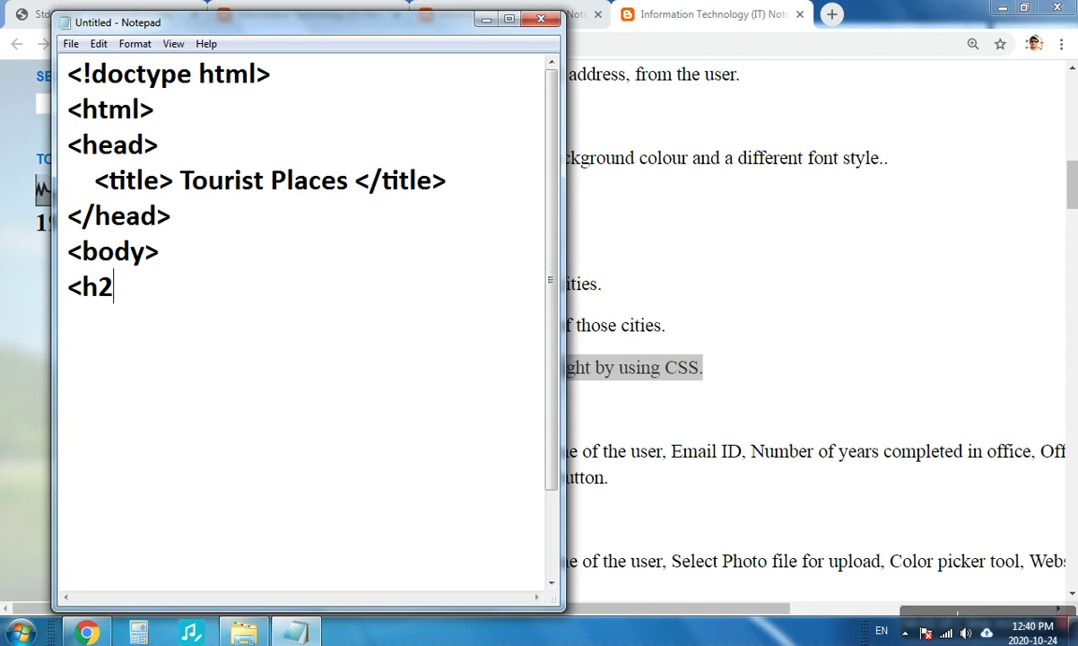
text(touri)
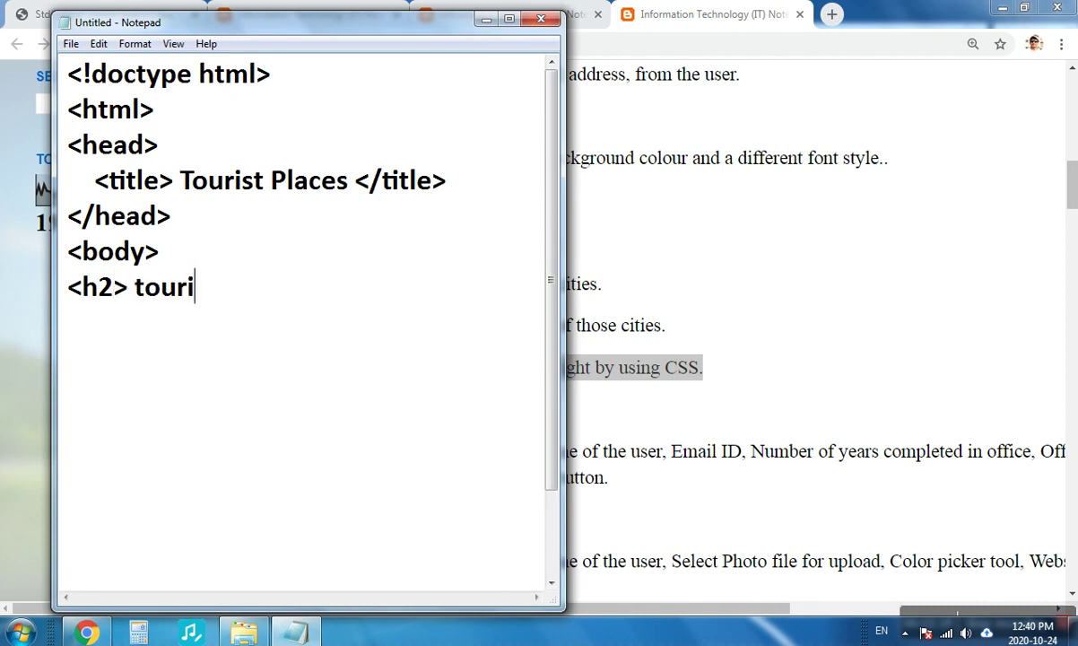
key(BackSpace)
key(BackSpace)
key(BackSpace)
key(BackSpace)
key(BackSpace)
text(Touris)
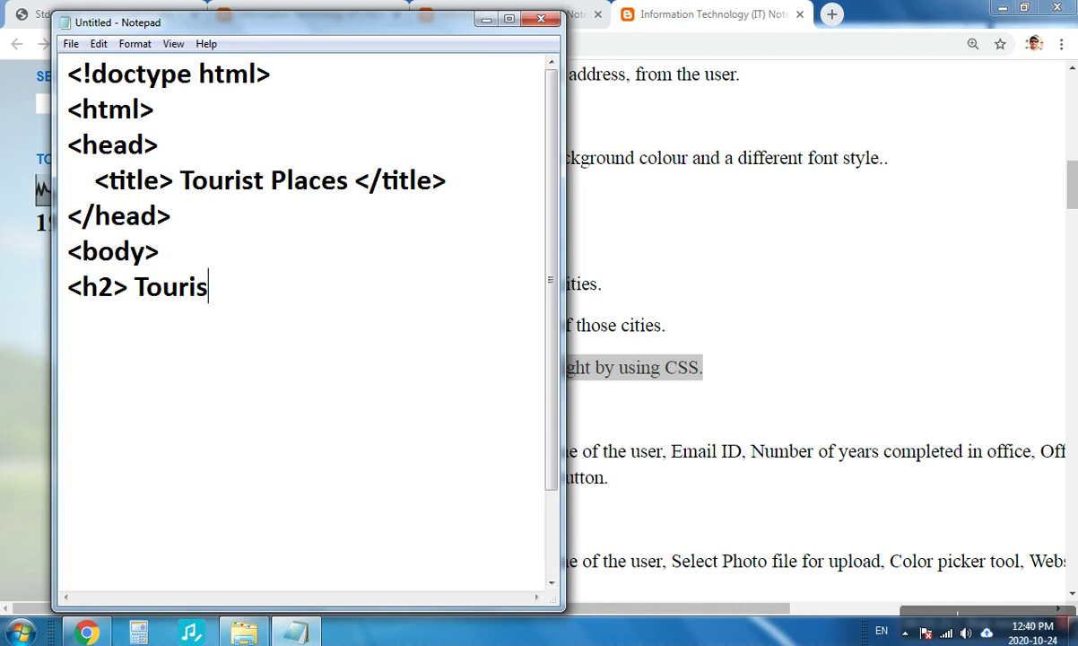
text(t Cities)
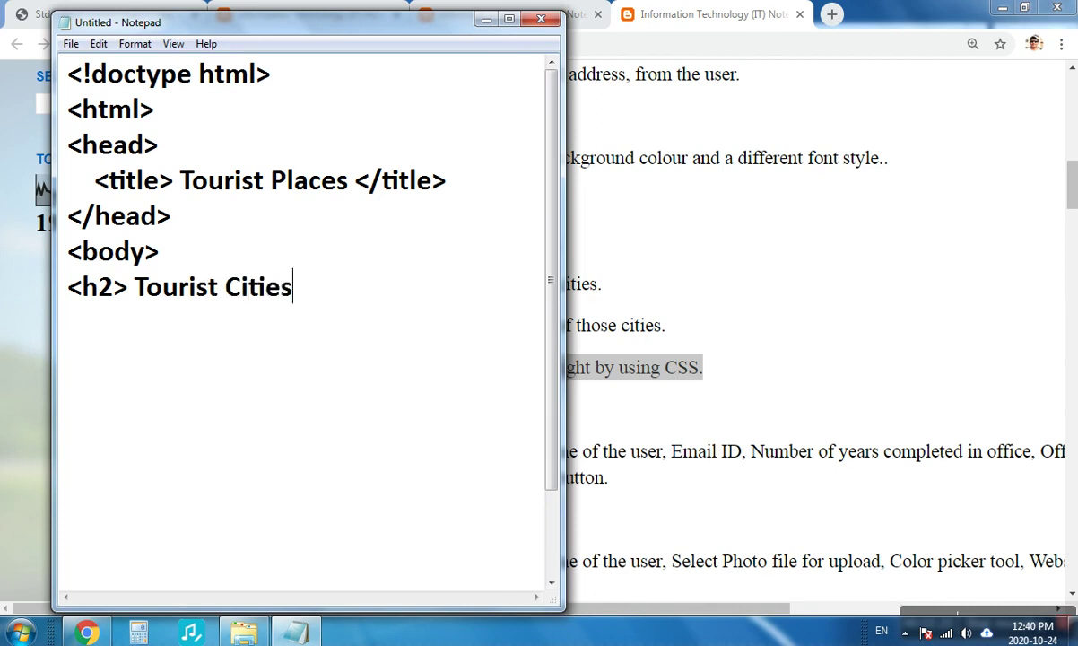
text(/;)
text(h2>)
key(Return)
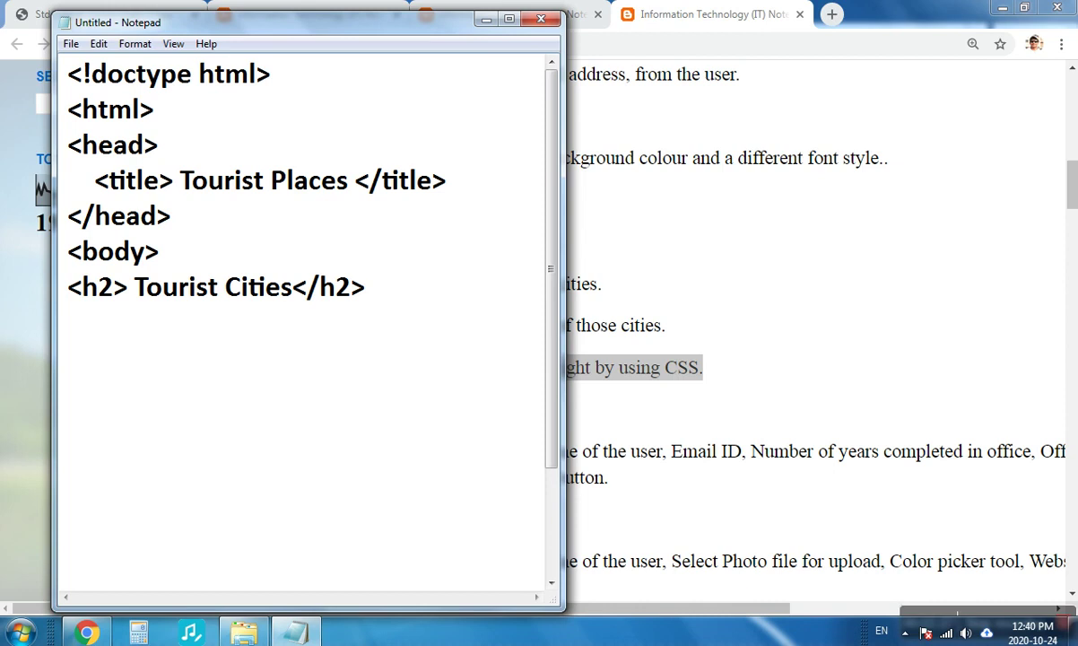
key(Up)
key(Down)
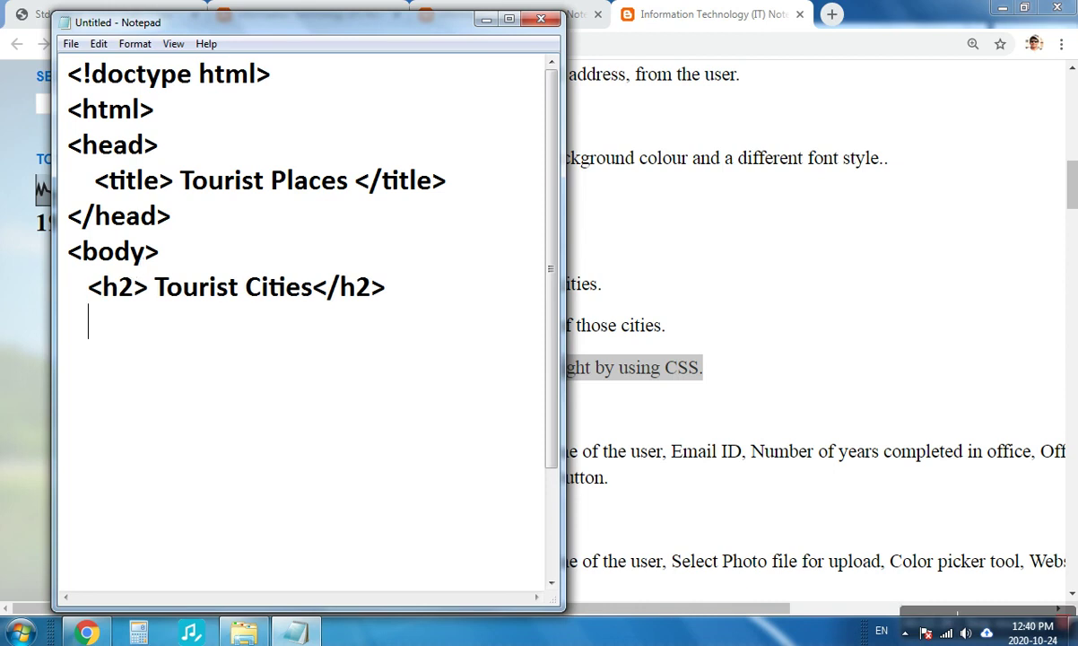
mouse_move(240, 30)
mouse_down()
mouse_move(857, 404)
mouse_move(510, 53)
mouse_up()
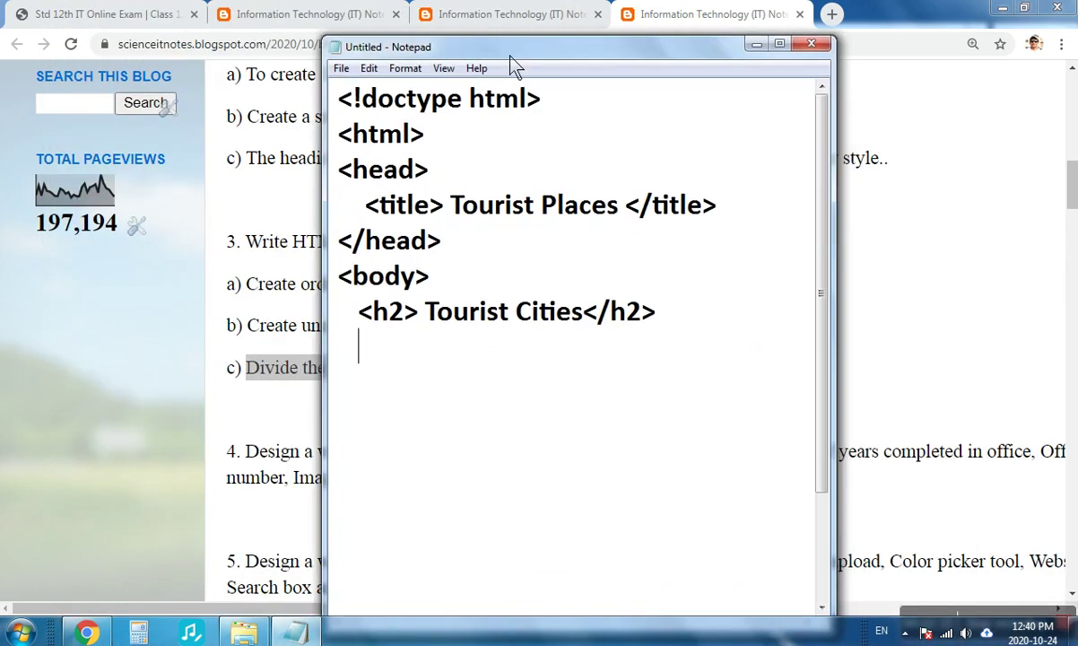
- Open an <OL> list with a first item <LI>Mumbai</LI>
text(<)
text(OR)
key(BackSpace)
text(L>)
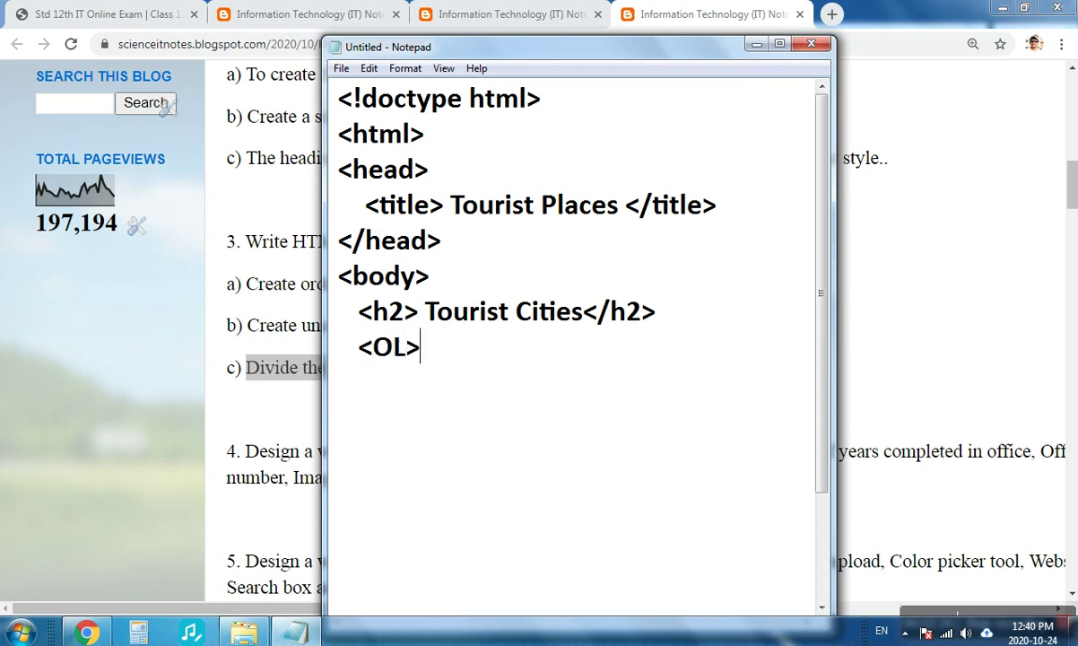
key(Return)
text(<LI>)
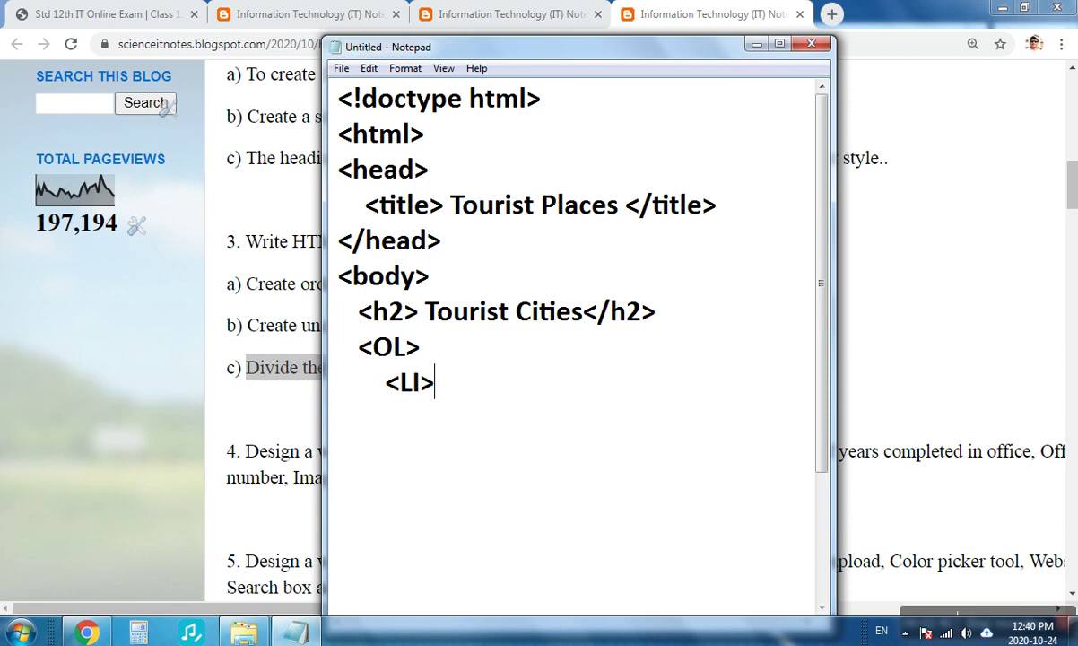
text(Mum)
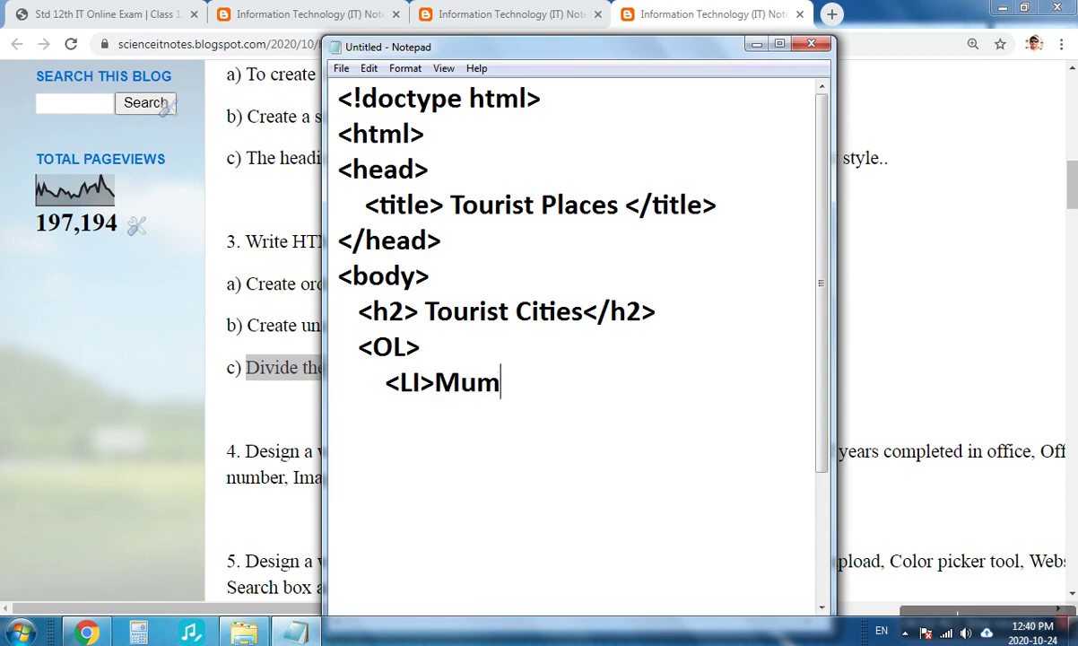
text(bai<)
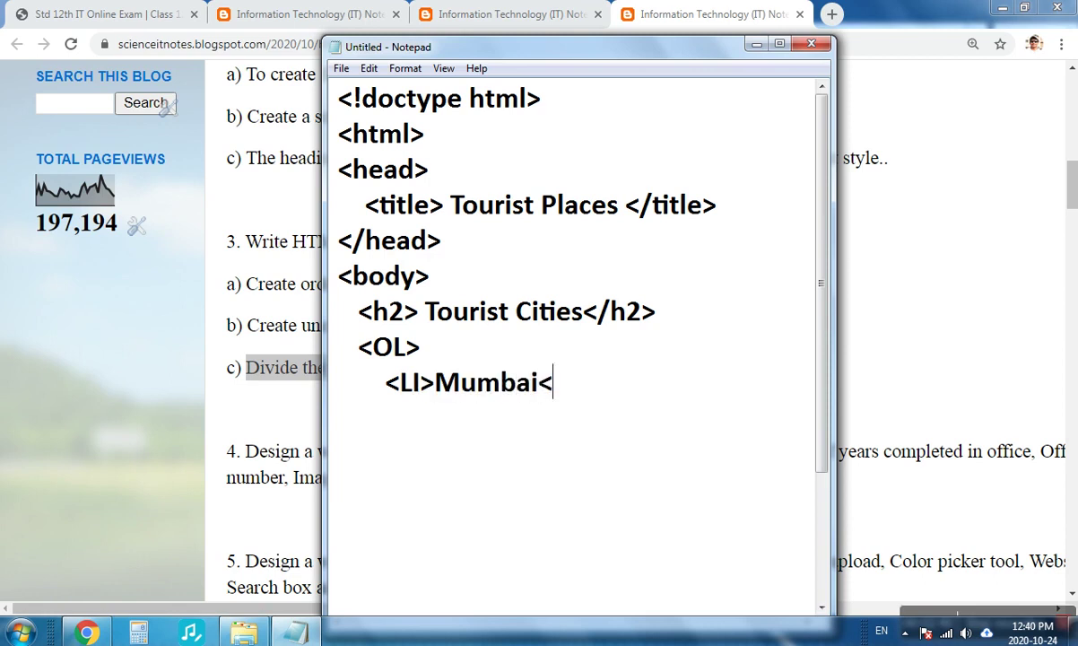
text(/LI<)
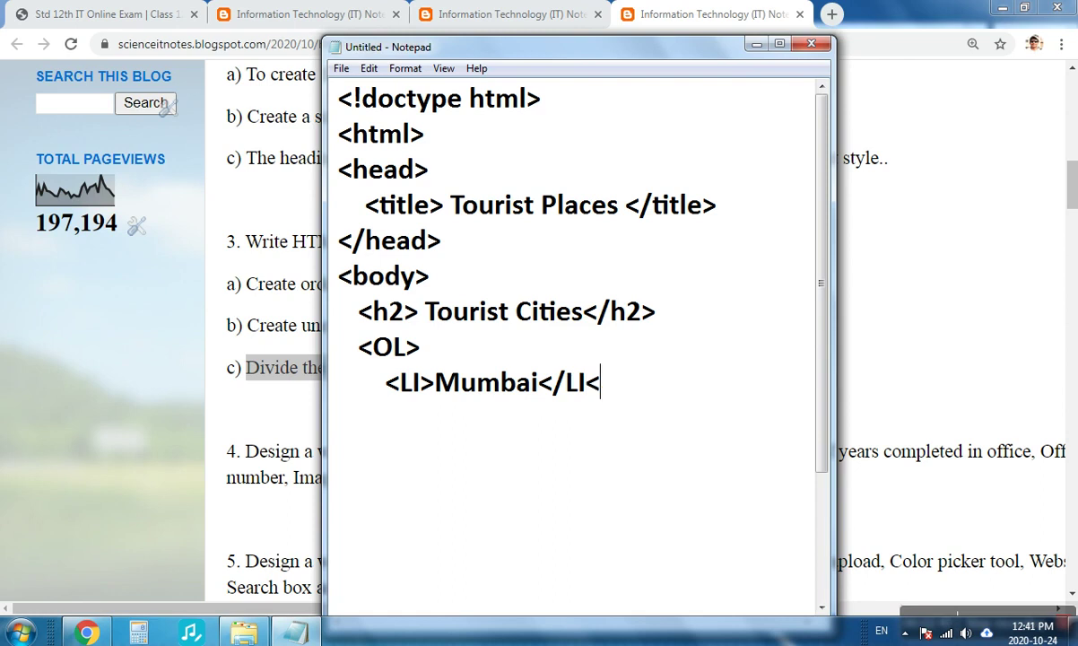
key(BackSpace)
text(>)
- Duplicate the Mumbai item three times and close the list with </OL>
key(shift+Home)
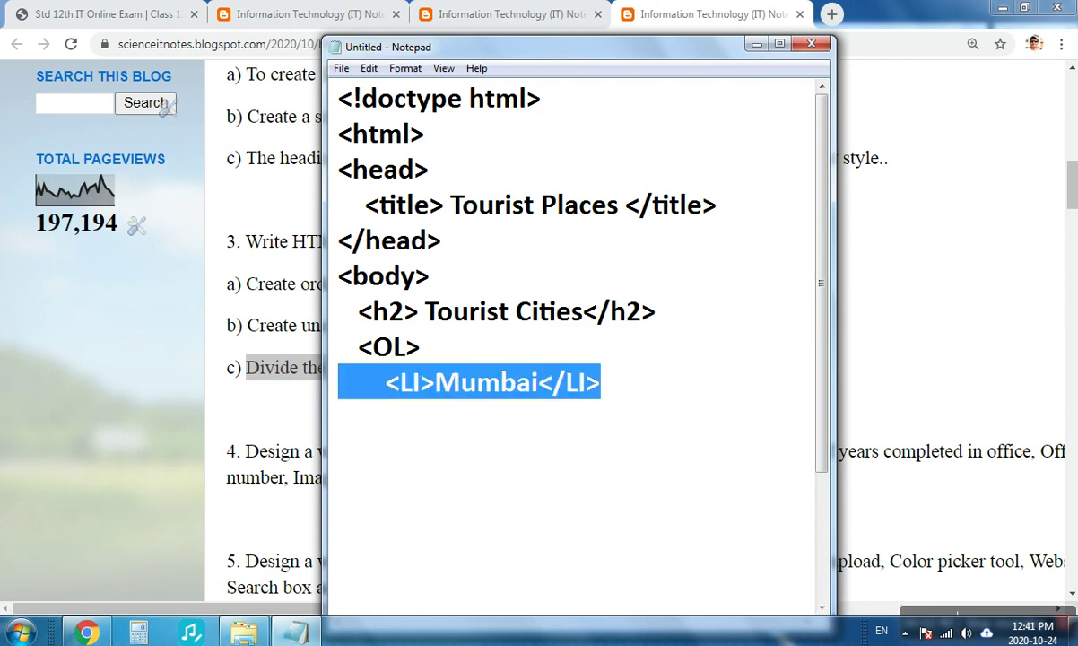
key(ctrl+c)
key(End)
key(Return)
key(ctrl+v)
key(Return)
key(ctrl+v)
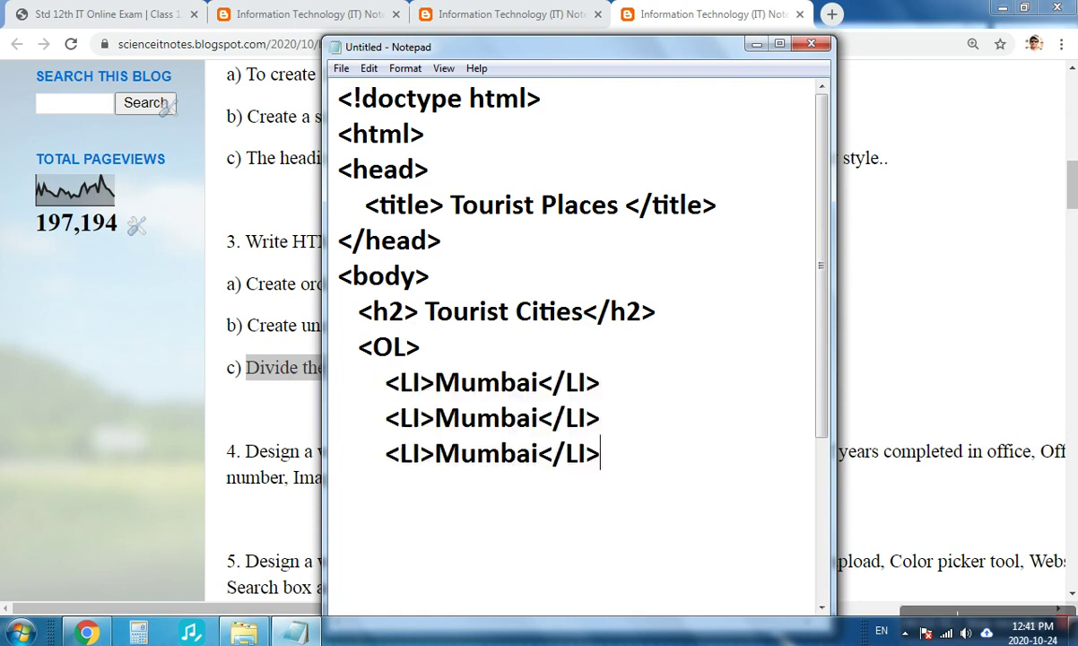
key(Return)
key(ctrl+v)
key(Return)
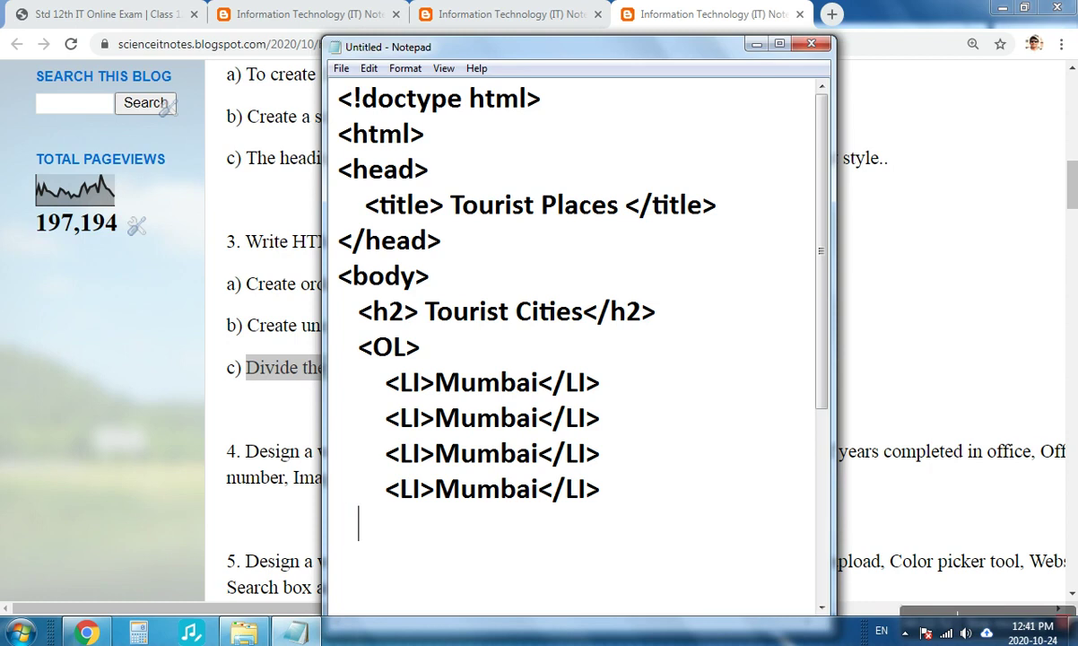
text(</OL)
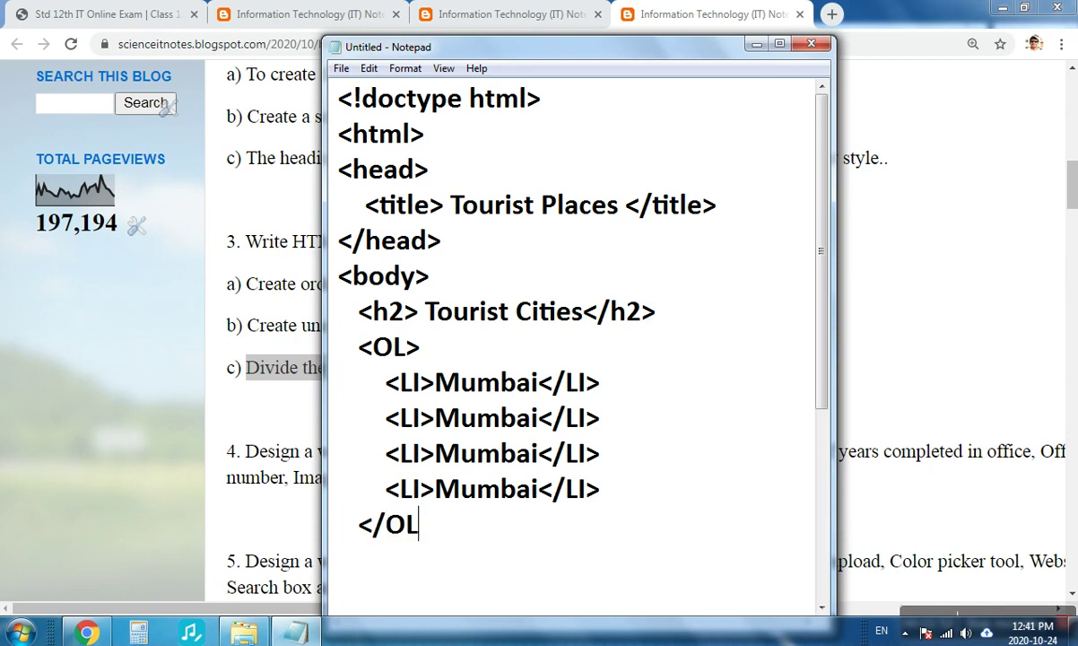
text(>)
- Replace the three copied items with Aurangabad, Jaipur and Delhi
key(Up)
key(Up)
key(Up)
key(shift+Right)
key(shift+Right)
key(shift+Right)
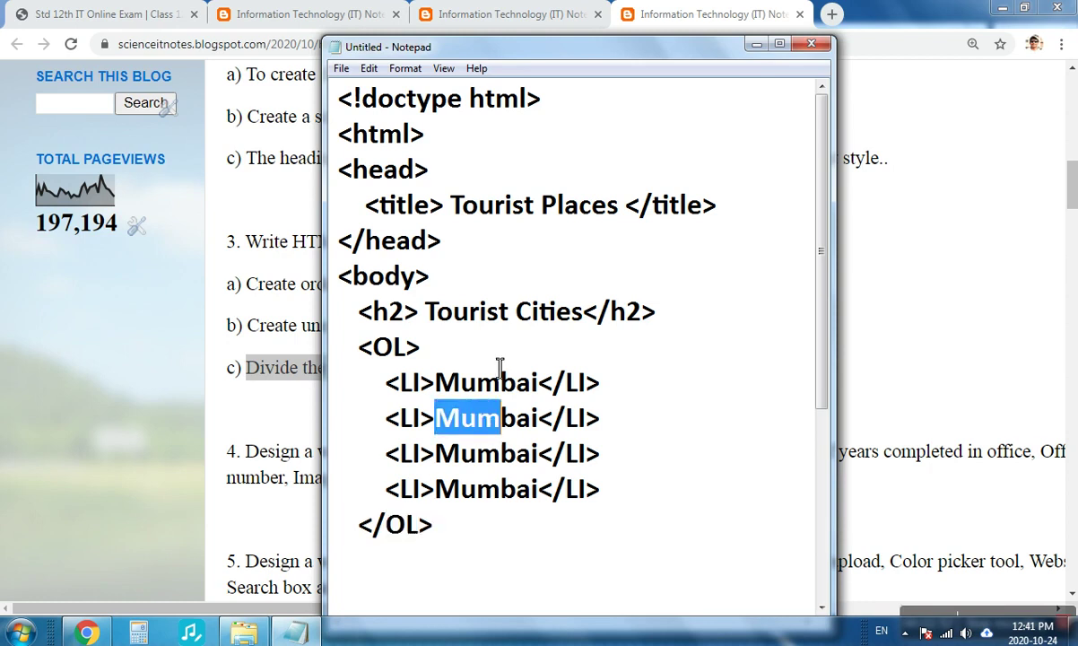
key(shift+Right)
key(shift+Right)
key(shift+Right)
text(Au)
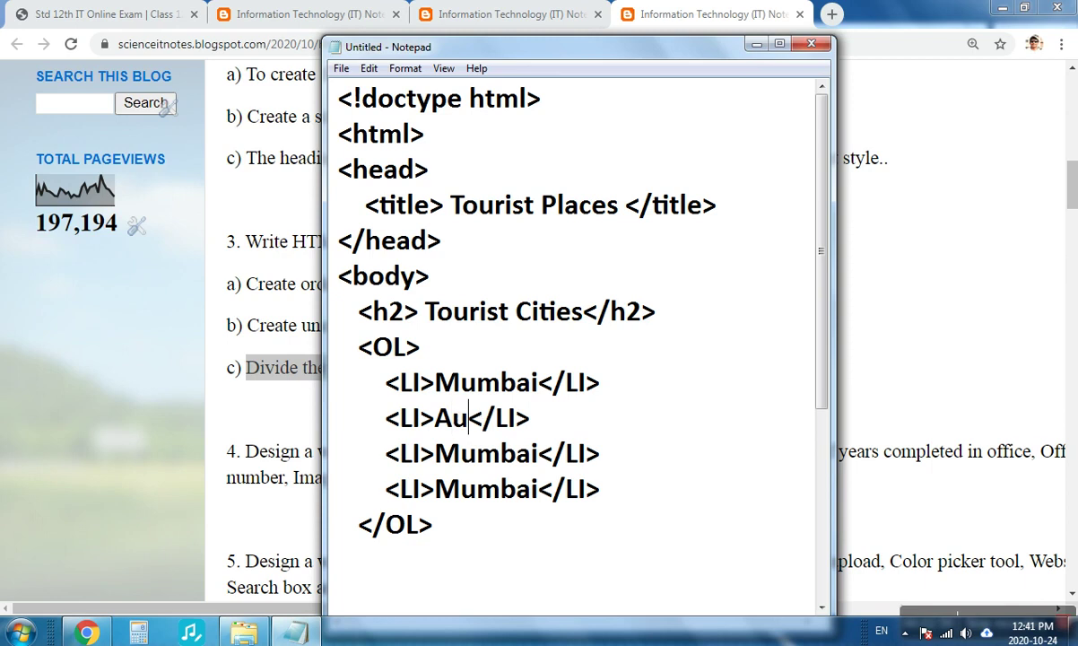
text(rangabd)
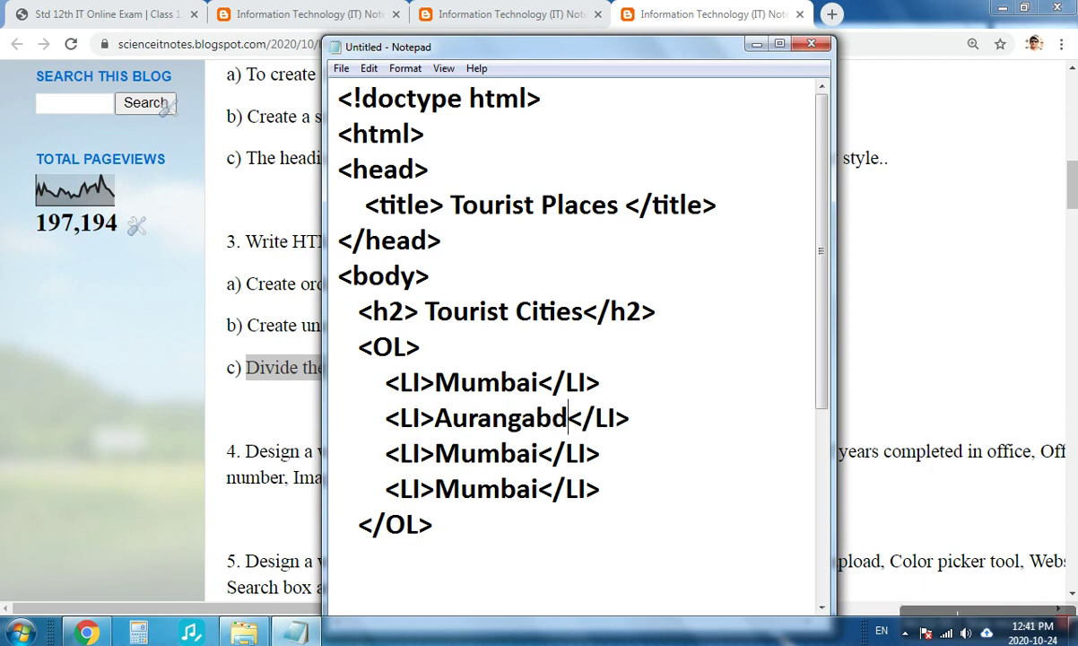
key(BackSpace)
text(ad)
key(Down)
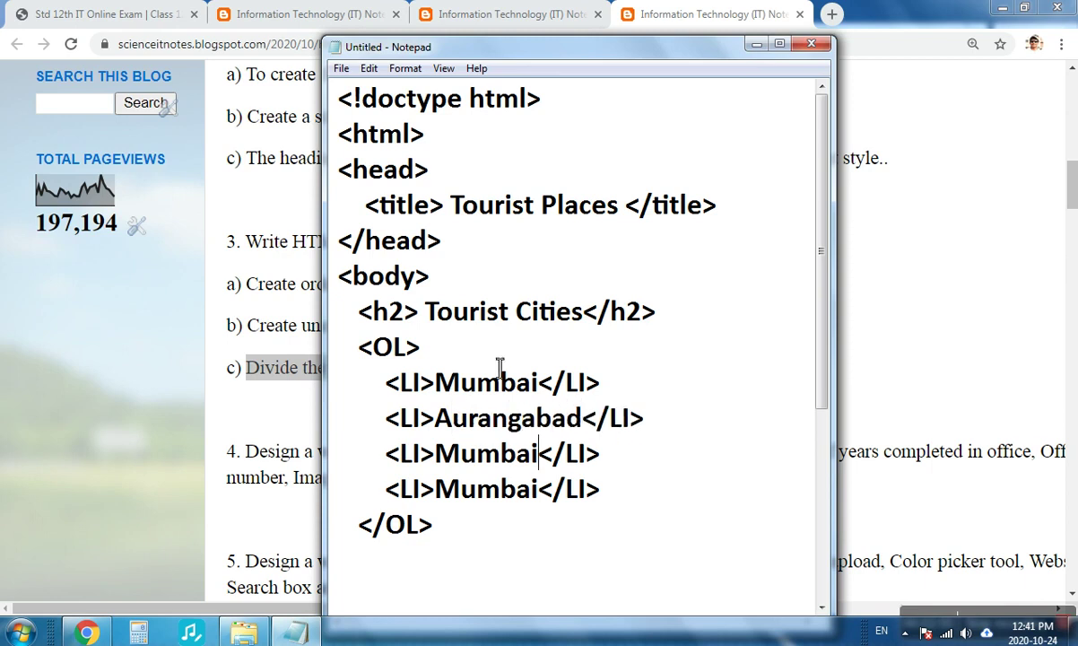
key(shift+Left)
key(shift+Left)
key(shift+Left)
key(shift+Left)
key(shift+Left)
key(shift+Left)
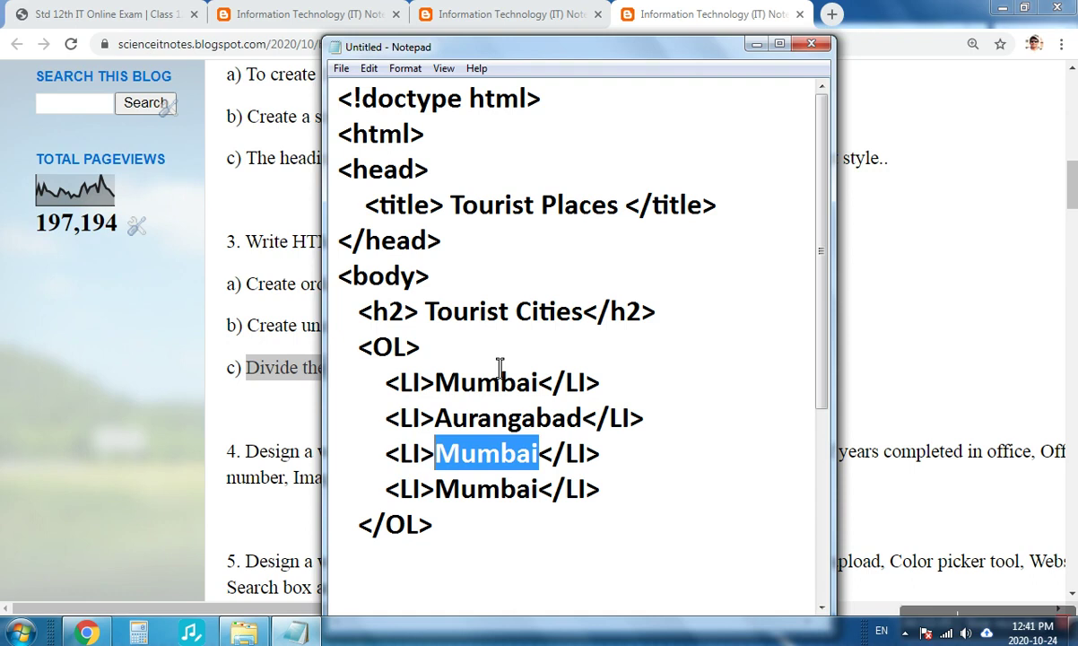
text(Jaipur)
key(Down)
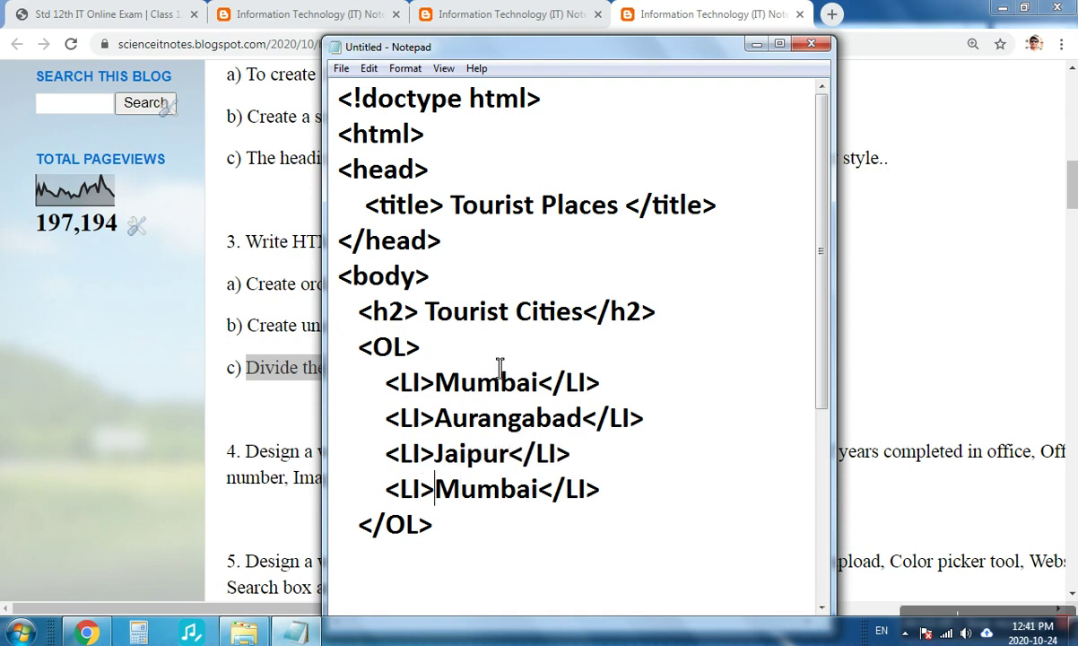
key(shift+Right)
key(shift+Right)
key(shift+Right)
key(shift+Right)
key(shift+Right)
key(shift+Right)
text(De)
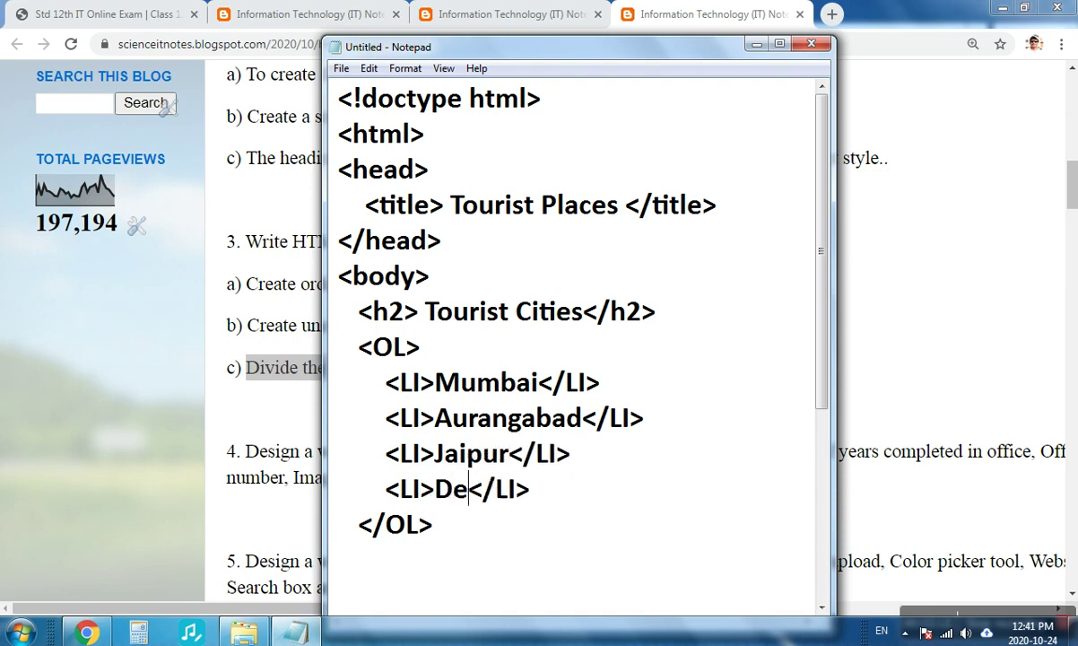
text(lshi)
key(BackSpace)
key(BackSpace)
key(BackSpace)
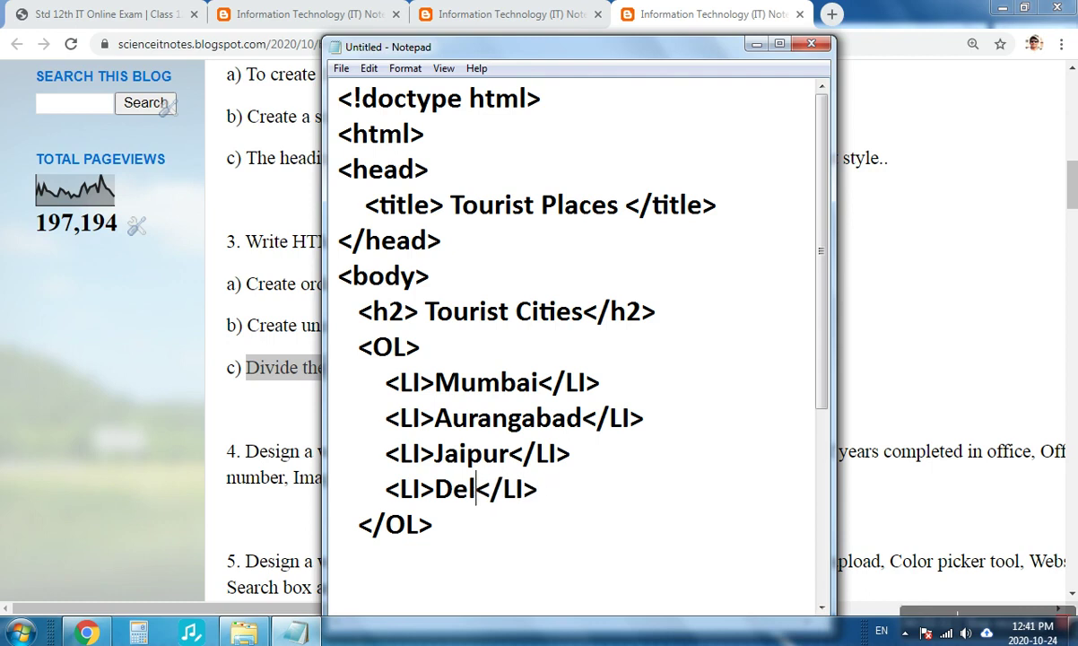
text(hi)
key(Up)
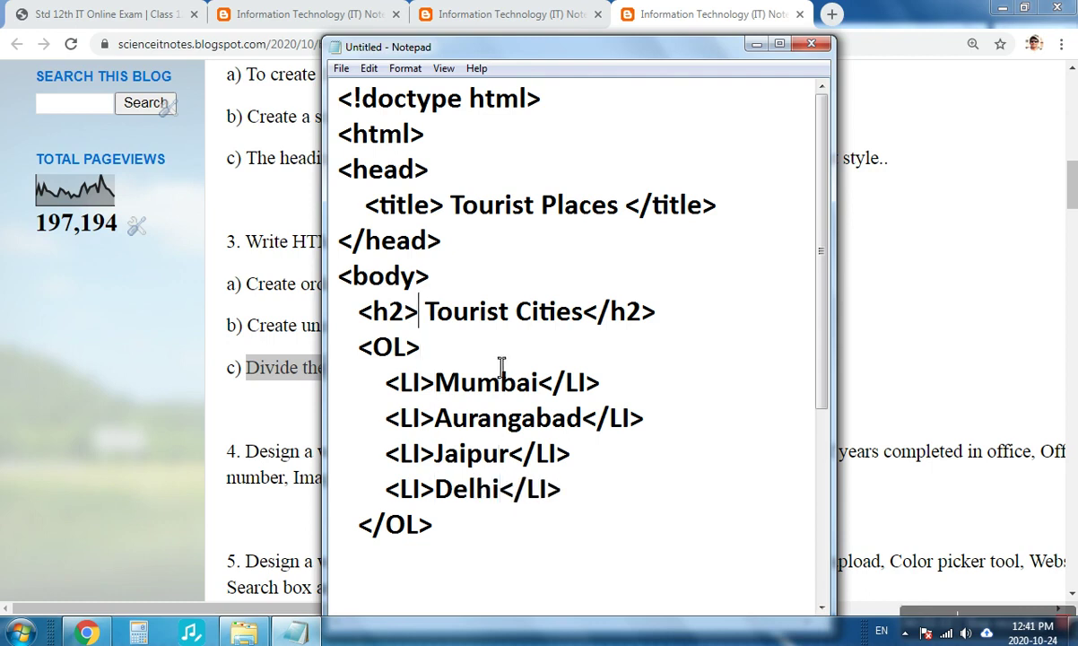
- Enclose the Tourist Cities heading and ordered list between <div id="section1"> and </div>
key(Return)
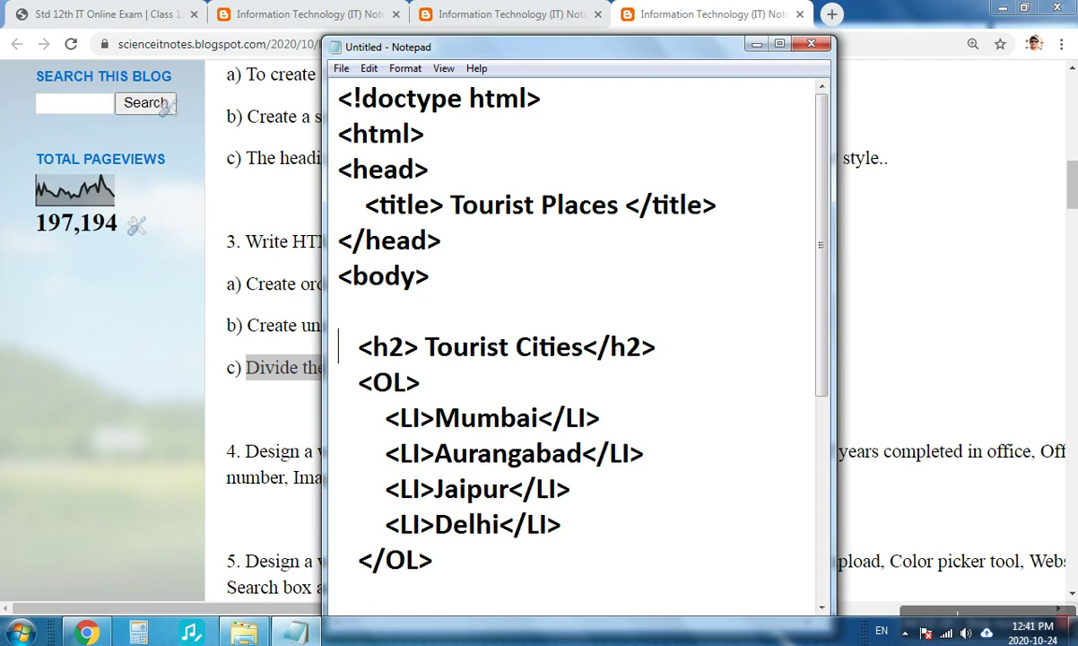
text(<)
text(dic)
key(BackSpace)
text(v)
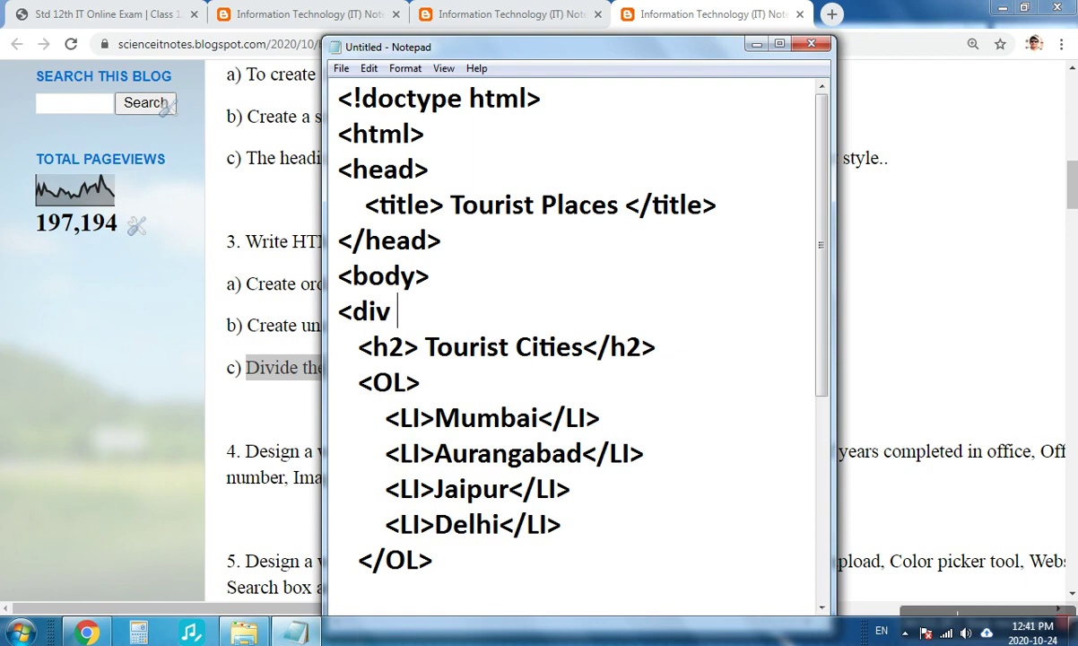
text(id=)
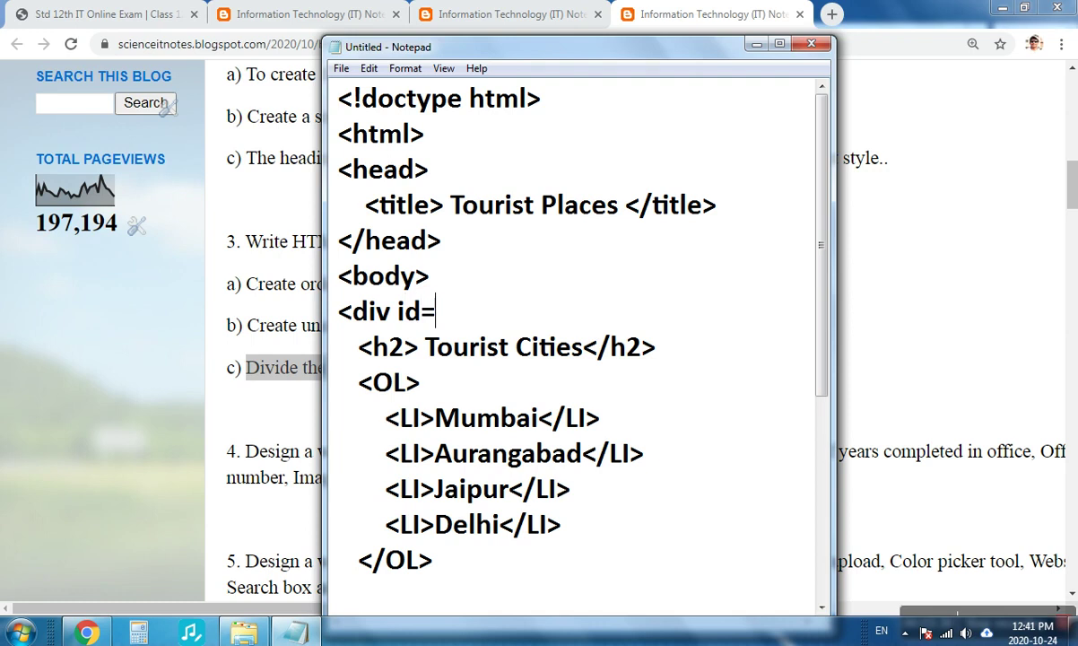
text("section)
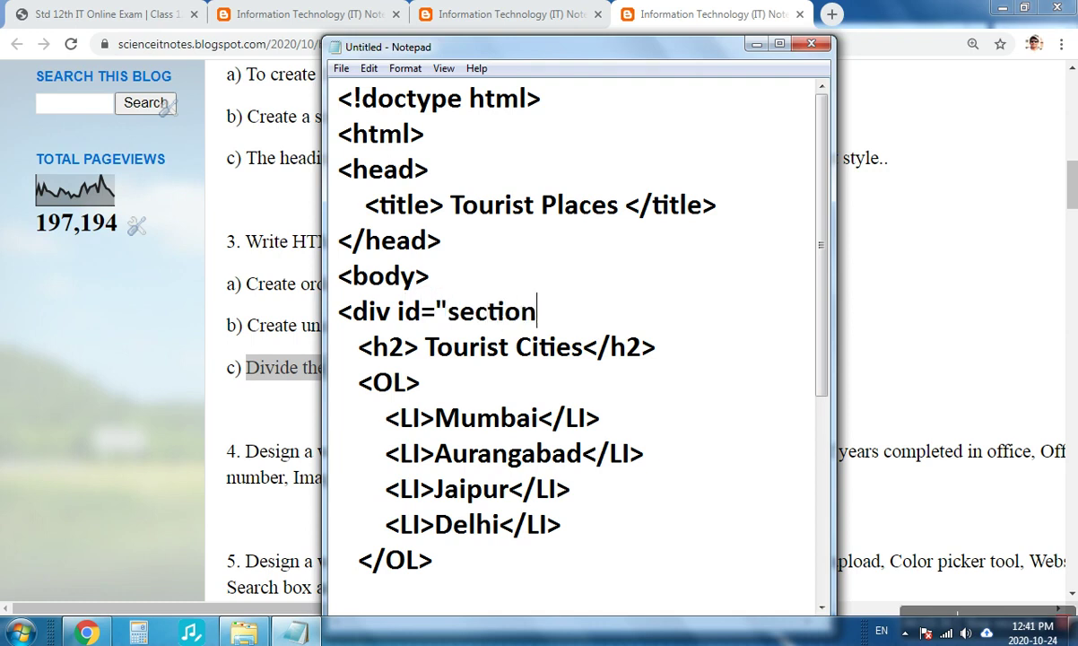
text(1">)
key(Down)
key(Return)
text(</div)
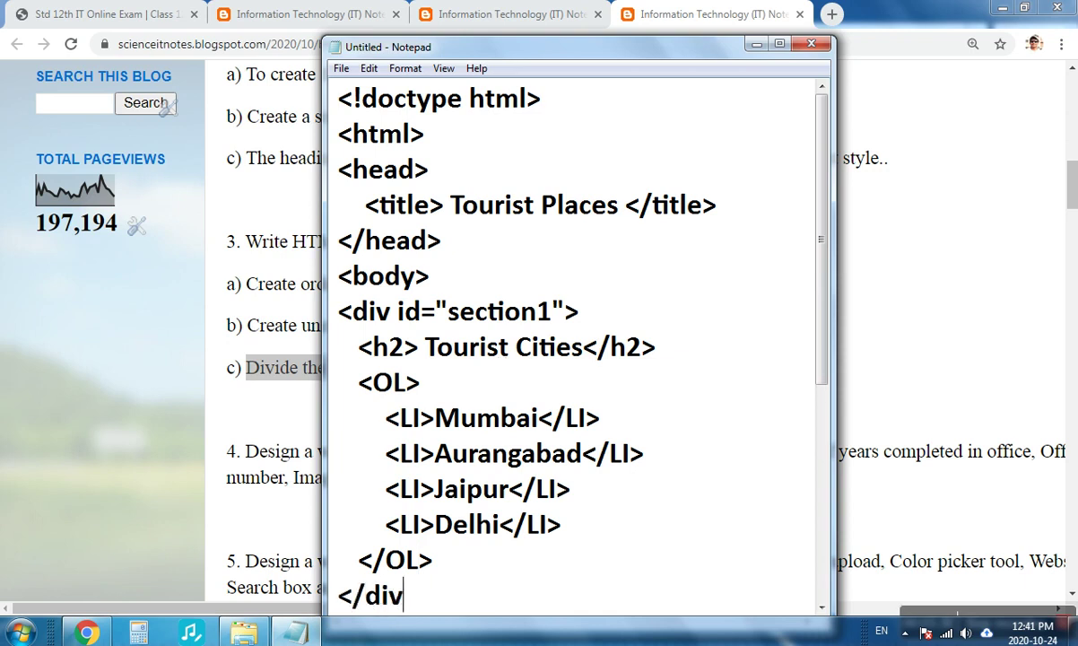
text(>)
key(Return)
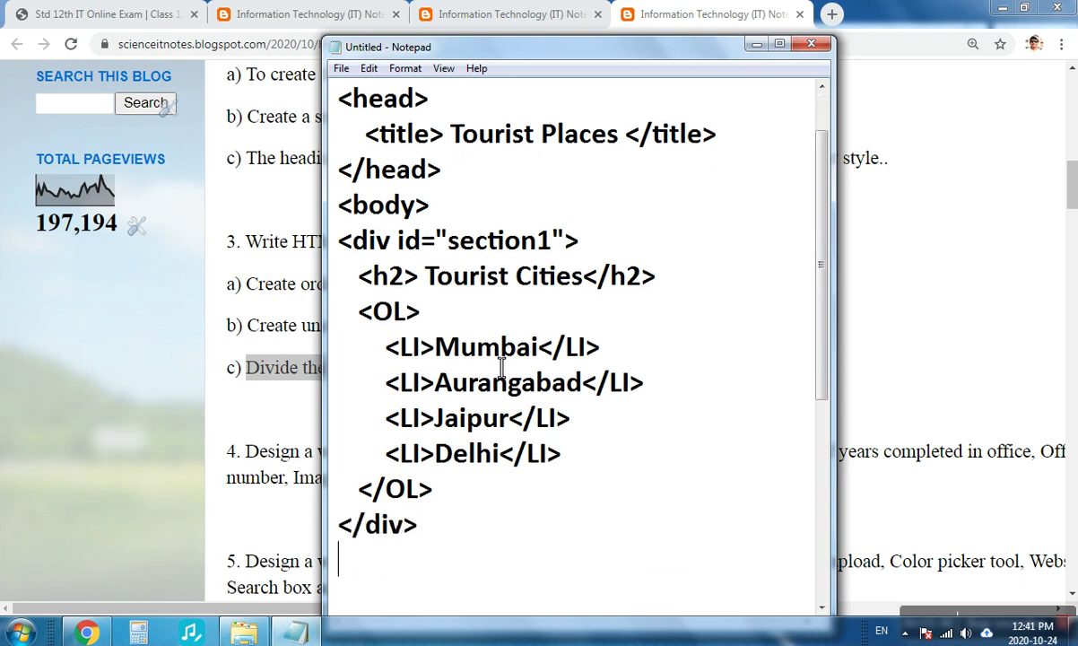
- Copy the section1 div block and paste a duplicate below it
key(shift+Down)
key(shift+Down)
key(shift+Down)
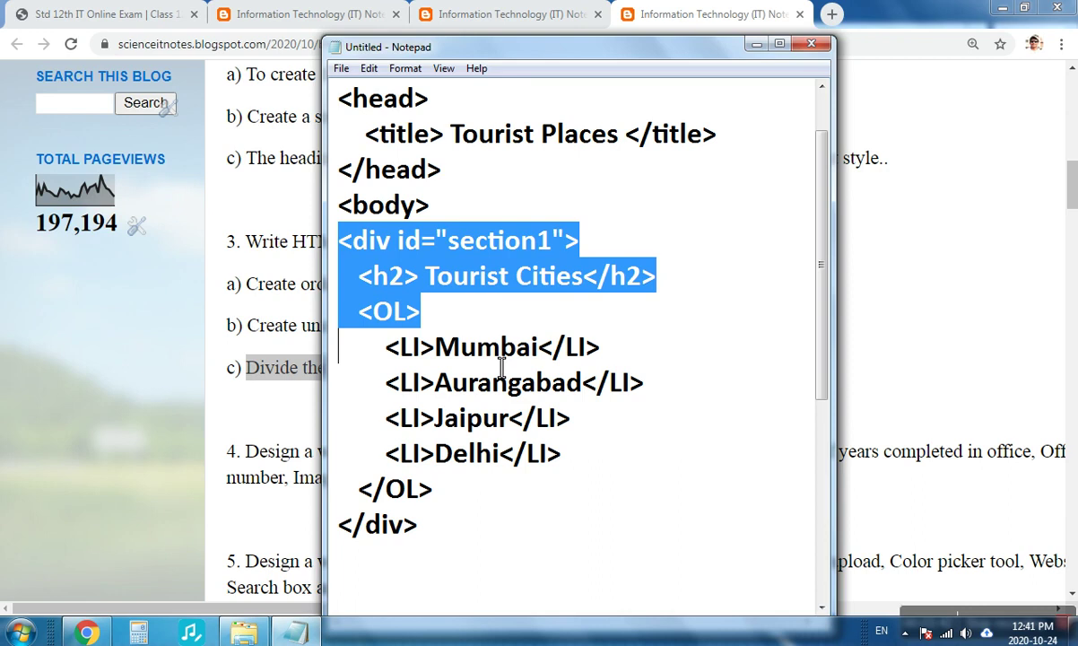
key(shift+Down)
key(shift+Down)
key(shift+Down)
key(shift+Down)
key(shift+Down)
key(shift+Right)
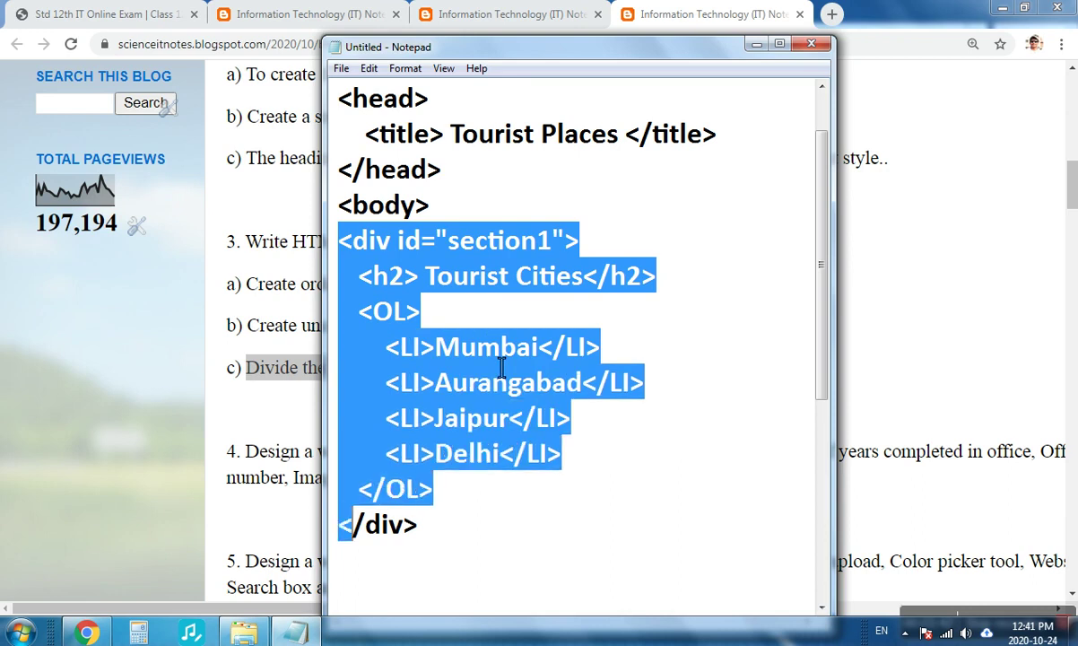
key(shift+Right)
key(shift+Right)
key(shift+Right)
key(shift+Right)
key(shift+Right)
key(ctrl+c)
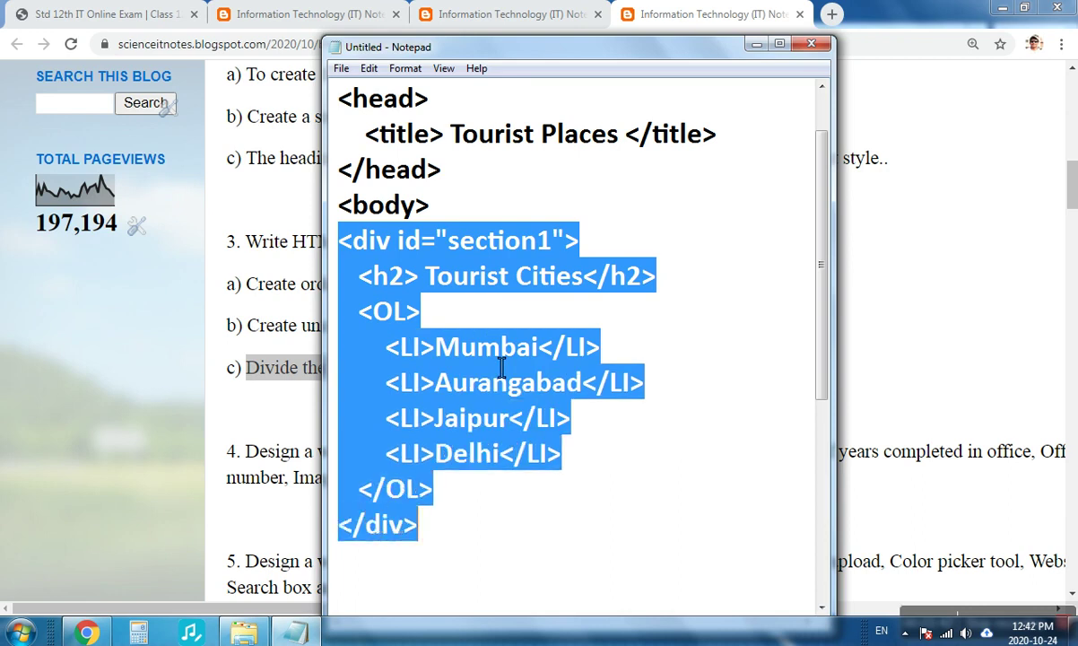
key(Down)
key(Down)
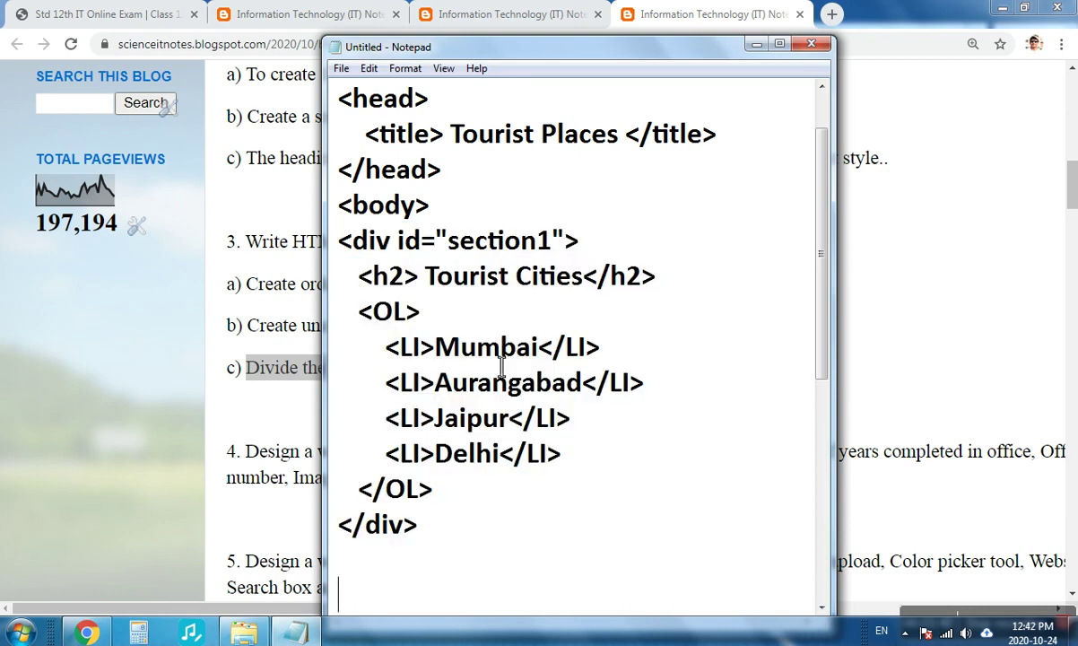
key(ctrl+v)
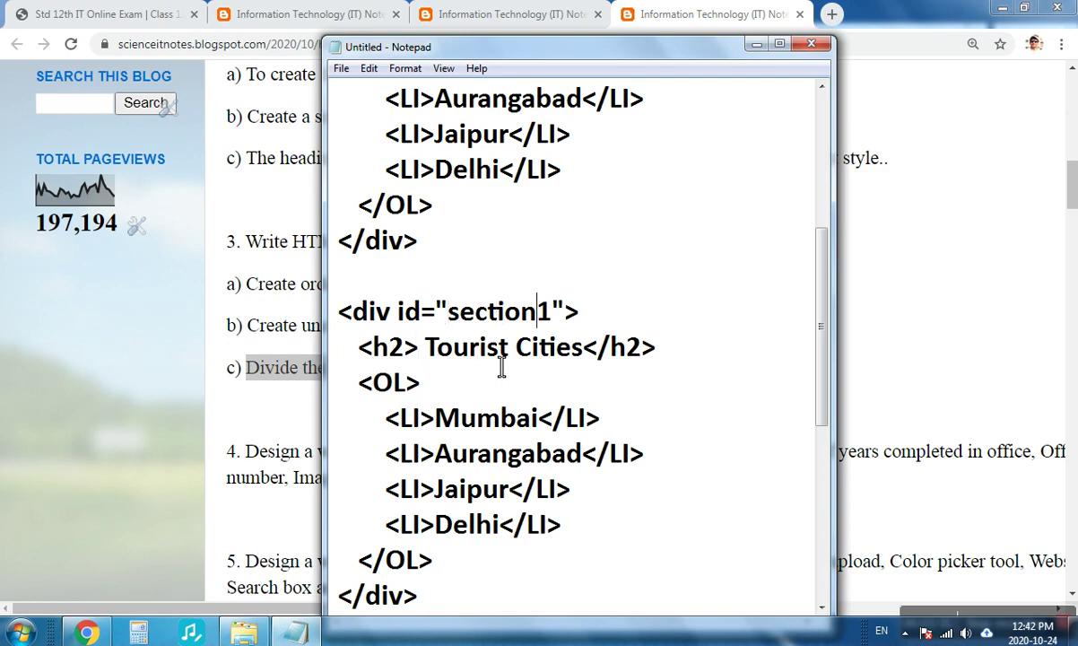
- Change the copy's id to section2, its heading to Tourist Places, and <OL> to <UL>
key(BackSpace)
text(2)
key(Down)
key(shift+Right)
key(shift+Right)
key(shift+Right)
key(shift+Right)
key(shift+Right)
key(shift+Right)
text(P)
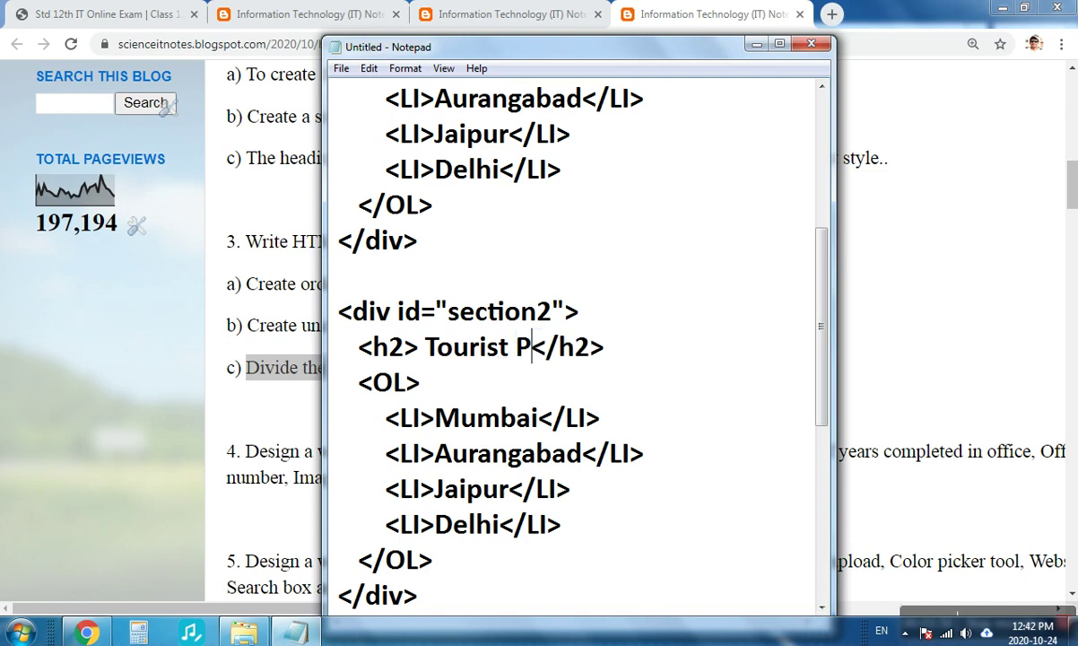
text(laces)
click(501, 368)
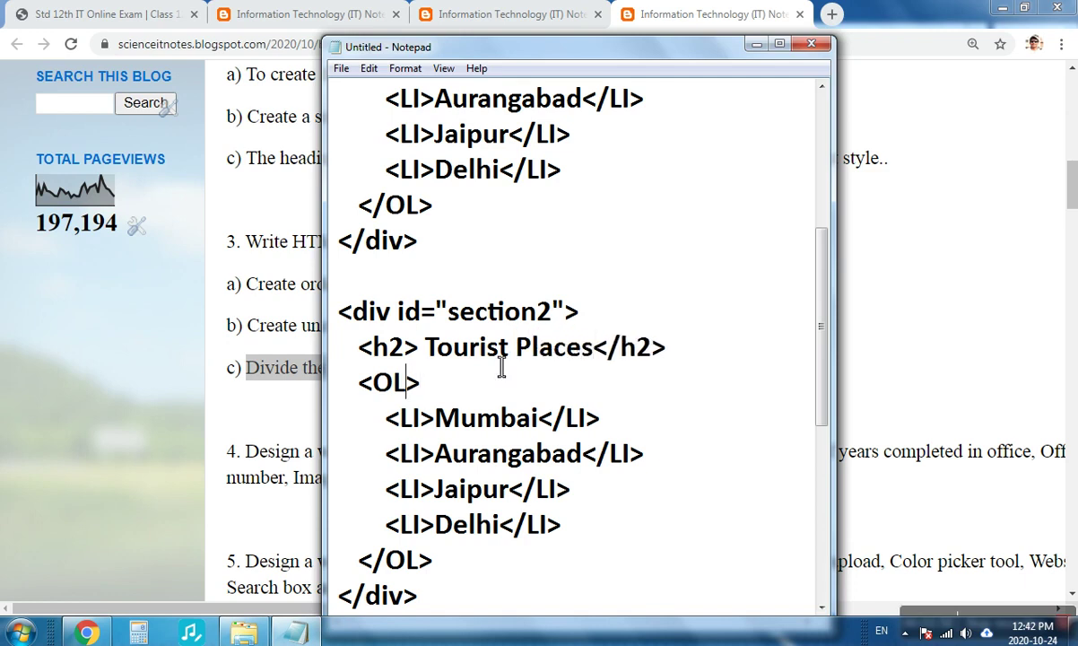
text(U)
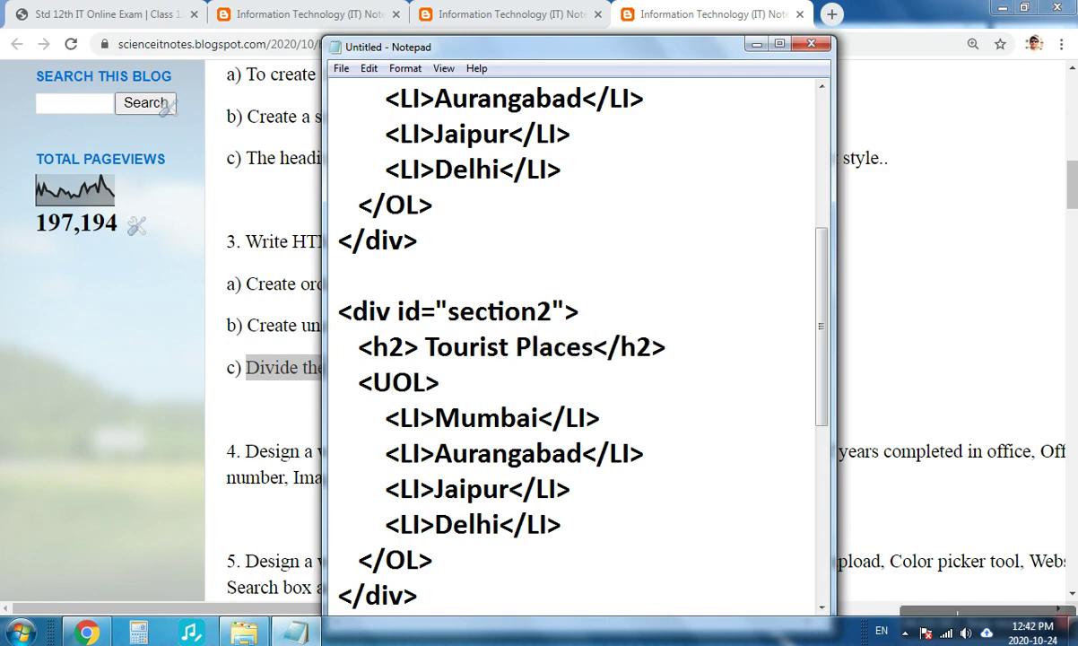
key(Delete)
key(Down)
- Make the closing tag </UL> and change the first item to Gateway of India
text(U)
key(Delete)
key(Up)
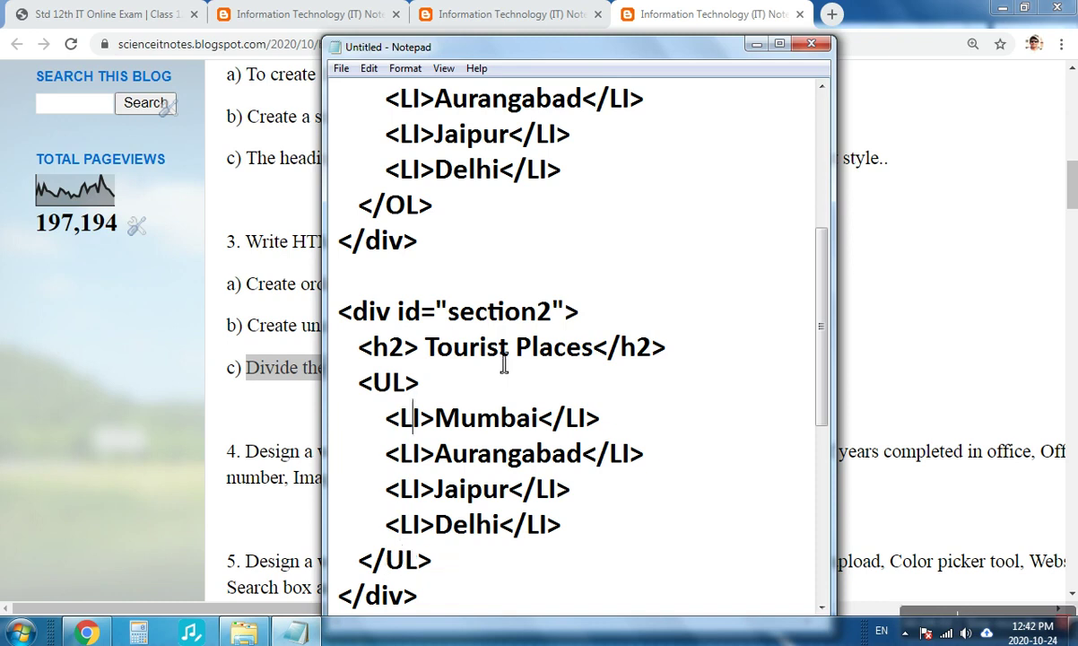
key(shift+Right)
key(shift+Right)
key(shift+Right)
key(shift+Right)
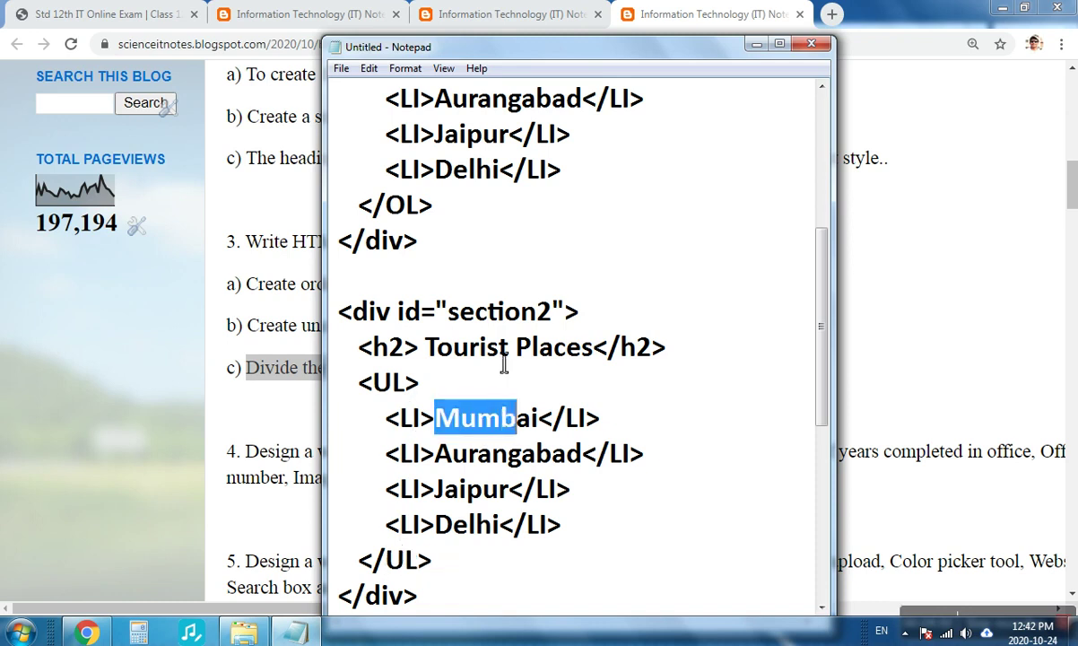
key(shift+Right)
key(shift+Right)
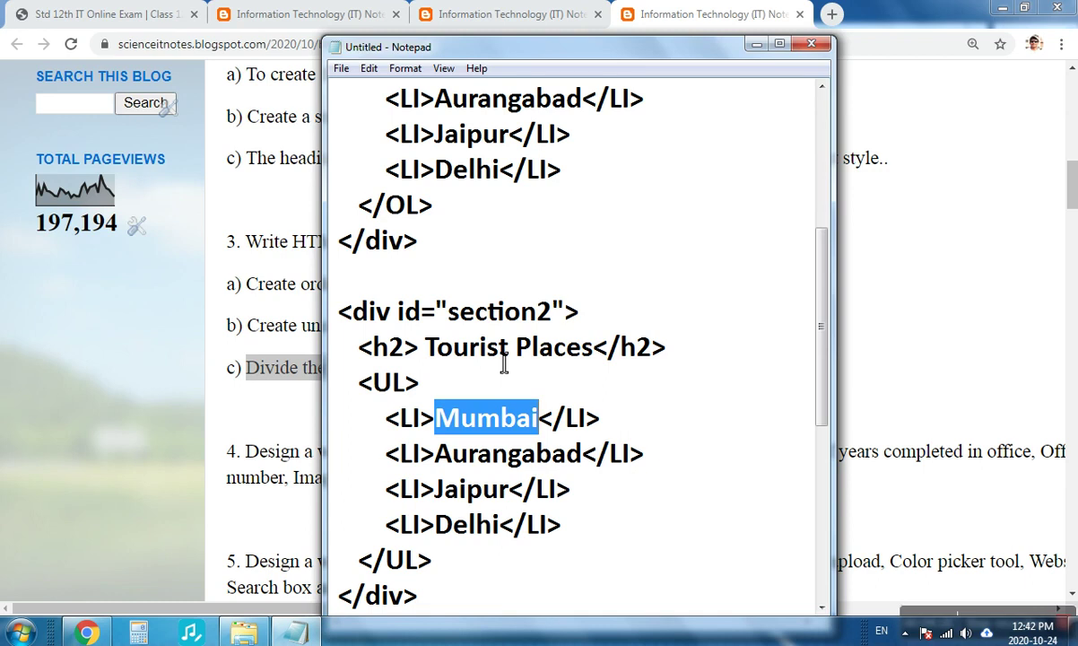
text(Gatew)
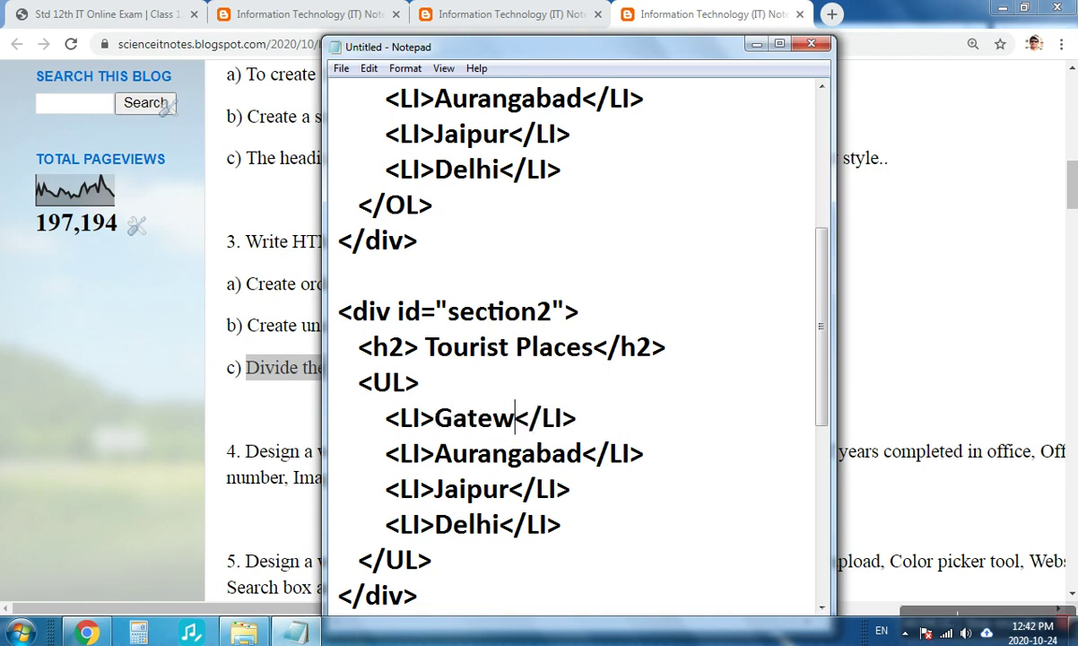
text(ay of Ind)
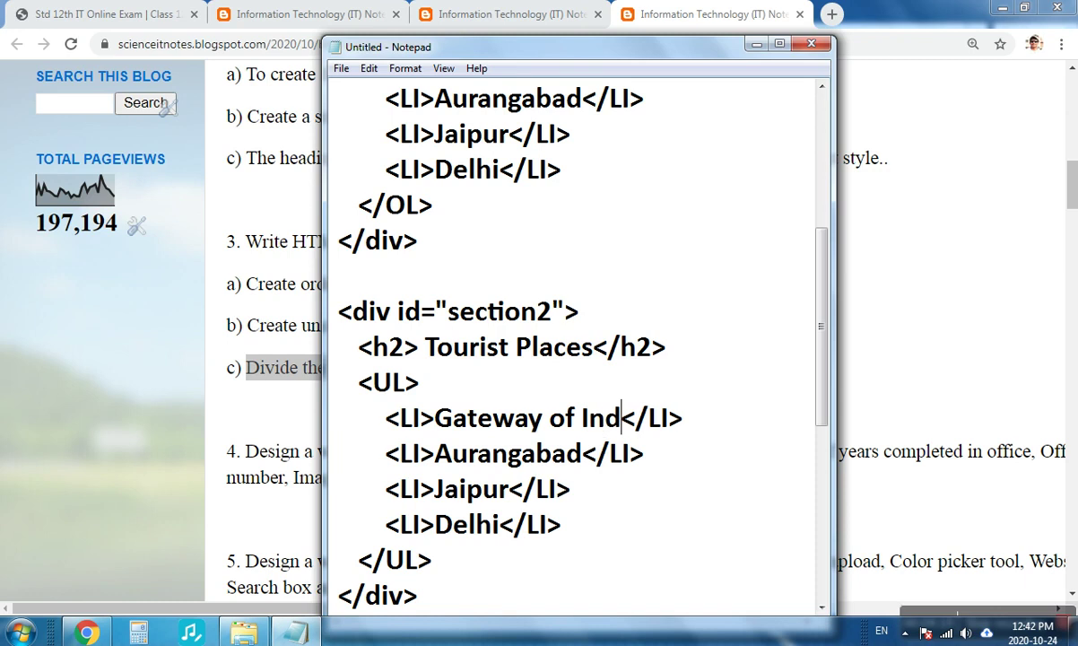
text(ia)
key(Down)
- Replace the Aurangabad item with The Ellora Caves
key(Left)
key(Left)
key(shift+Left)
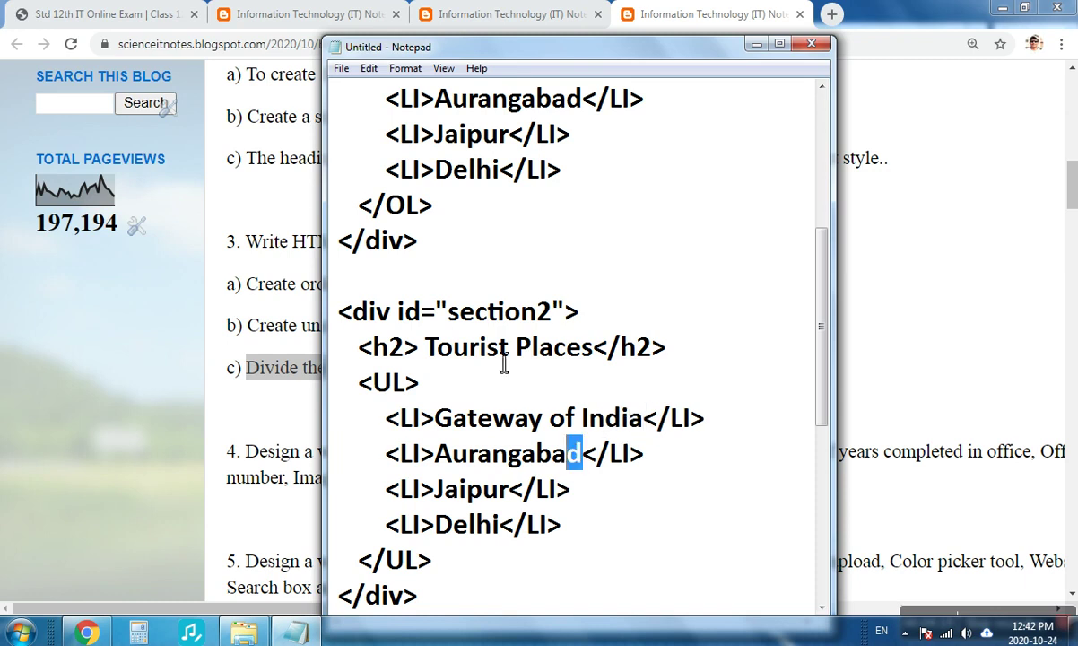
key(shift+Left)
key(shift+Left)
key(shift+Left)
key(shift+Left)
key(shift+Left)
key(shift+Left)
key(shift+Left)
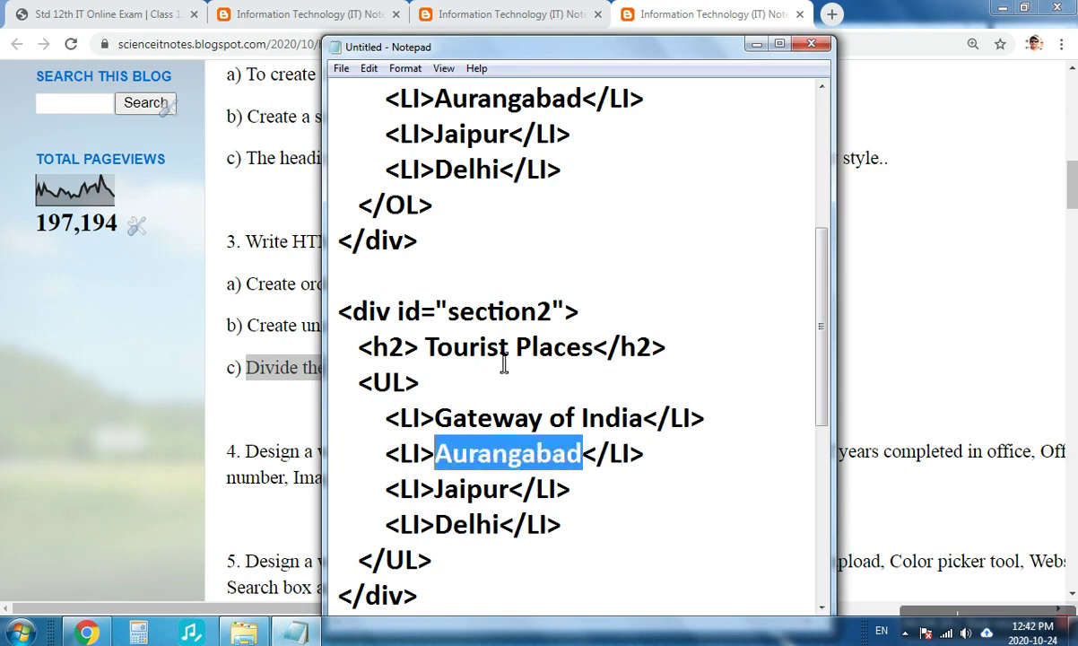
text(The Ellor)
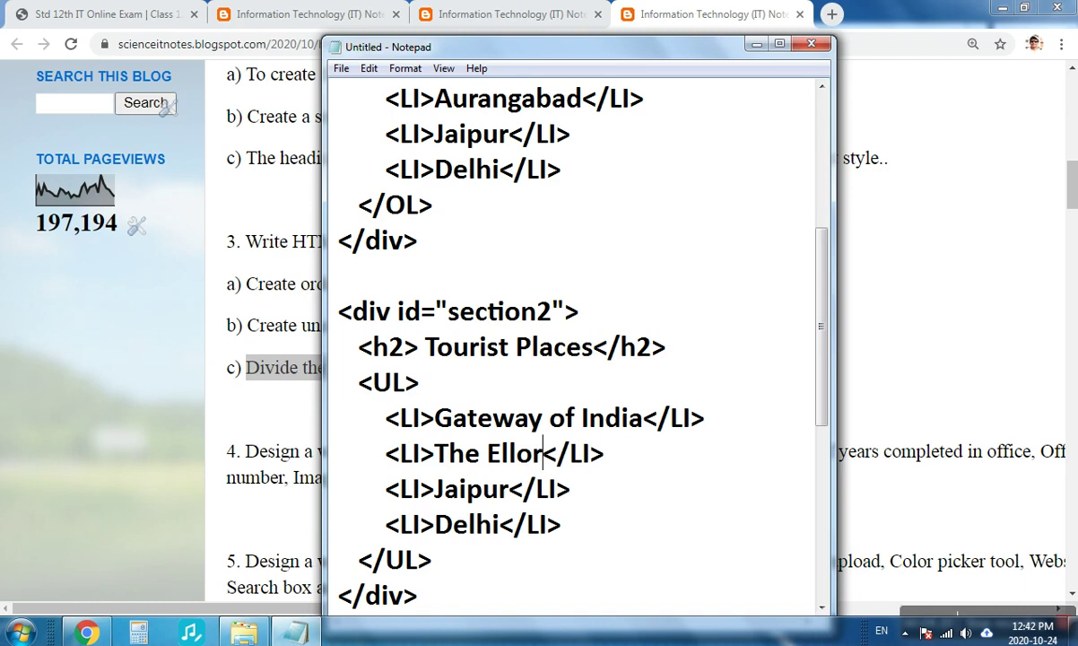
text(a Cac)
key(BackSpace)
text(ve)
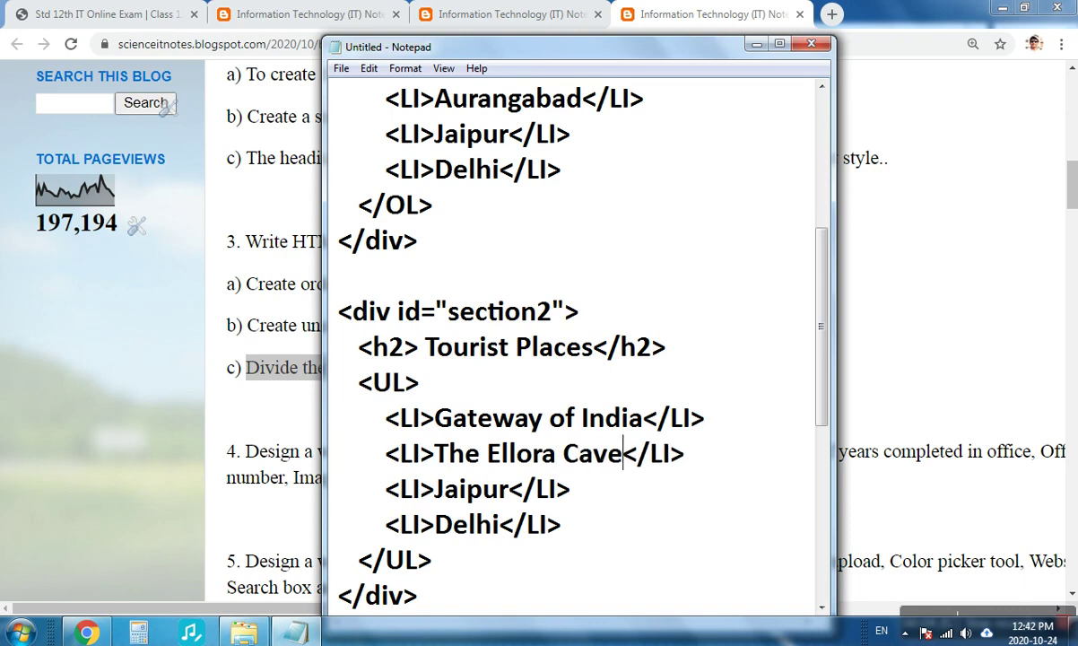
text(s)
- Replace Jaipur with Hawa Mahal and Delhi with Red Fort
key(Down)
key(shift+Left)
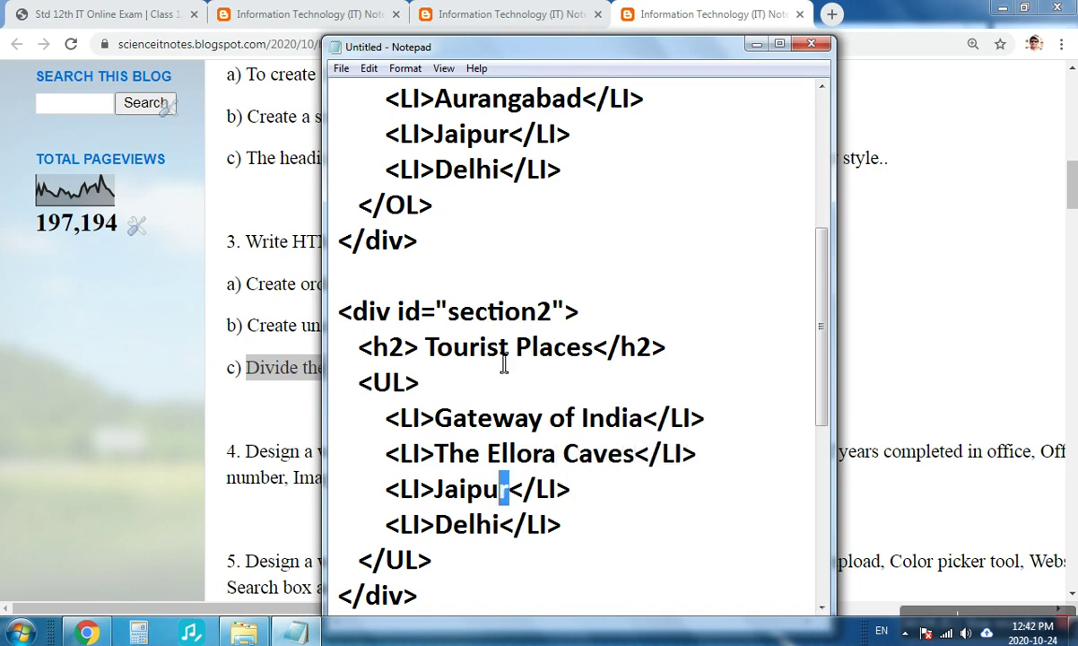
key(shift+Left)
key(shift+Left)
key(shift+Left)
key(shift+Left)
text(Hawa)
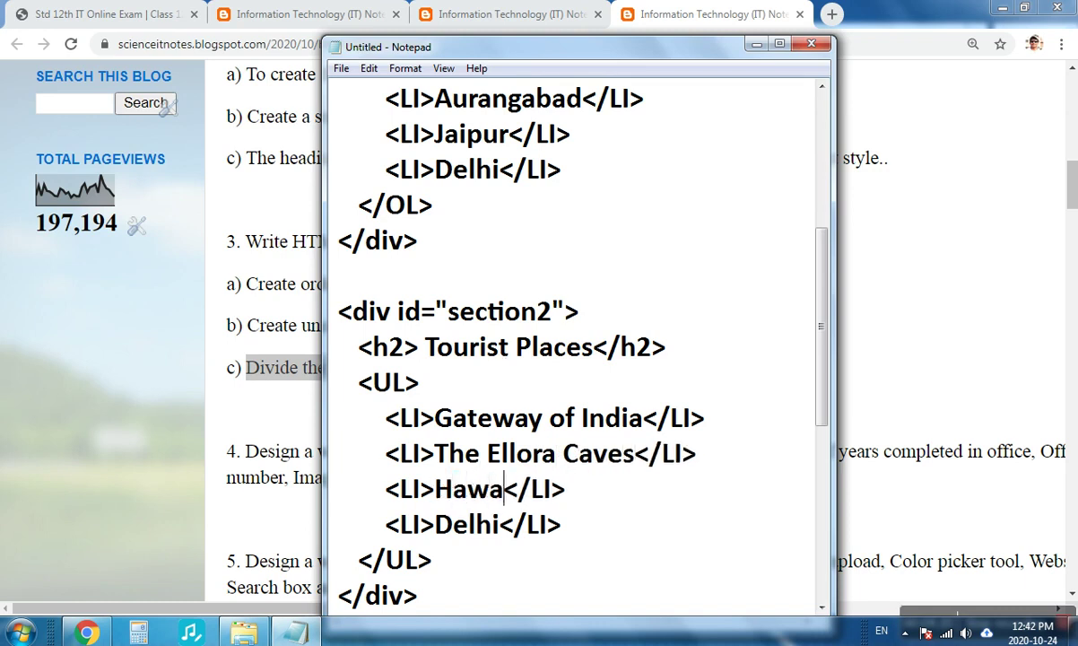
text( Mahal)
key(Down)
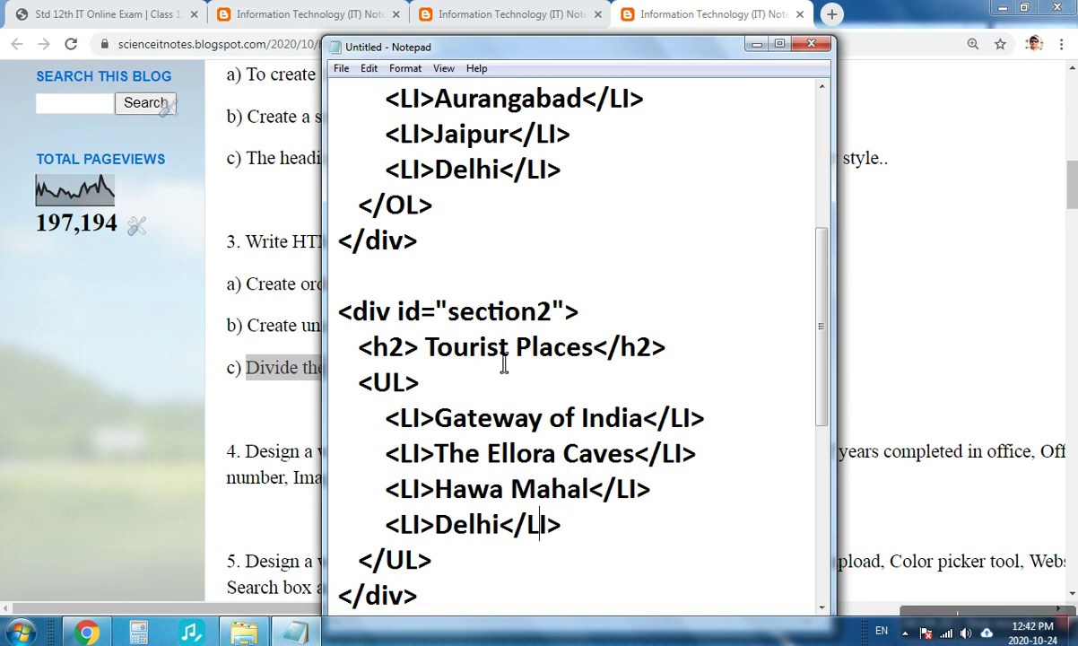
key(shift+Left)
key(shift+Left)
key(shift+Left)
key(shift+Left)
key(shift+Left)
key(shift+Left)
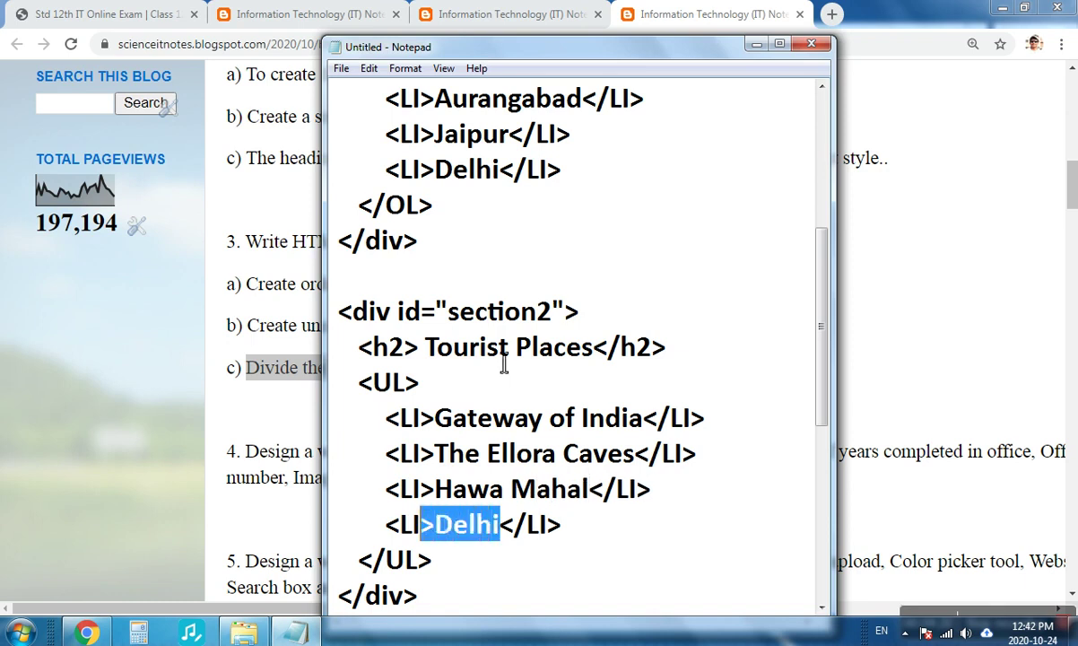
key(shift+Right)
text(Red For)
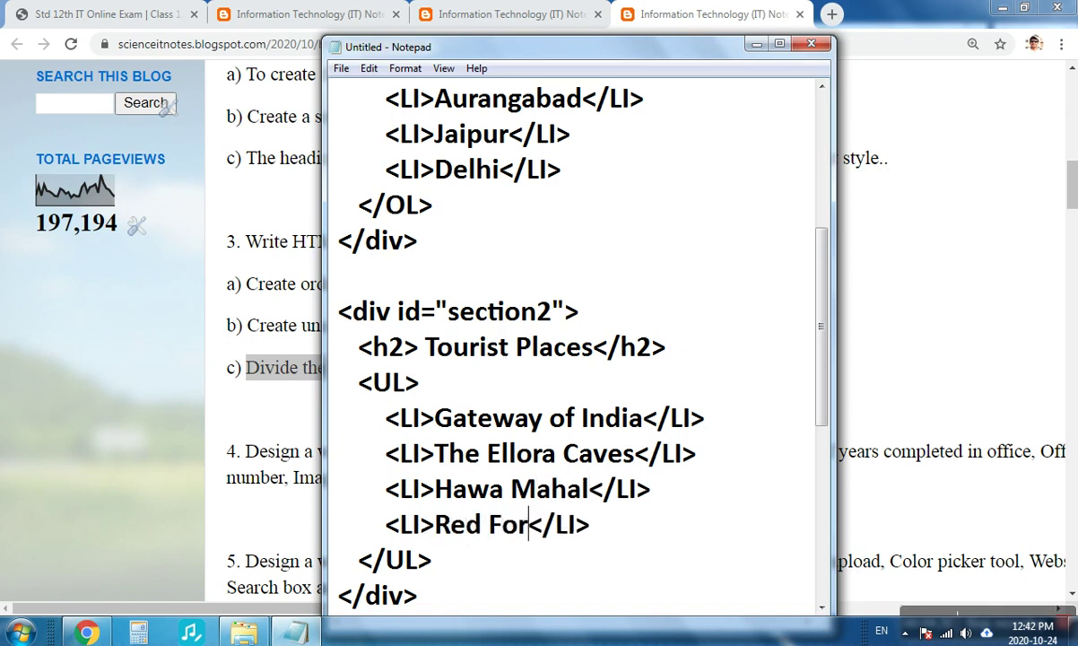
text(t)
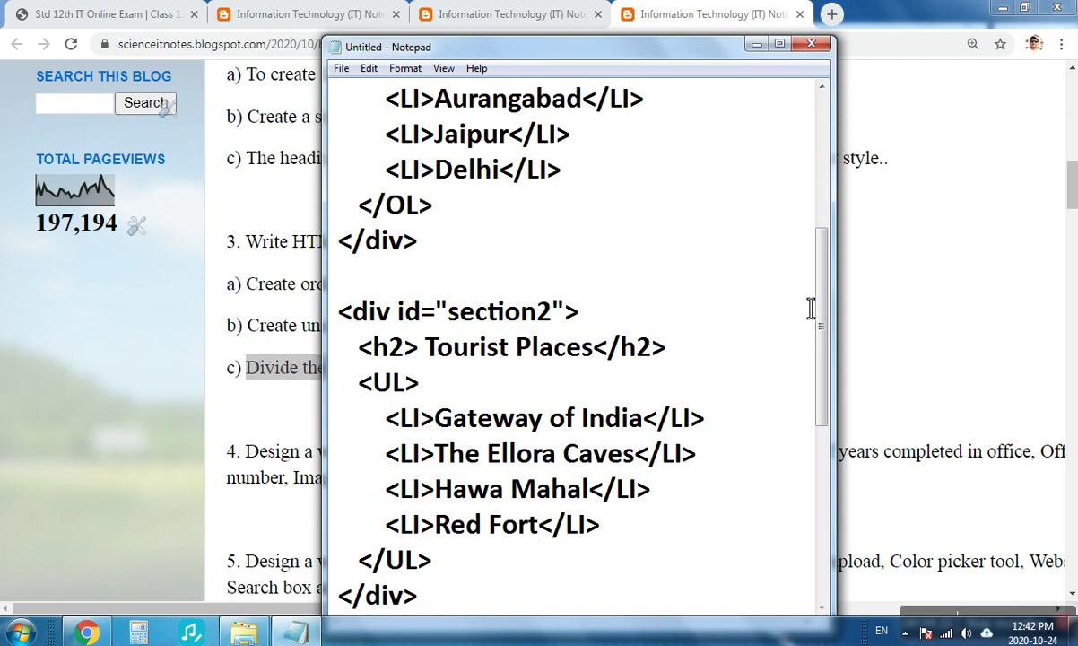
drag(824, 270, 824, 198)
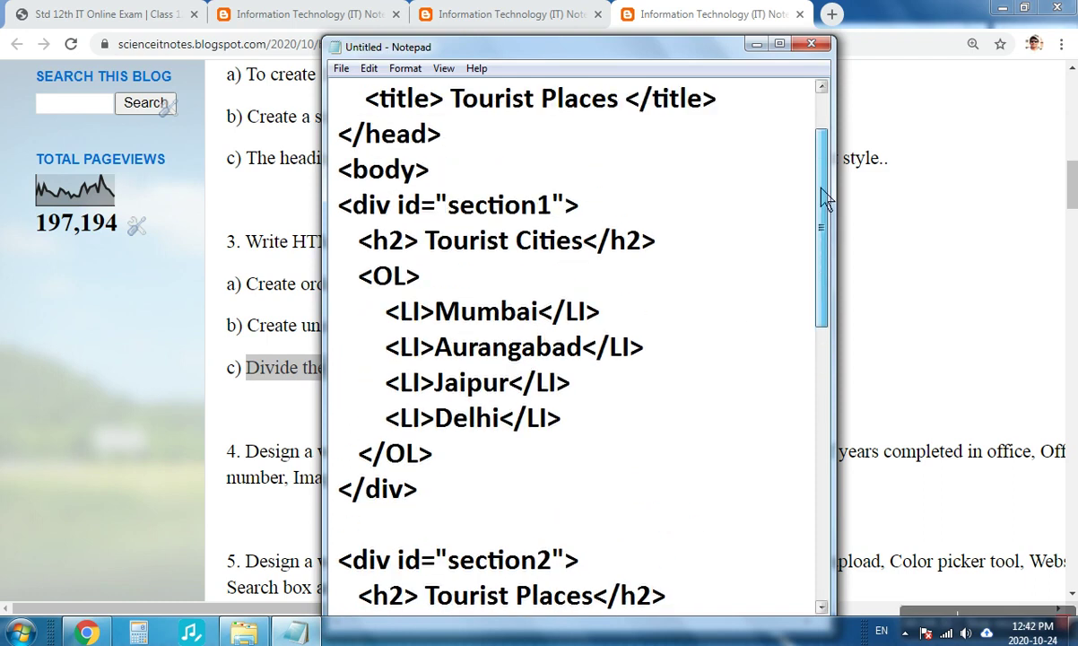
drag(825, 197, 818, 373)
- Save the page as program3.html with Save as type All Files (*.*)
click(521, 397)
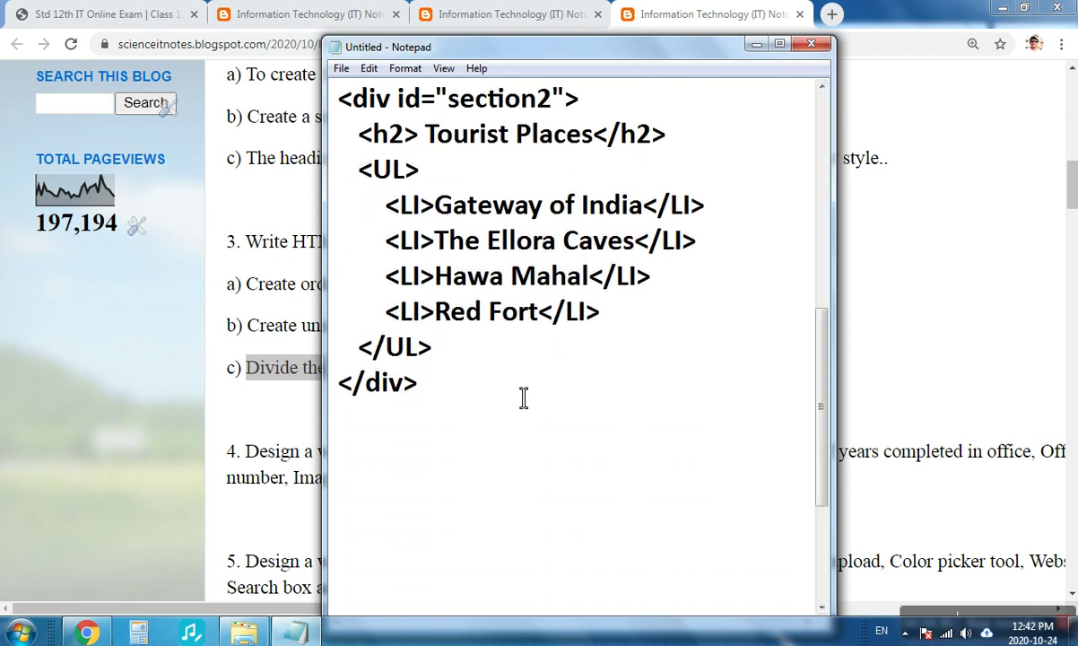
scroll(523, 399, down, 1)
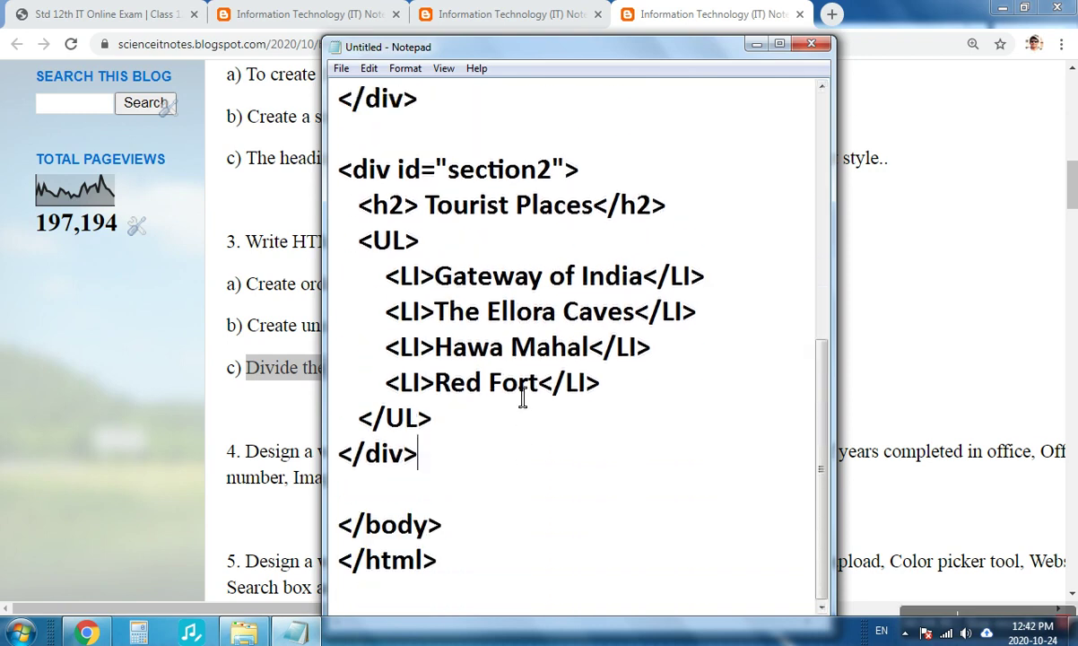
click(341, 68)
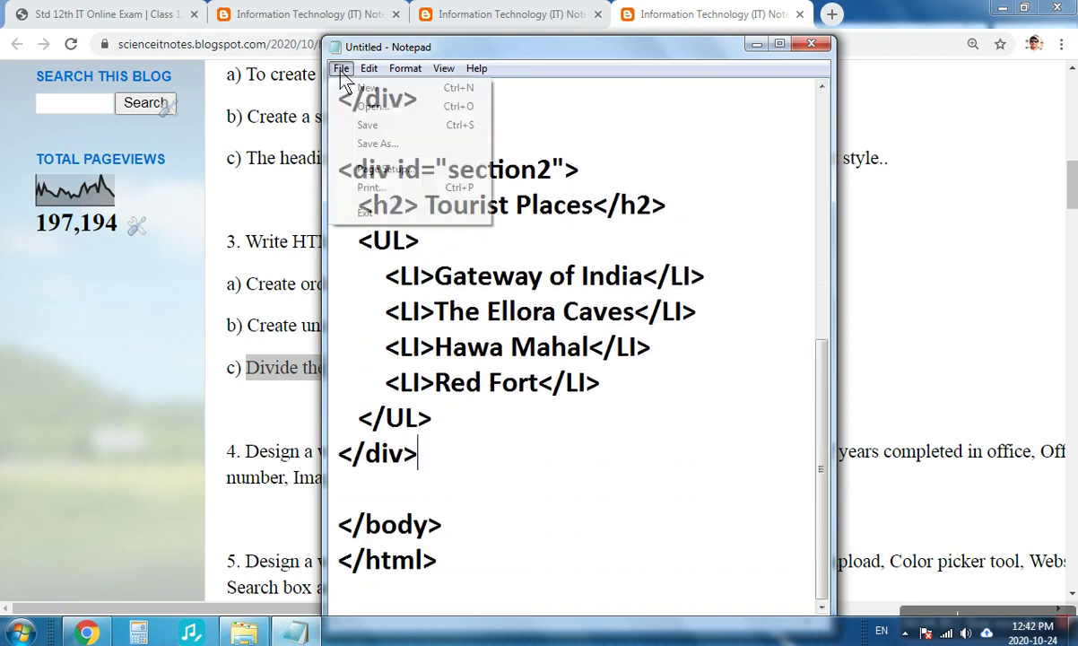
click(376, 144)
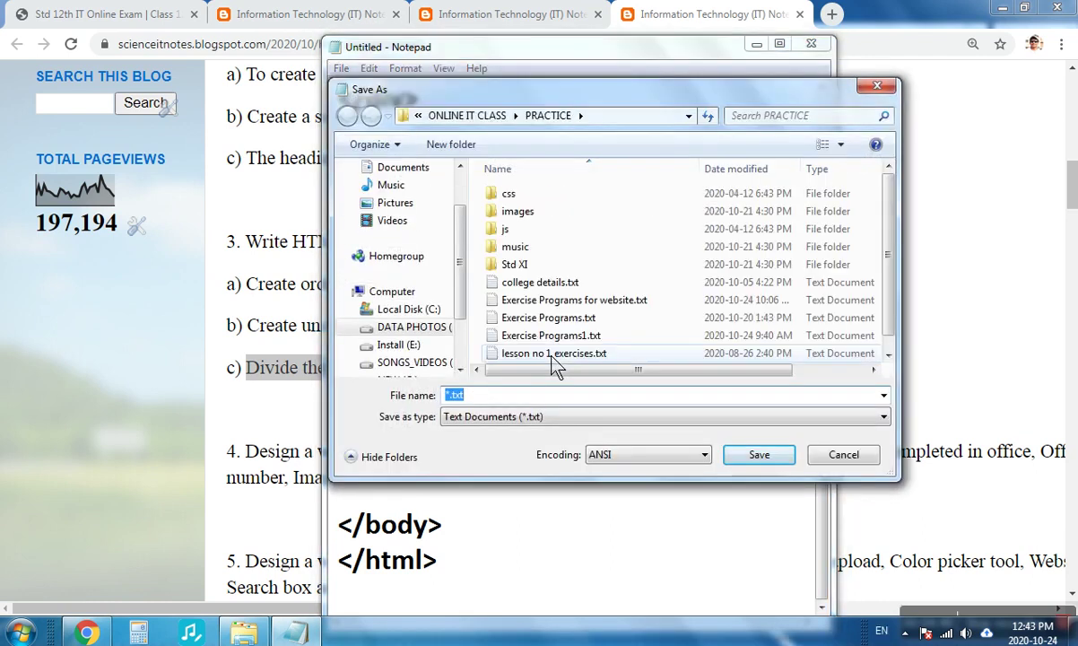
text(program)
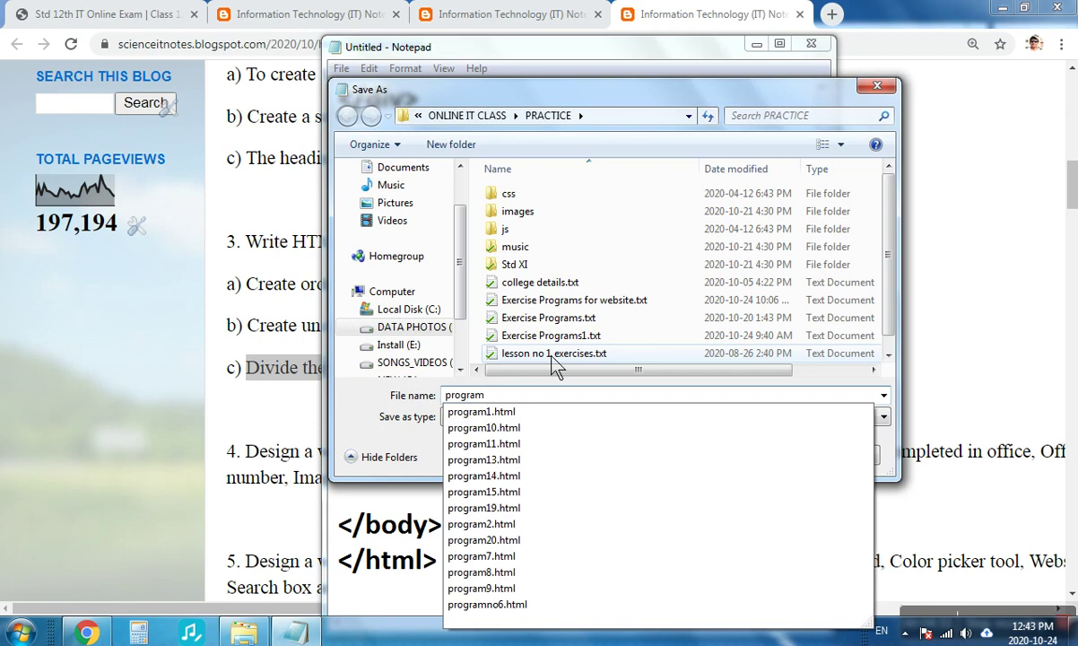
text(3.html)
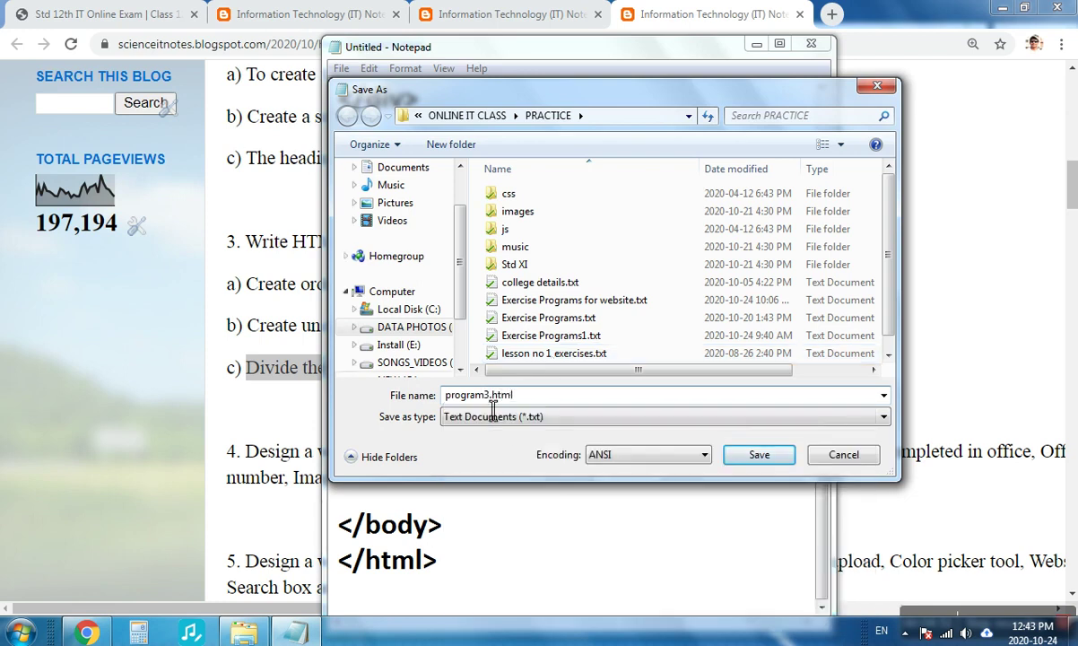
click(480, 416)
click(484, 447)
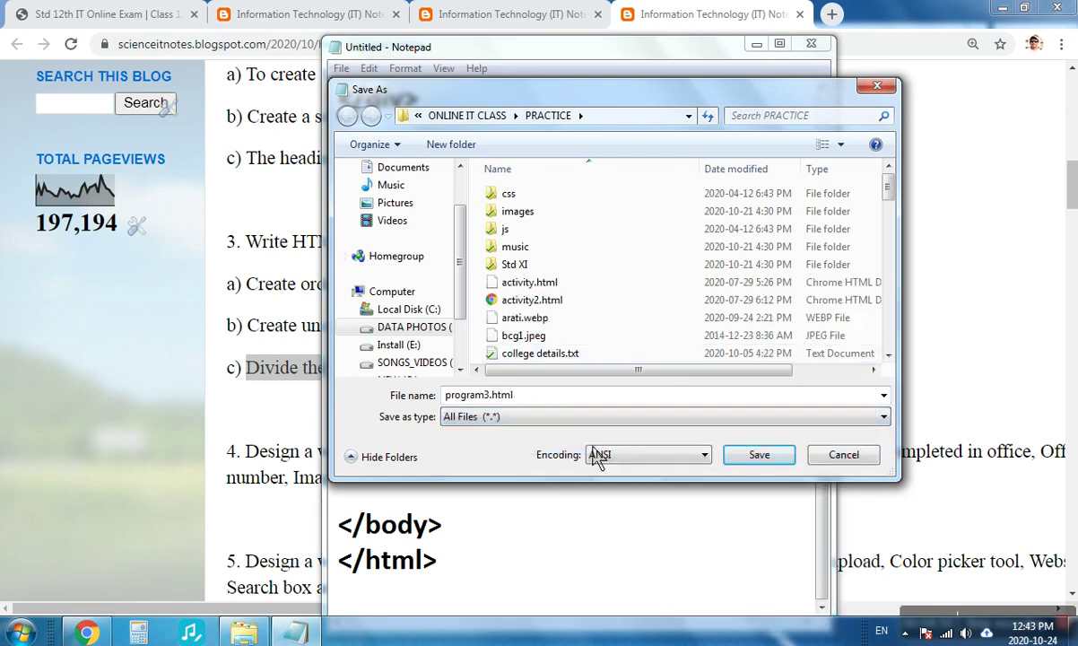
click(758, 455)
- Browse the practice folder's nestedlist1.html, program2.html and program8.html, then show the desktop
click(244, 633)
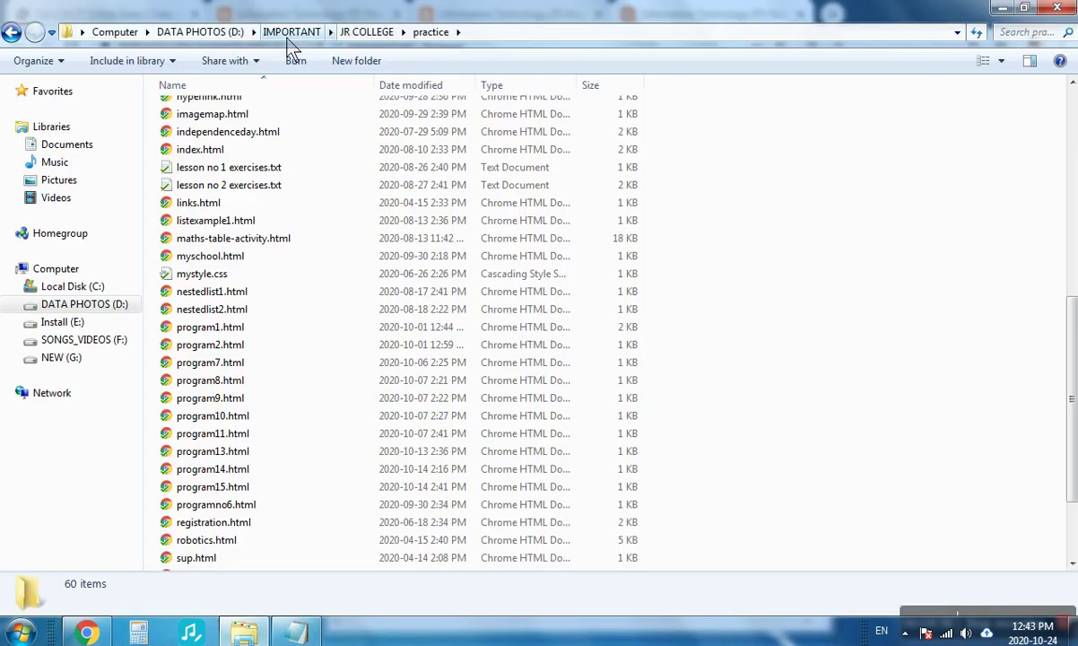
click(235, 294)
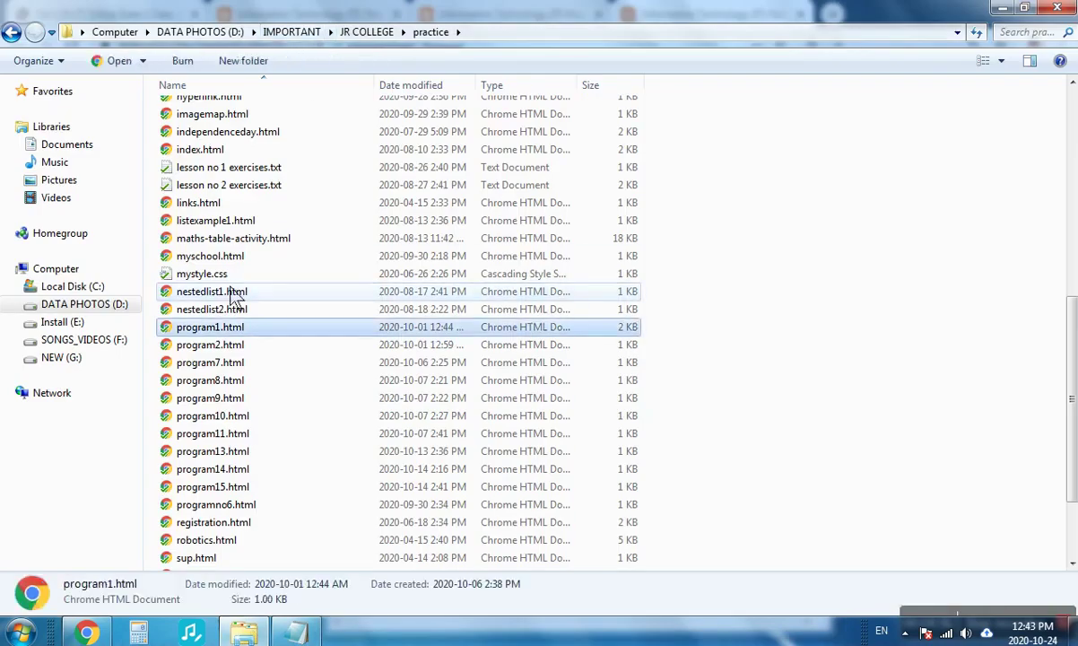
click(244, 346)
click(255, 382)
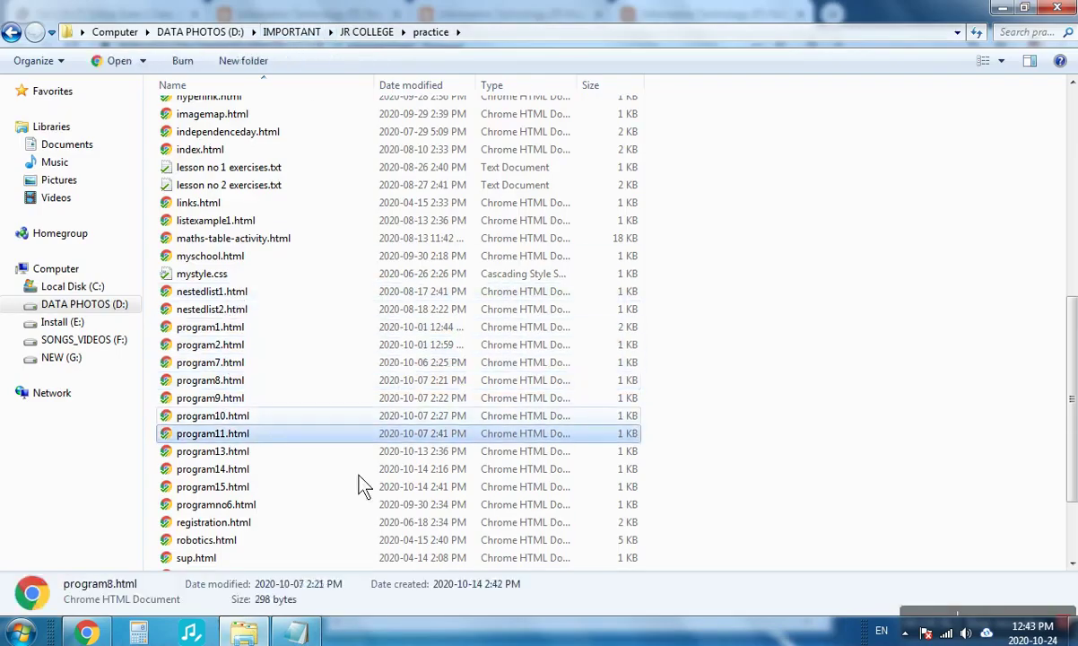
mouse_move(72, 286)
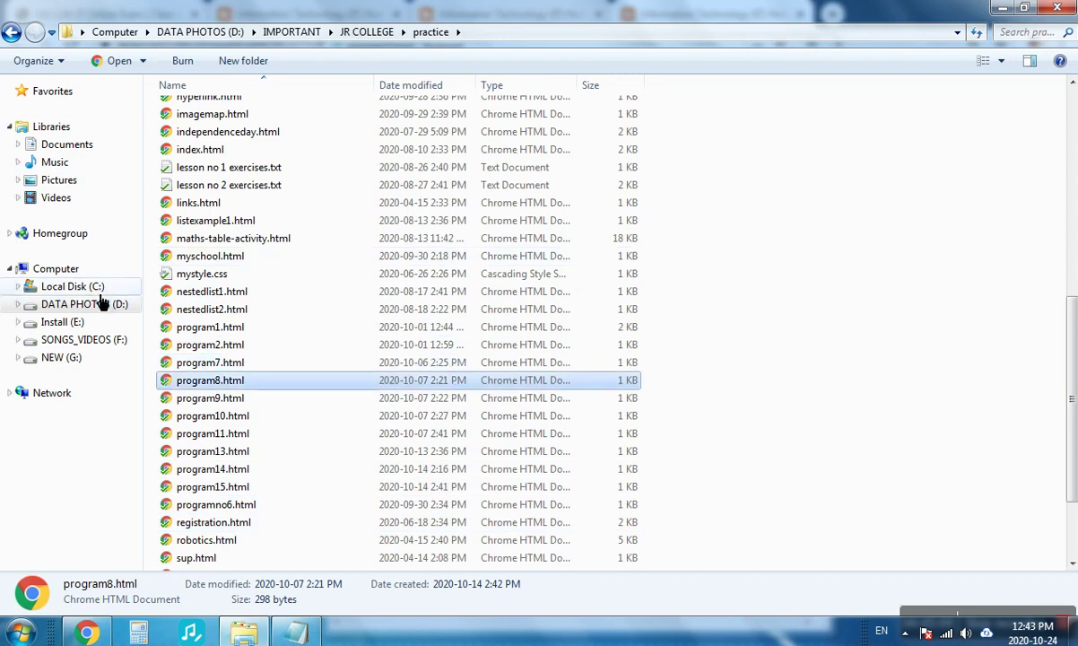
key(super+d)
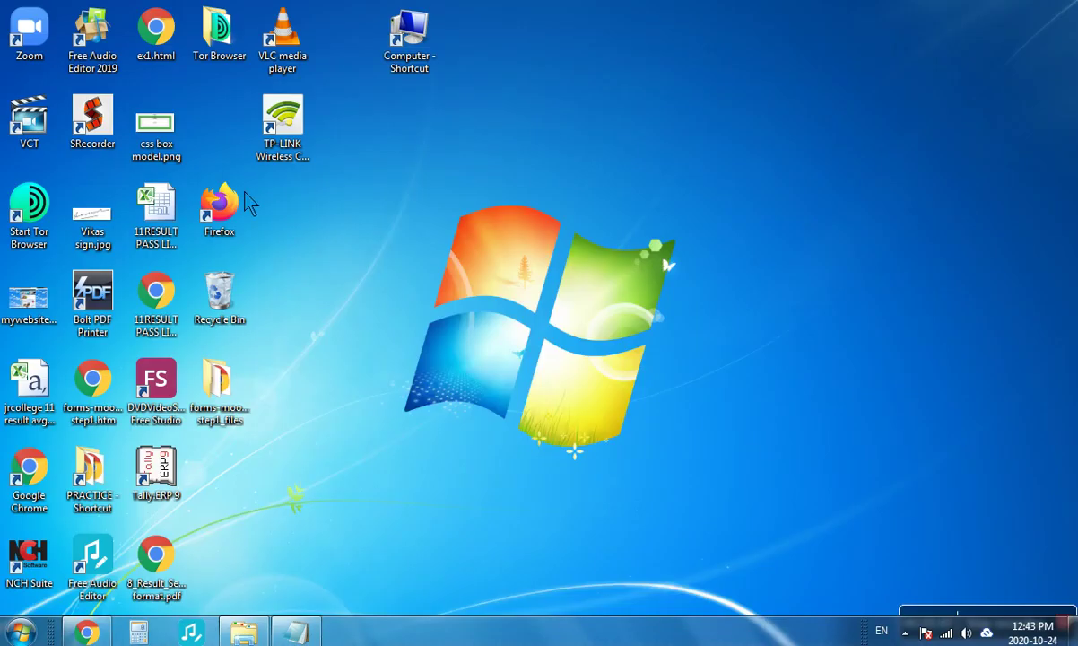
- Bring program3.html back up in Notepad, start a Save As, then cancel it
click(296, 632)
click(341, 69)
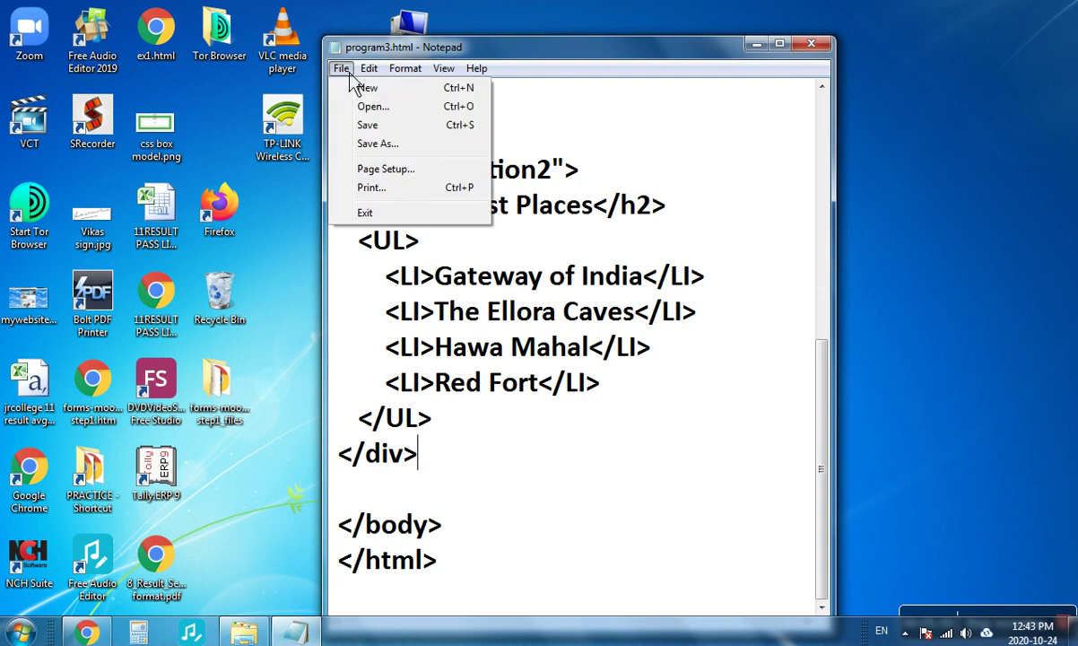
click(380, 148)
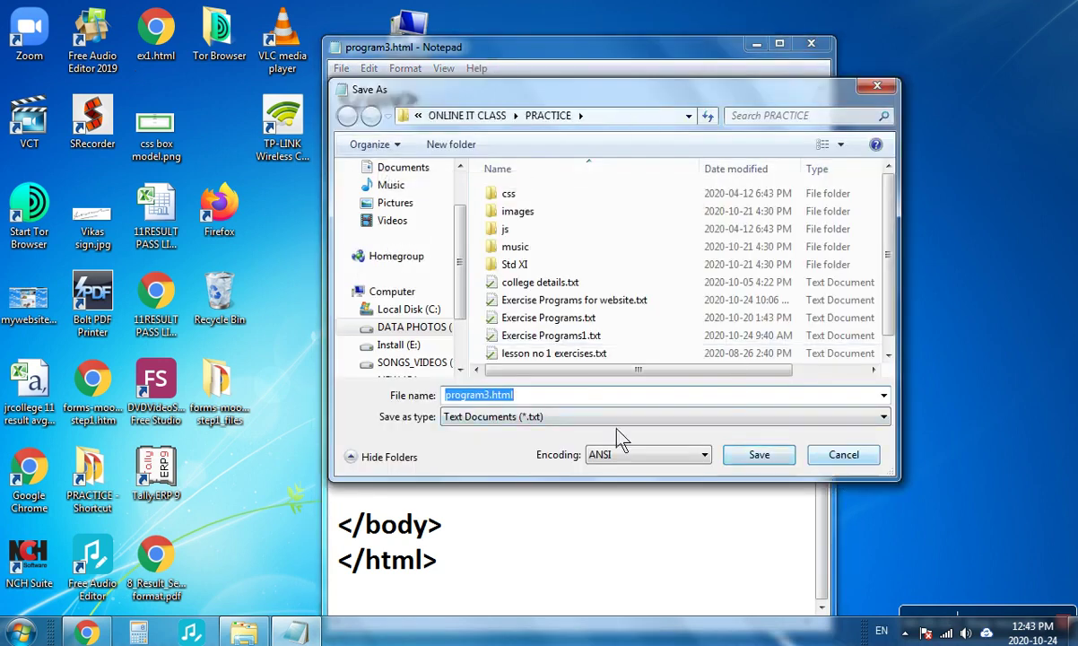
click(854, 459)
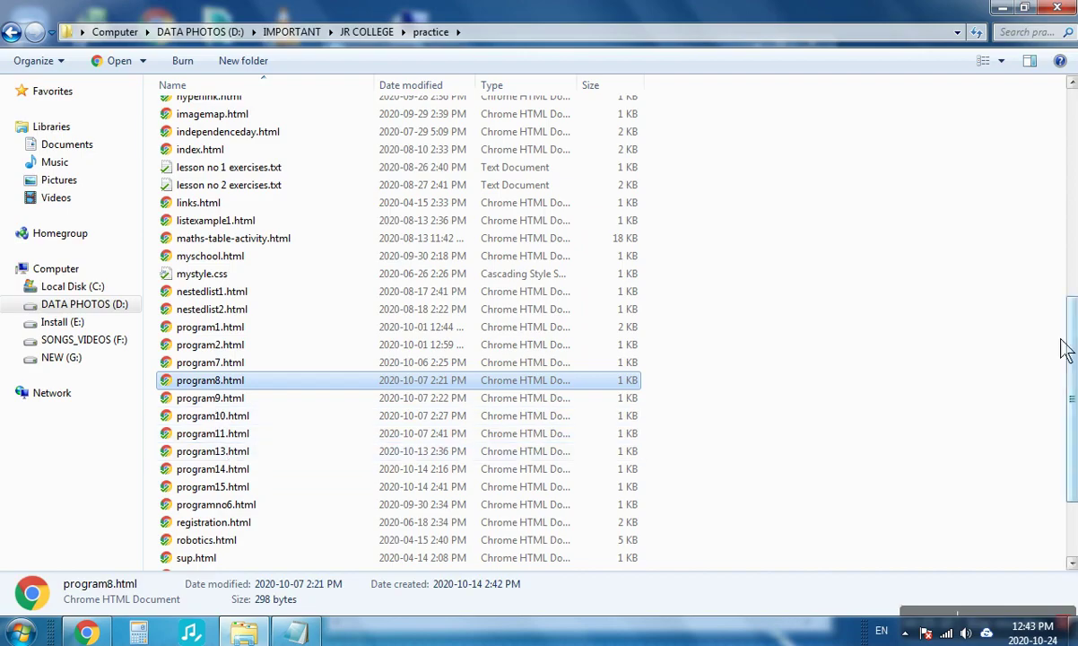
- Scroll the practice folder listing to the end and return to Notepad
drag(1074, 351, 1073, 493)
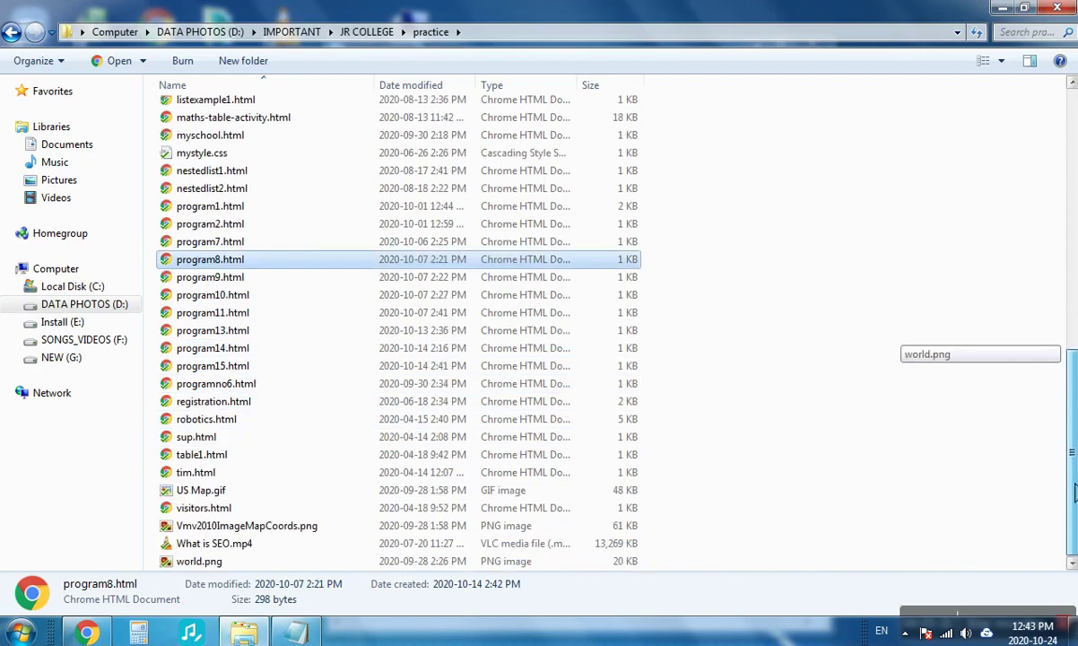
scroll(1073, 492, up, 15)
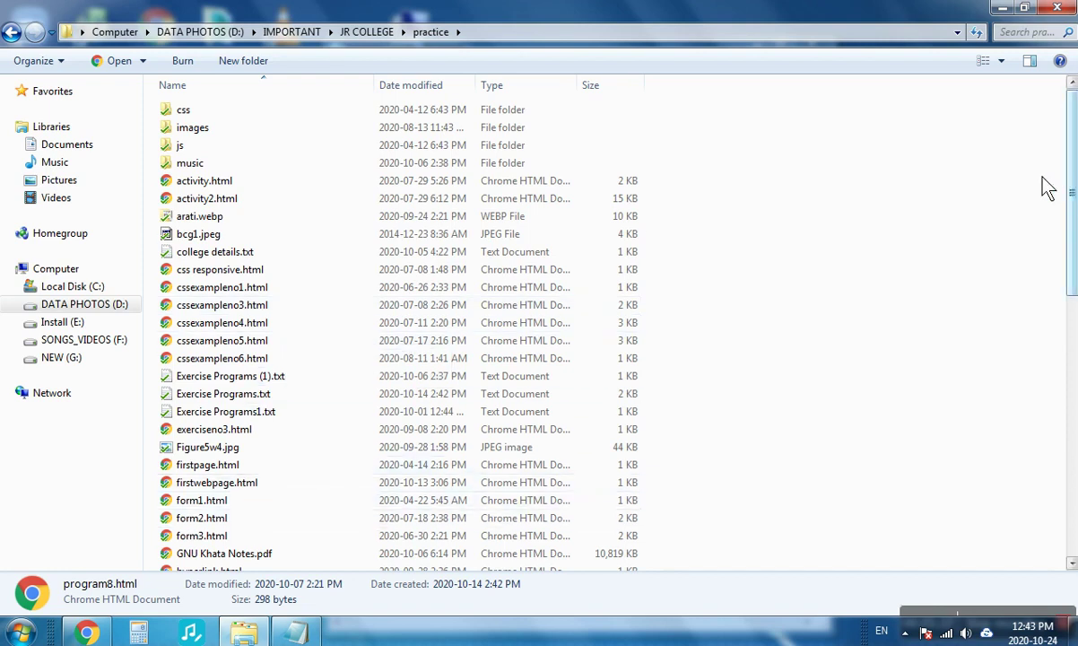
drag(1073, 215, 1072, 488)
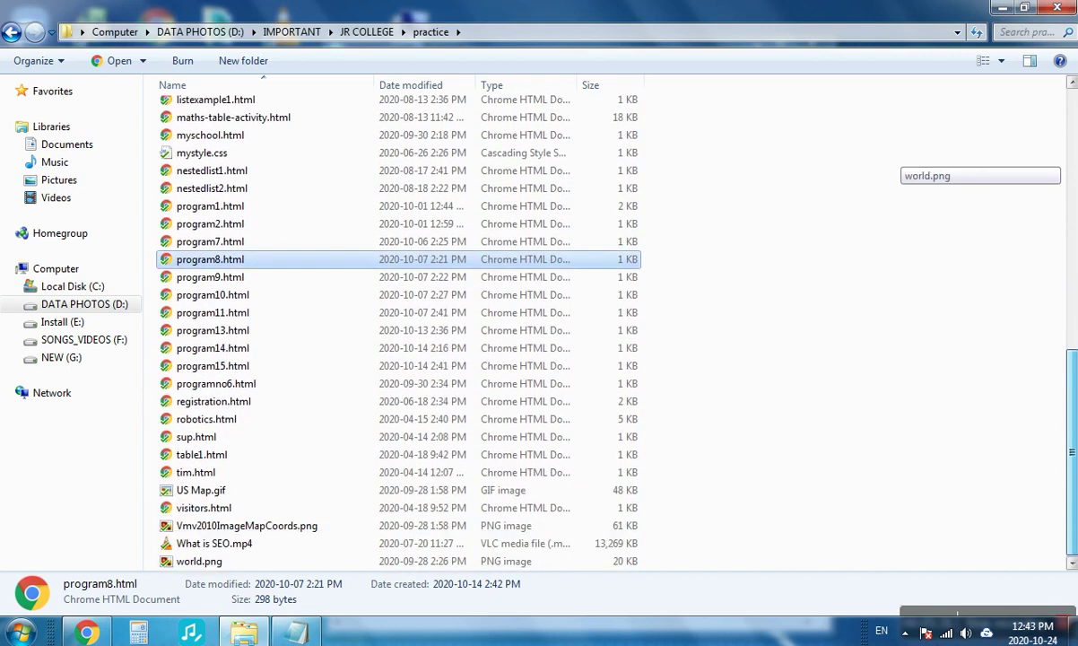
click(303, 633)
- Open Save As and browse to the ONLINE IT CLASS > PRACTICE folder
click(341, 68)
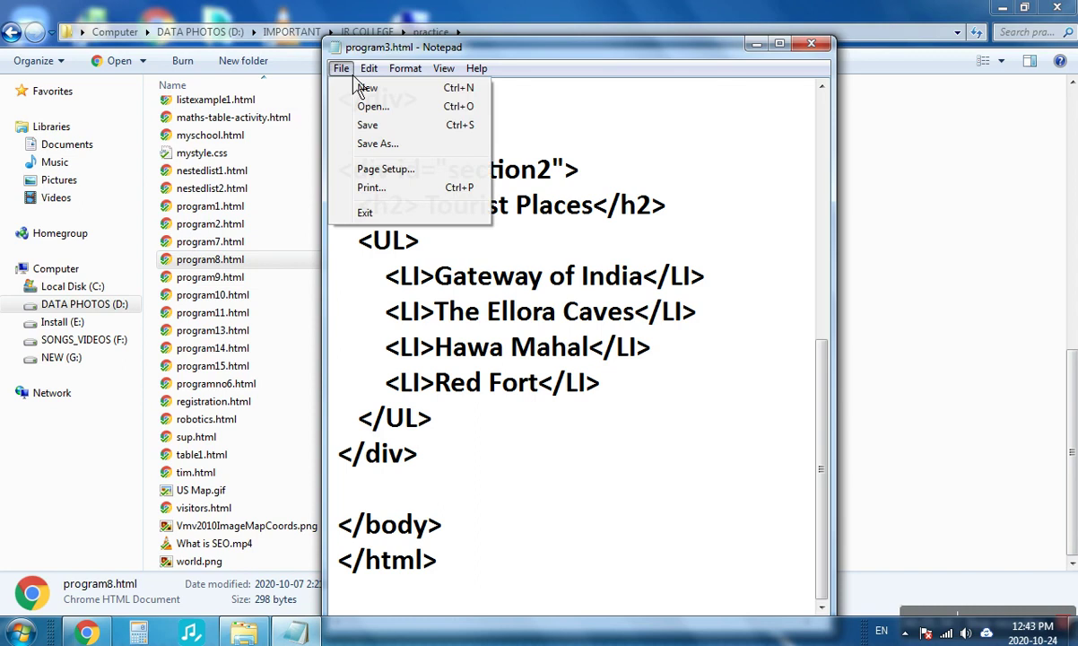
click(381, 145)
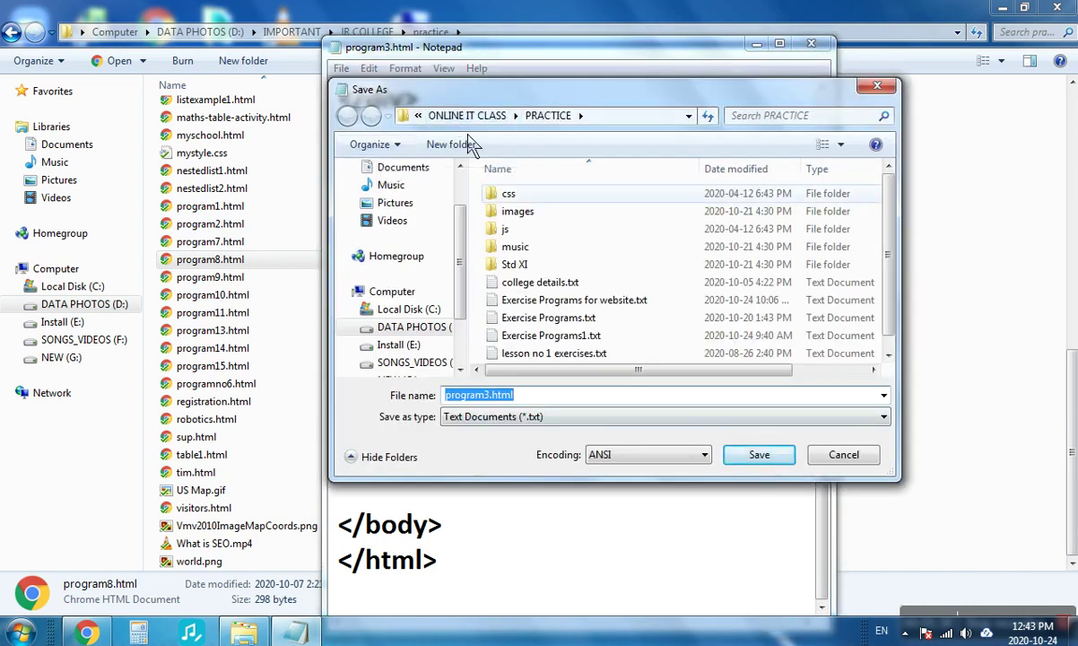
click(472, 119)
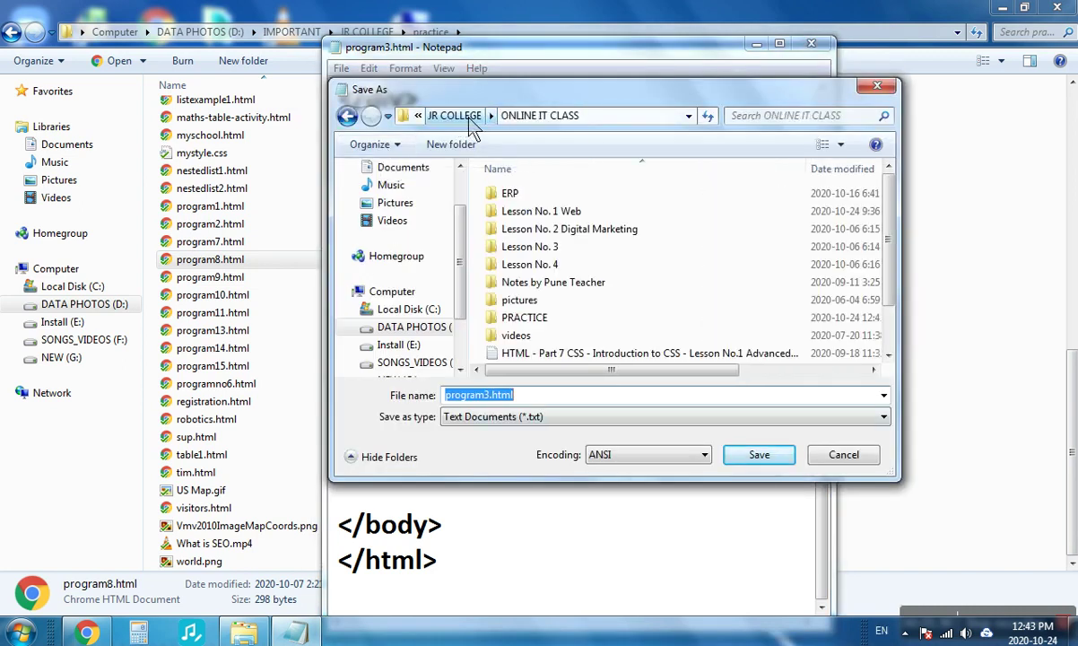
click(472, 124)
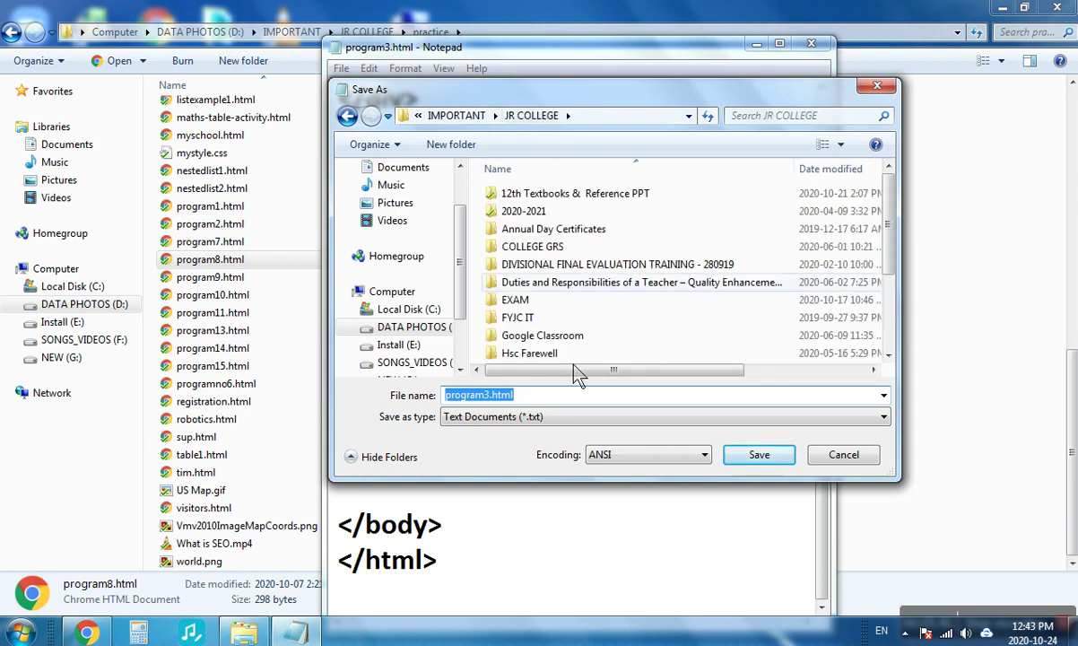
click(538, 250)
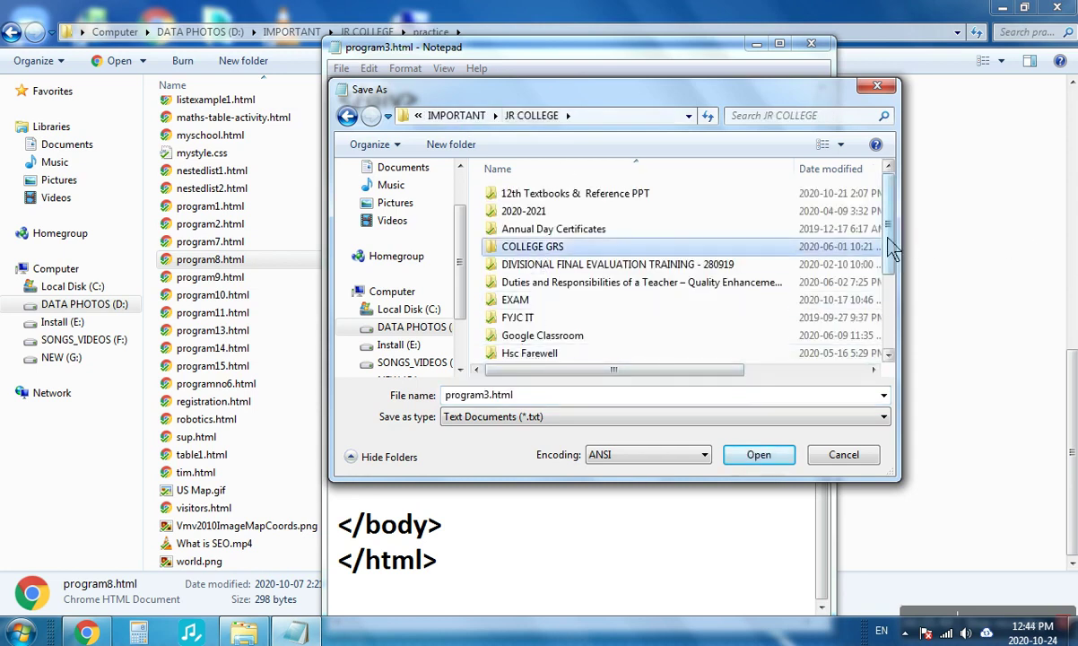
drag(891, 242, 894, 292)
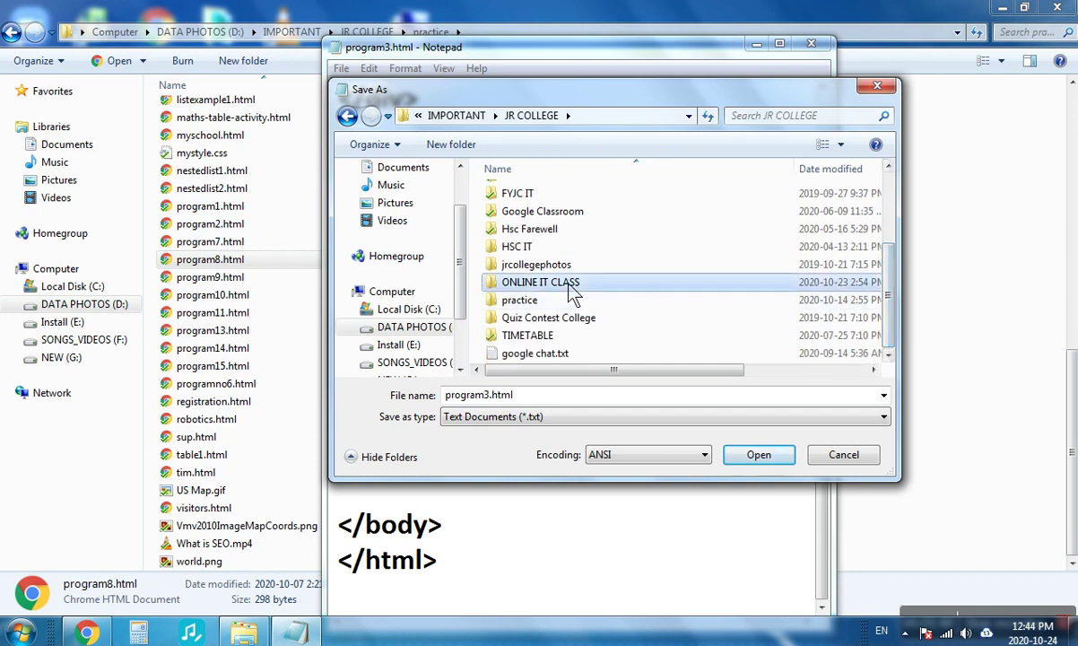
double_click(568, 287)
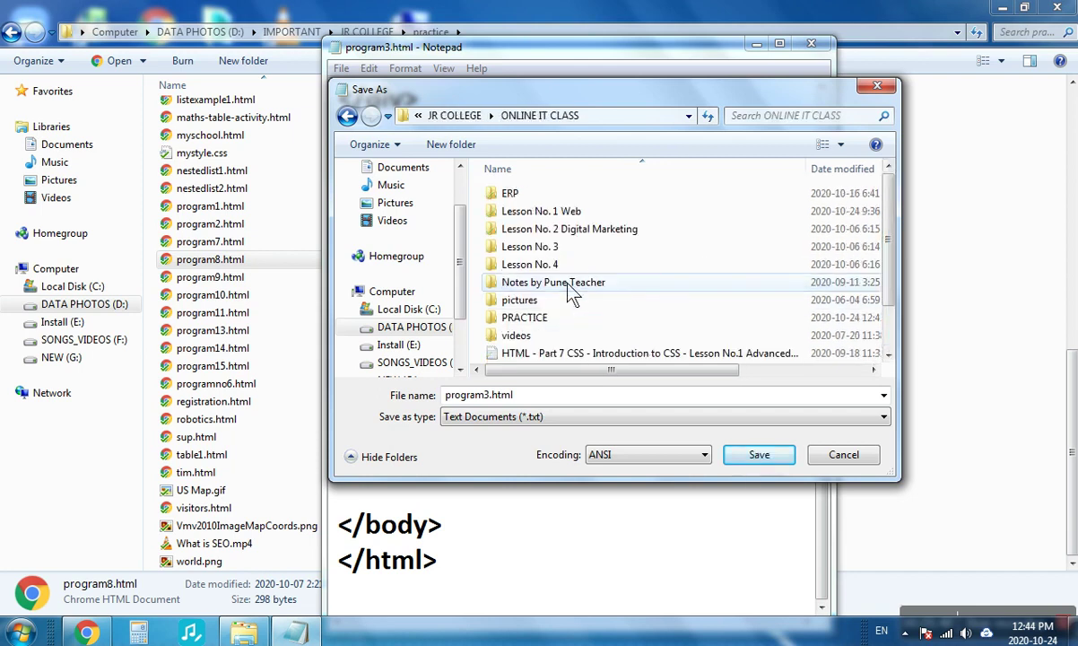
click(536, 322)
double_click(537, 324)
- Save as program3.html with All Files (*.*), replacing the existing copy
click(534, 419)
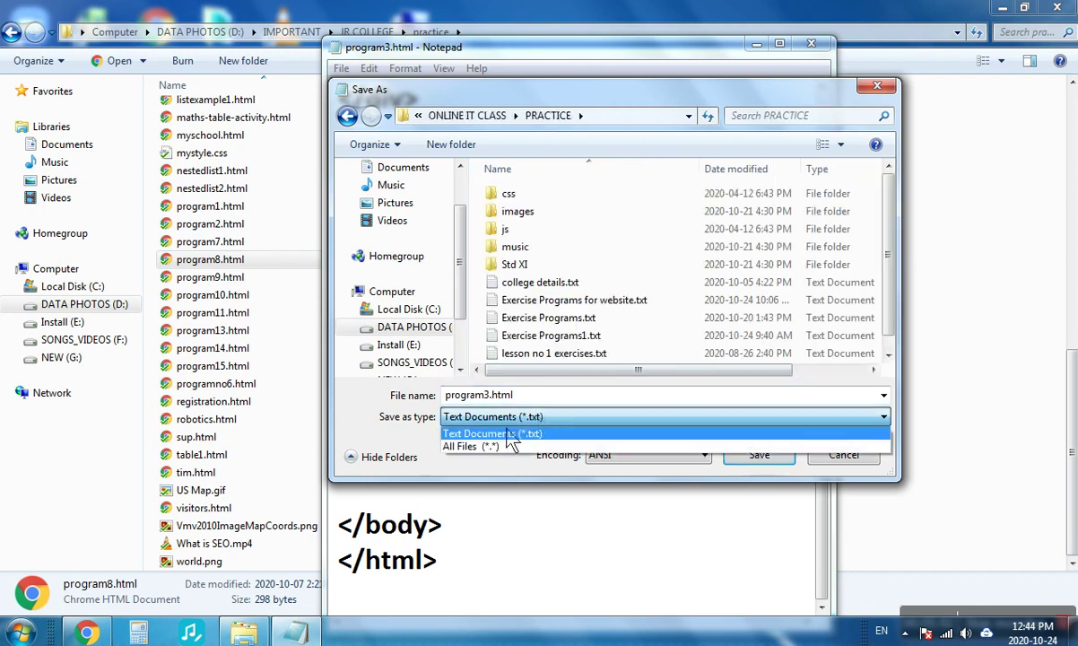
click(494, 447)
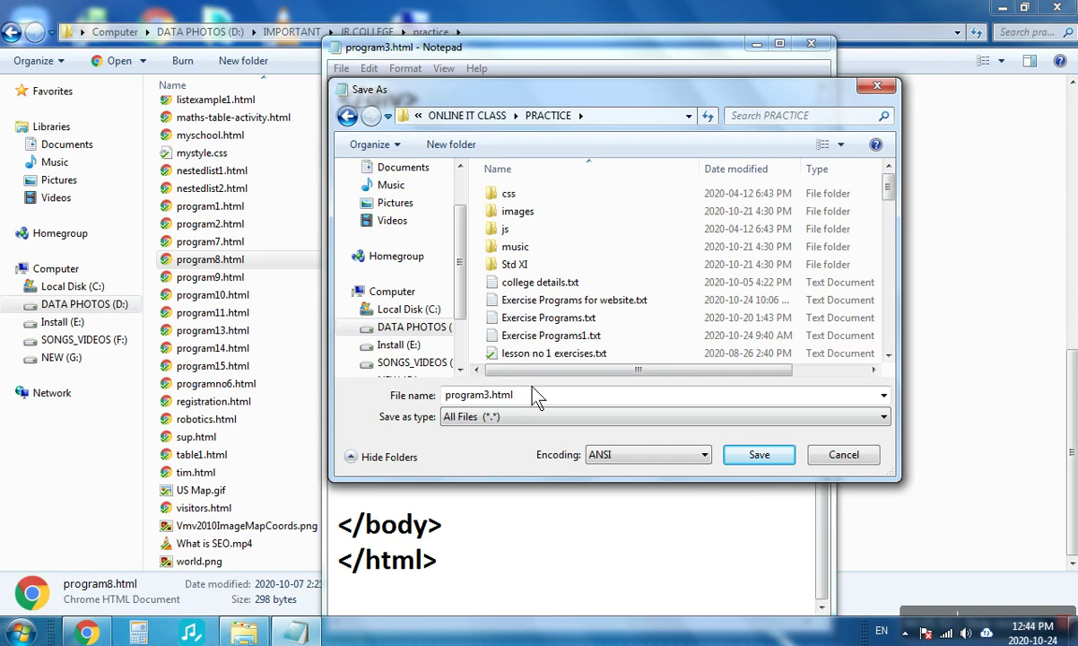
click(762, 459)
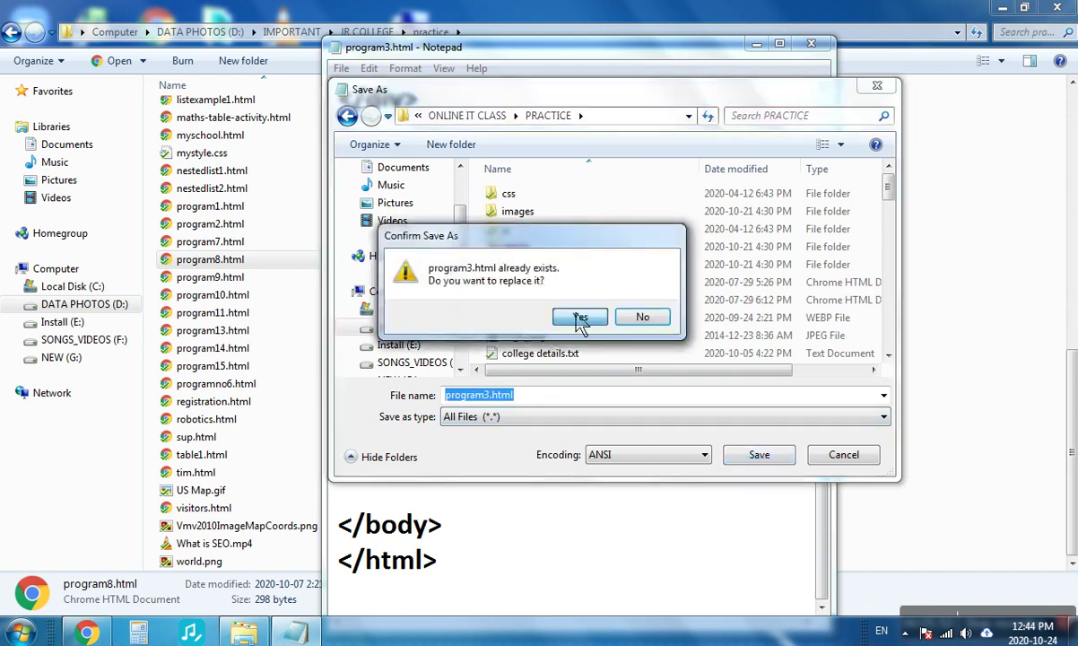
click(580, 319)
- Go up to JR COLLEGE, enter ONLINE IT CLASS > PRACTICE, and open program3.html
click(258, 348)
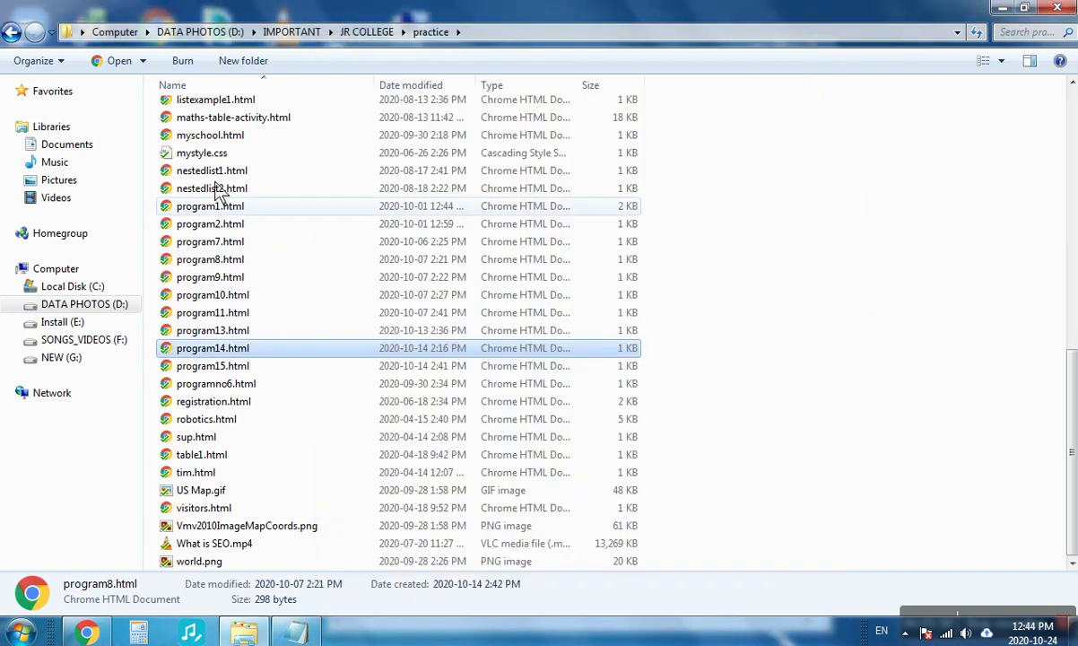
click(215, 188)
click(368, 31)
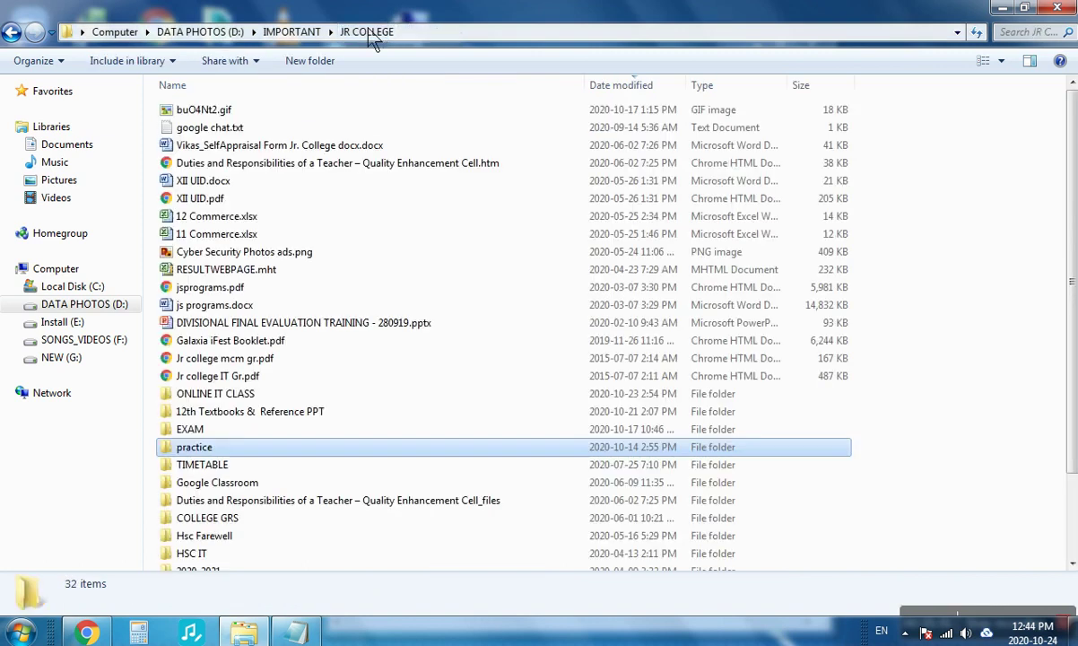
double_click(215, 396)
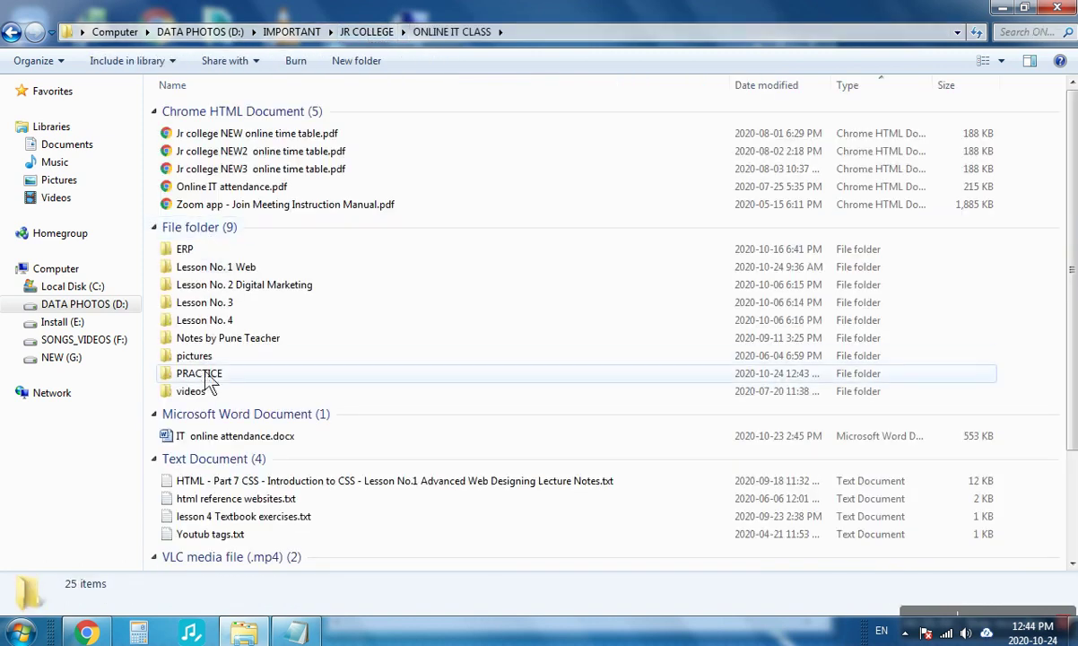
double_click(209, 375)
click(212, 327)
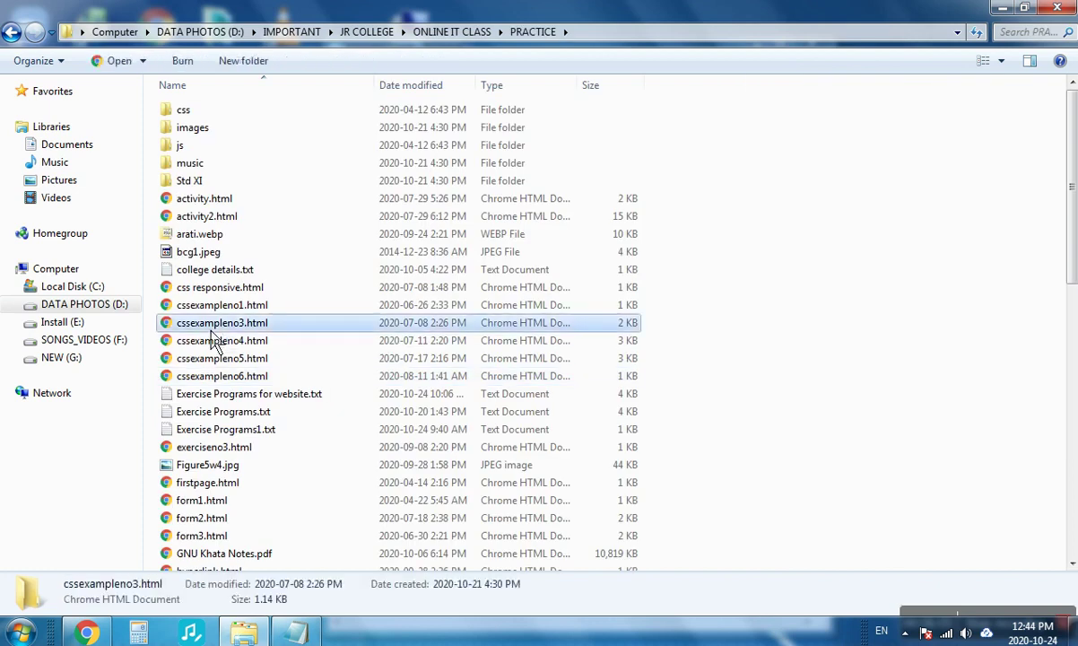
key(p)
key(Down)
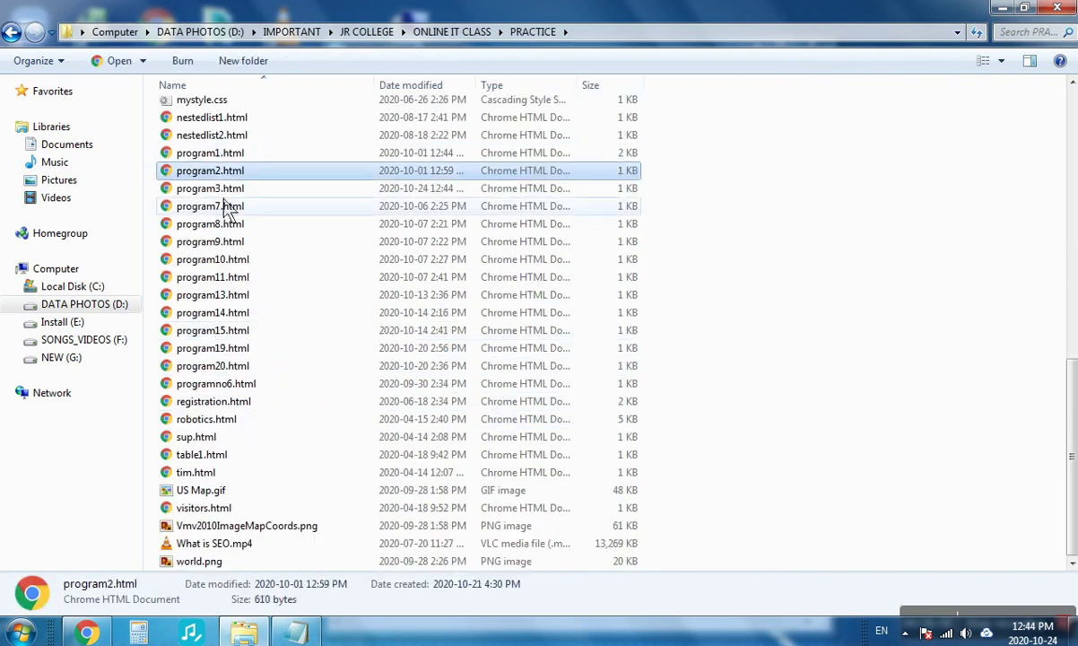
click(226, 191)
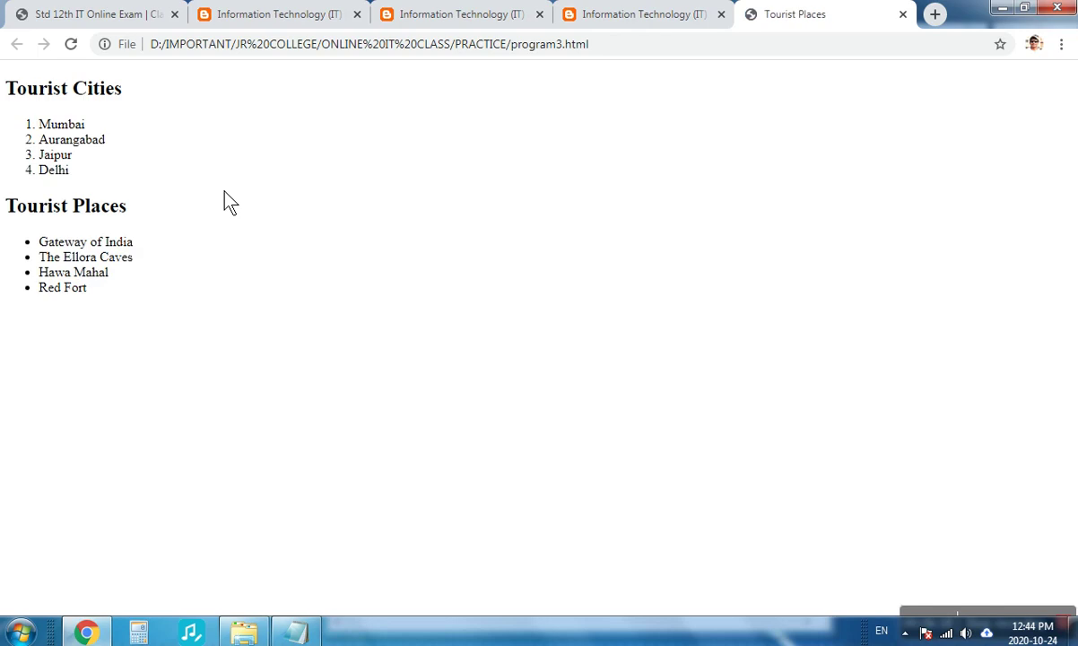
- Zoom the Chrome page, then highlight the task's 'left and right by using CSS' requirement
ctrl+scroll(148, 184, up, 1)
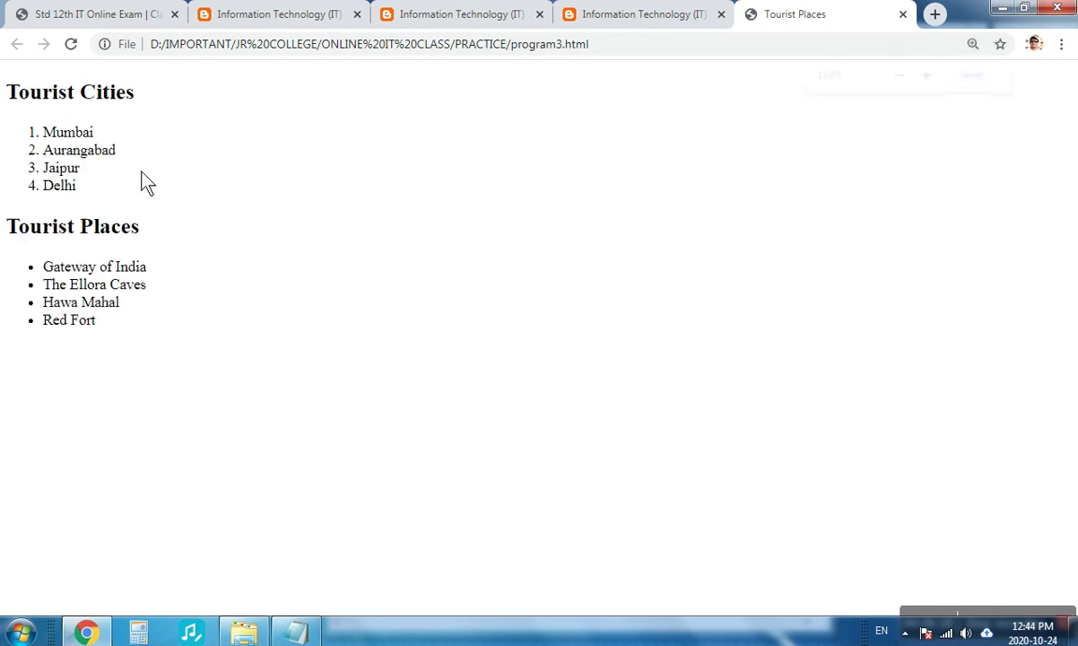
ctrl+scroll(148, 184, up, 3)
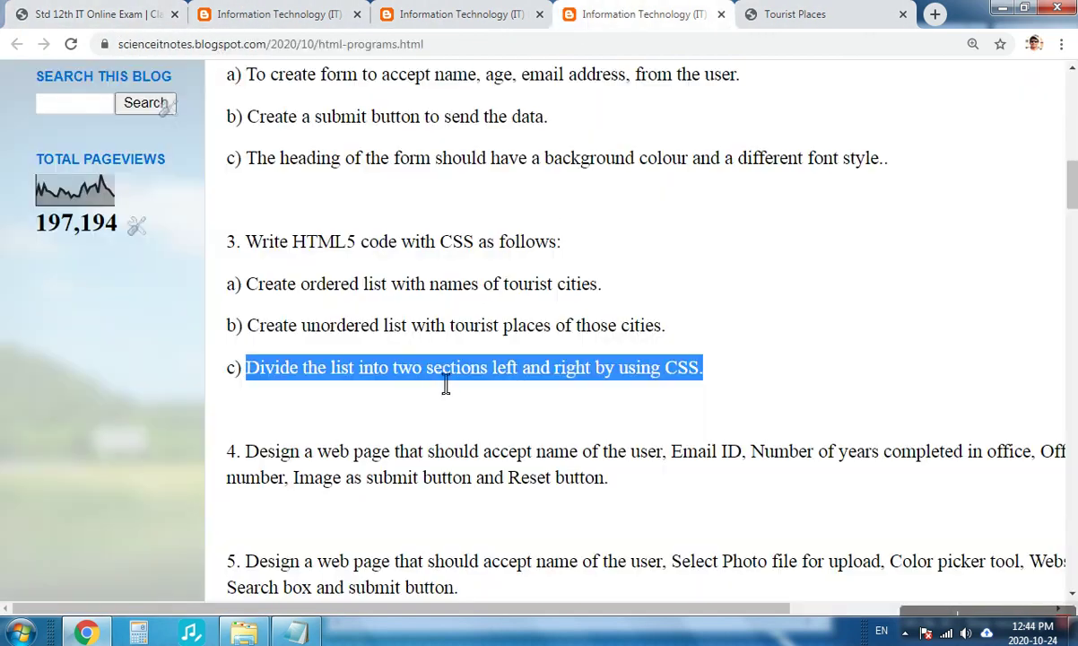
click(505, 378)
drag(504, 377, 714, 374)
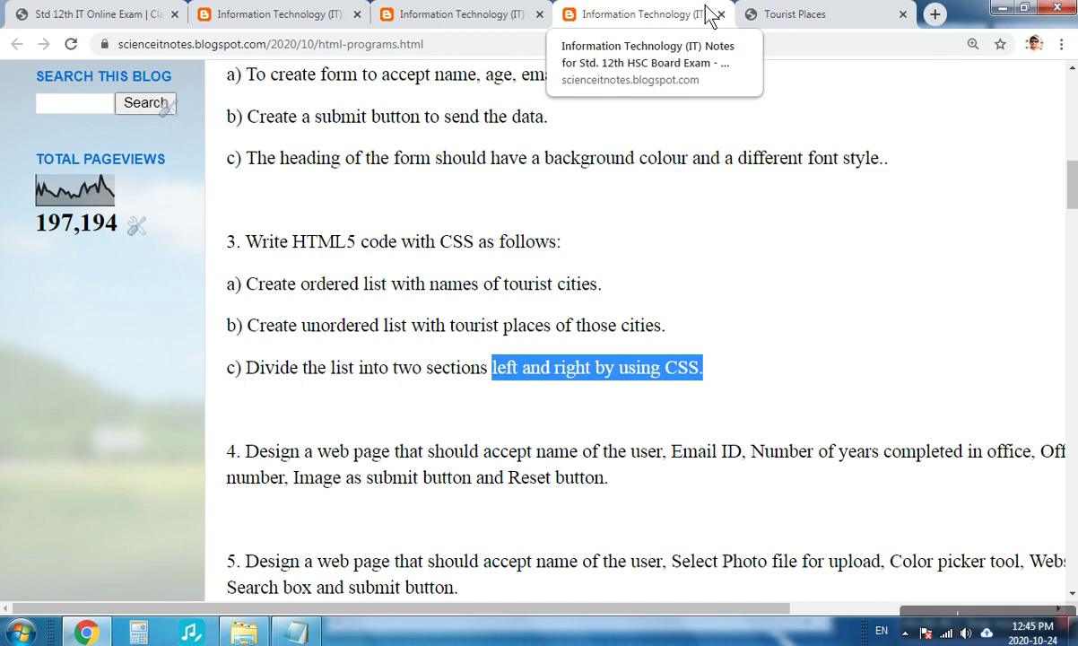
click(299, 633)
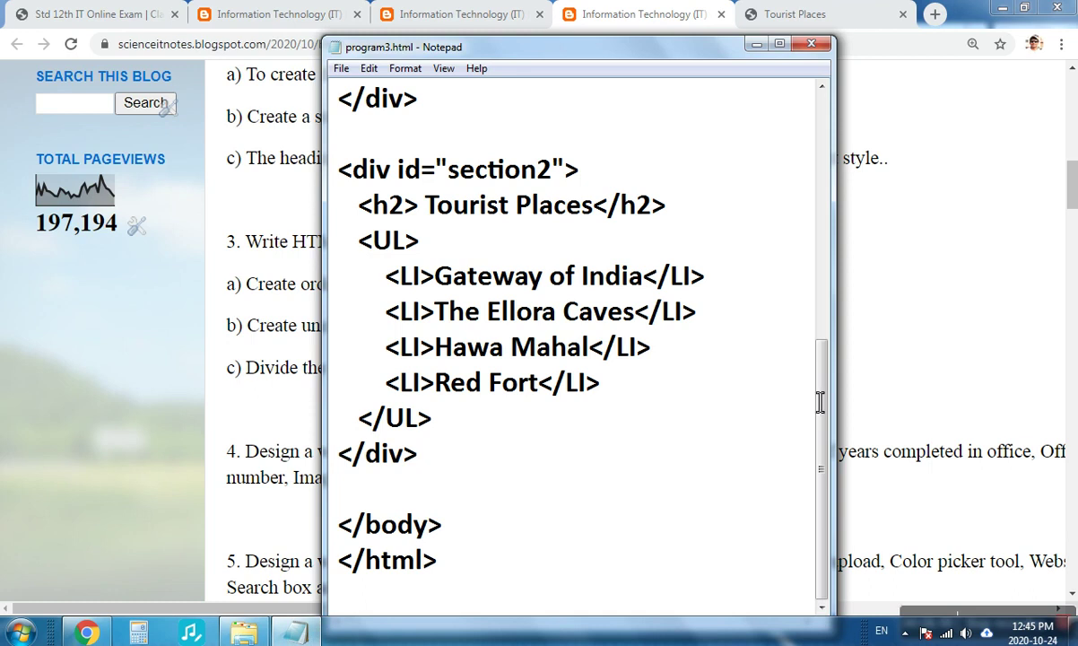
- Add a <style> block under the title containing #section1 { float : left; }
drag(819, 402, 819, 133)
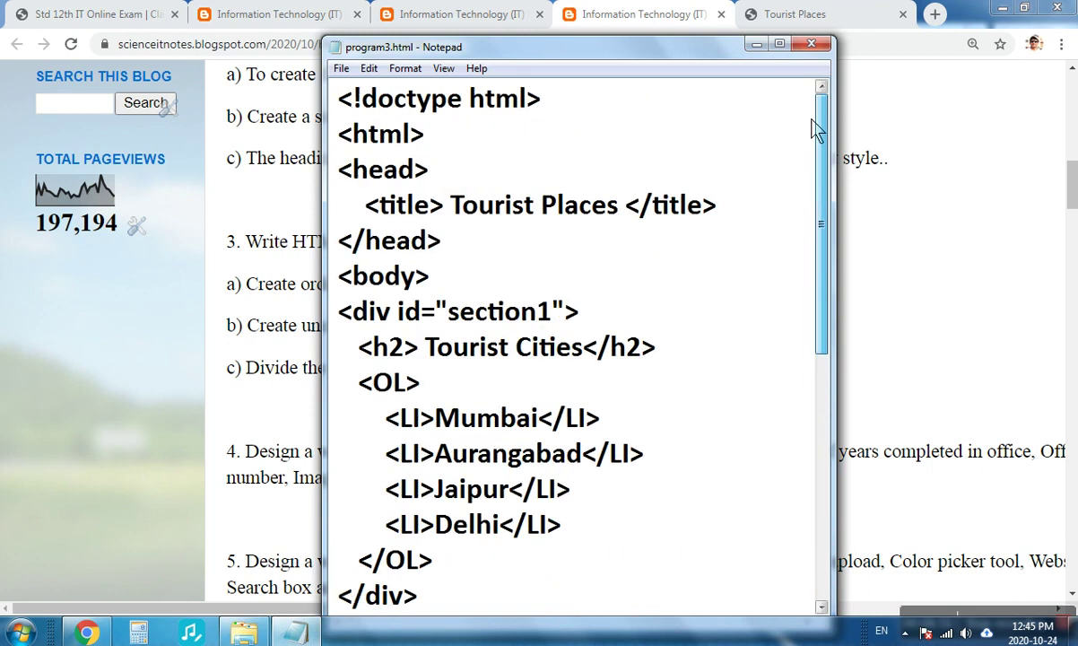
click(746, 217)
key(Return)
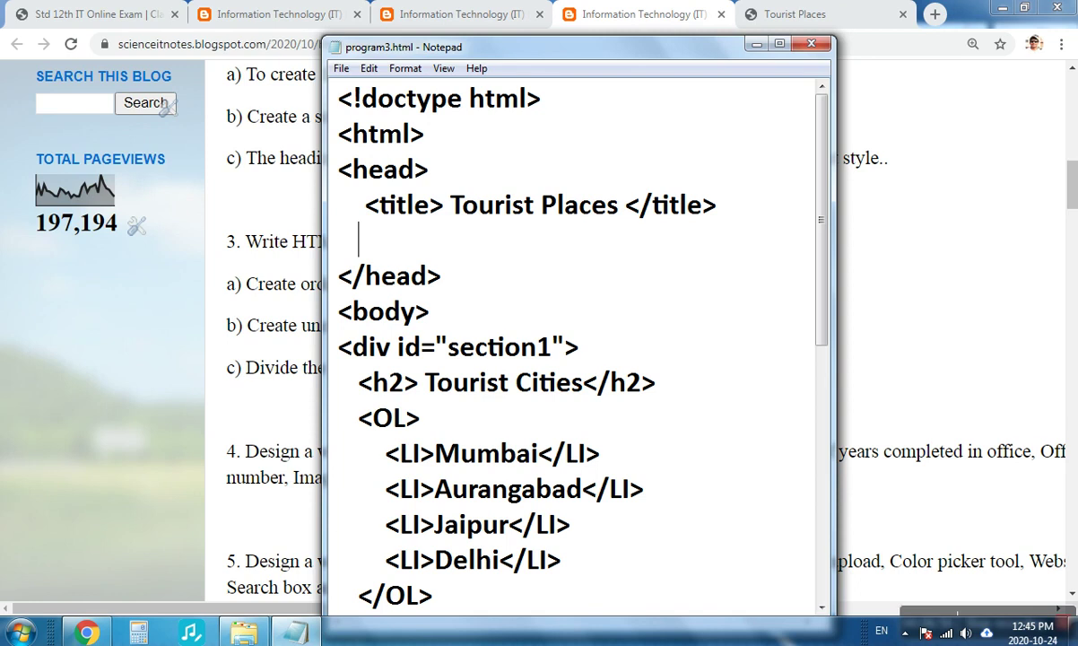
text(<style>)
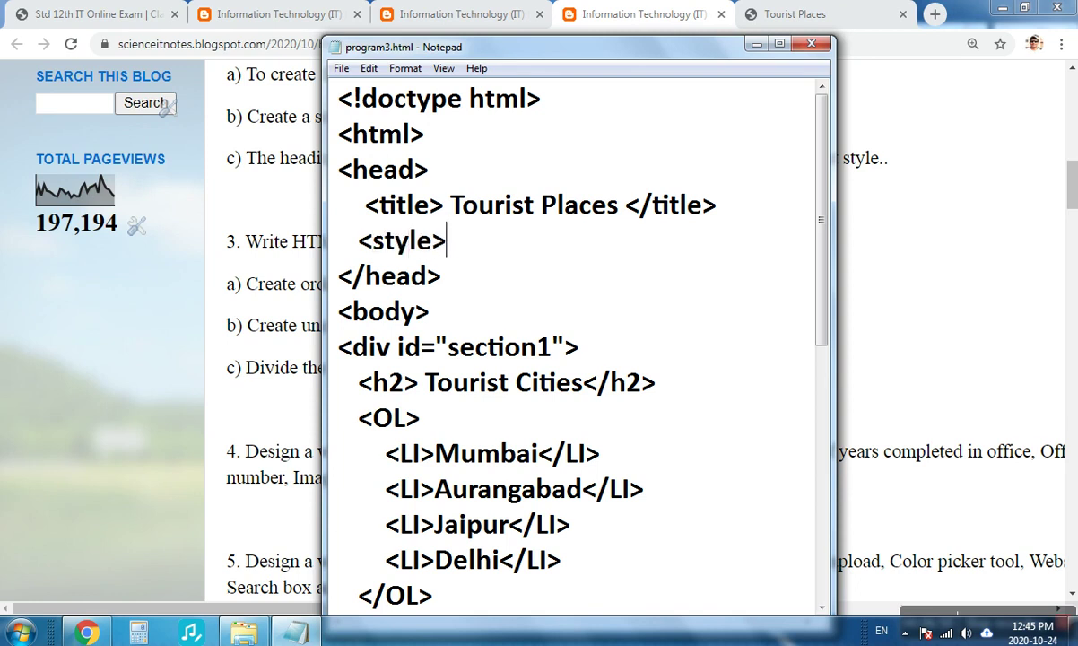
key(Return)
key(Return)
key(Return)
text(<s)
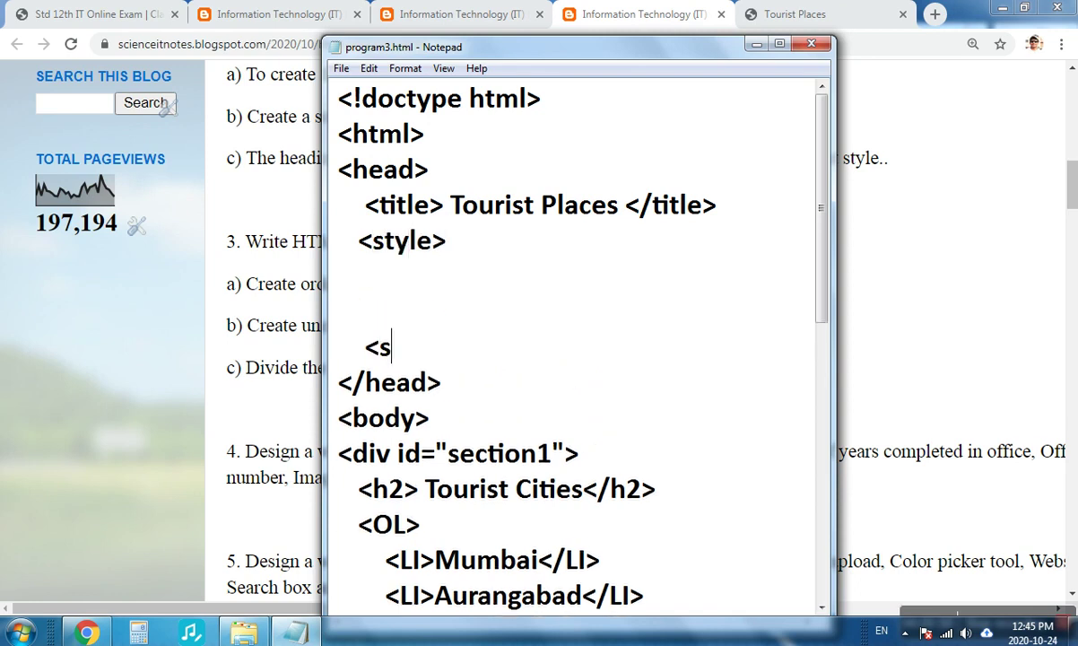
text(tyle>)
key(Up)
key(Up)
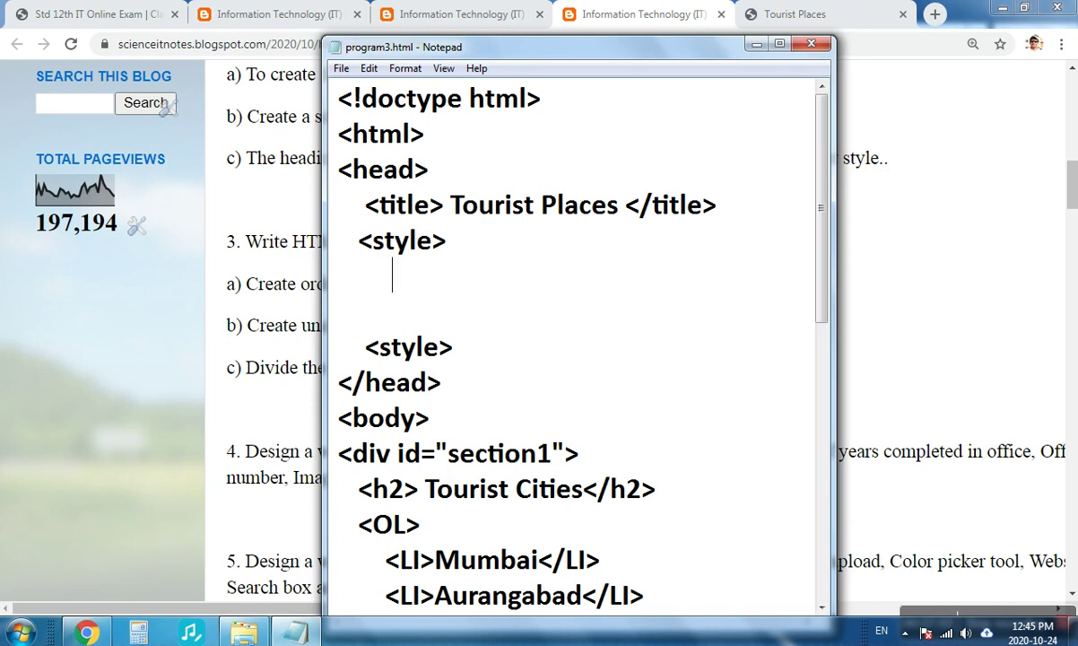
text(@)
key(BackSpace)
text(#s)
text(ection)
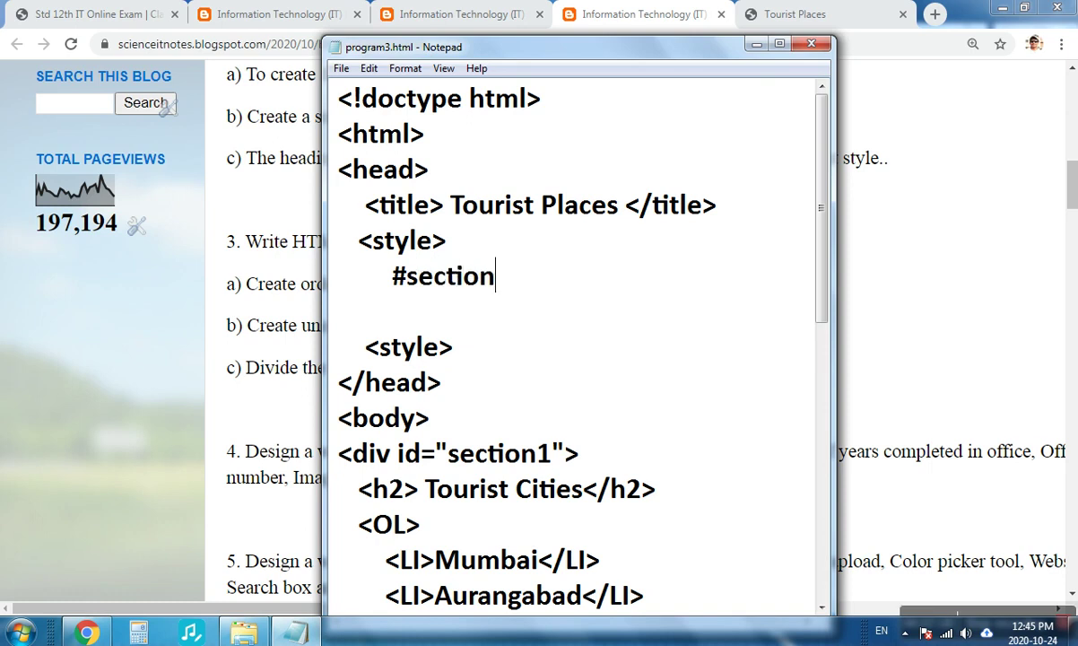
text(1  { float : )
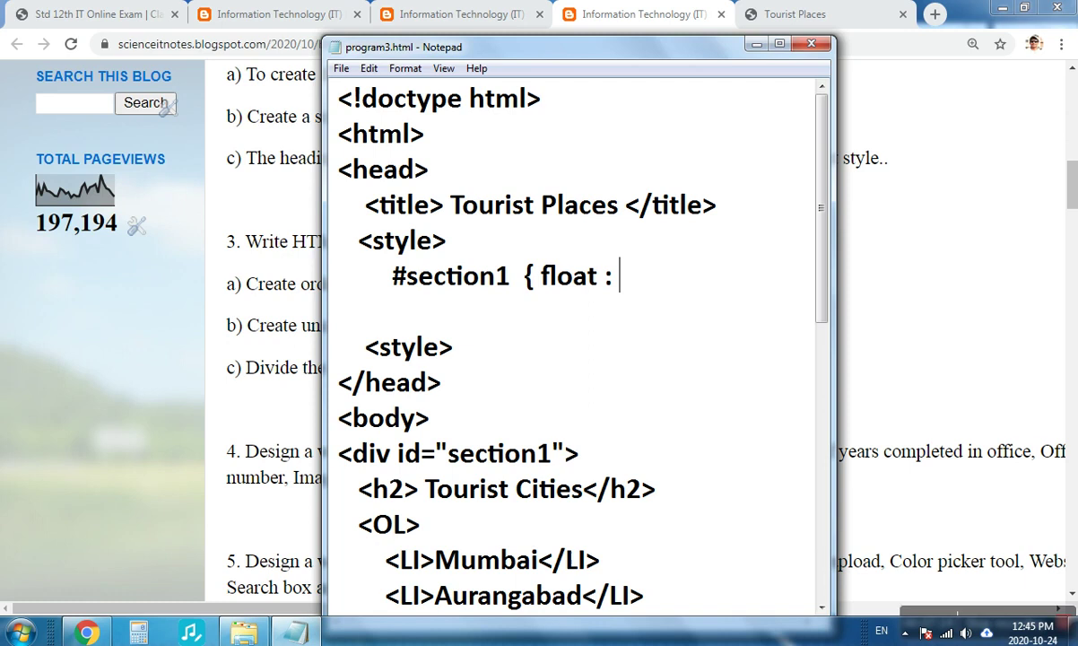
text(left;  )
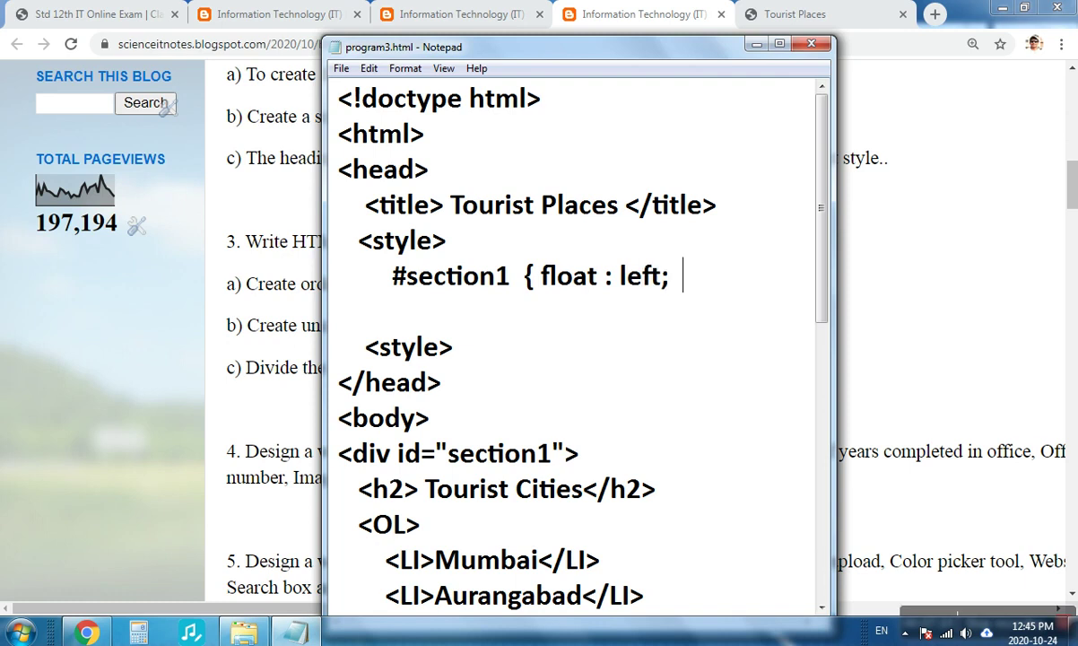
text(})
- Duplicate the rule as #section2 { float : right; } and make the closing </style> tag
key(shift+Home)
key(ctrl+c)
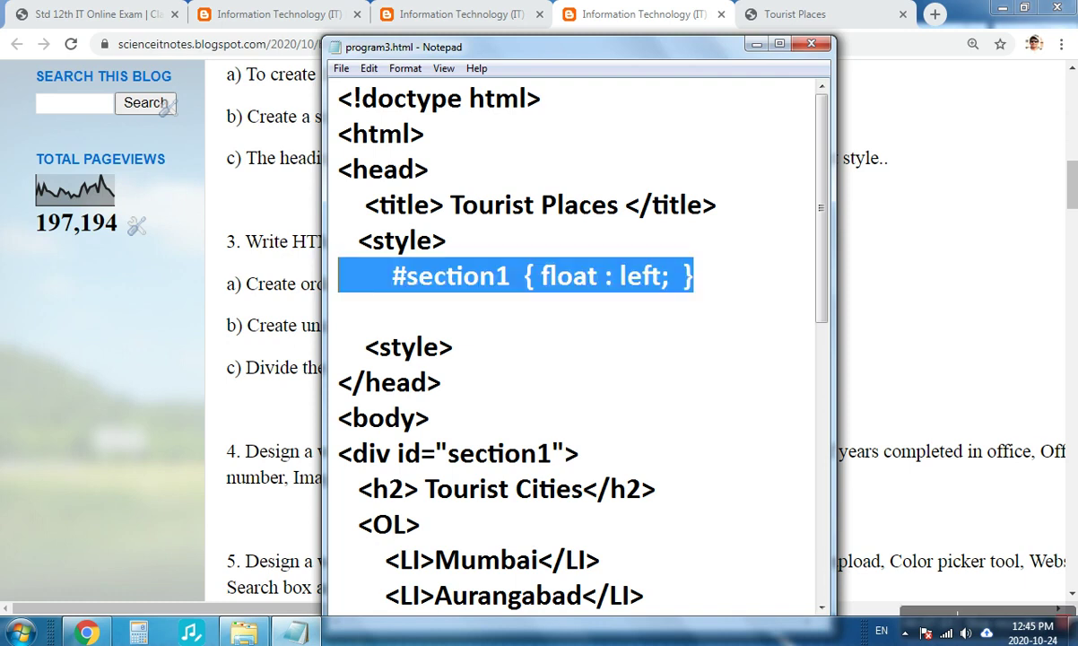
key(End)
key(Return)
key(Return)
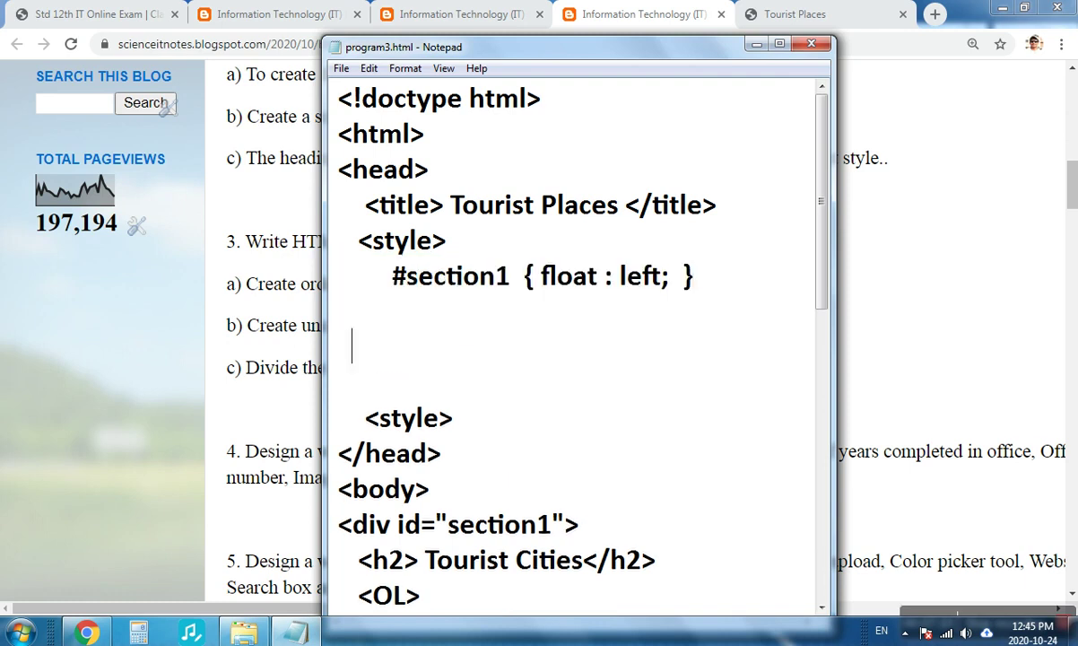
key(ctrl+v)
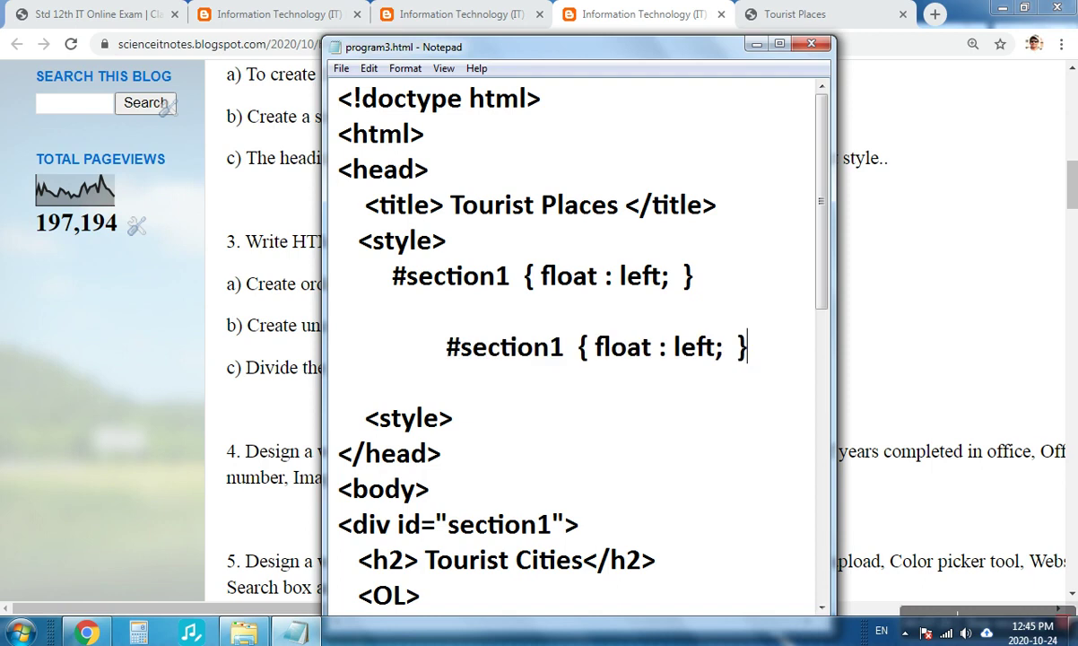
key(Delete)
key(Delete)
key(Delete)
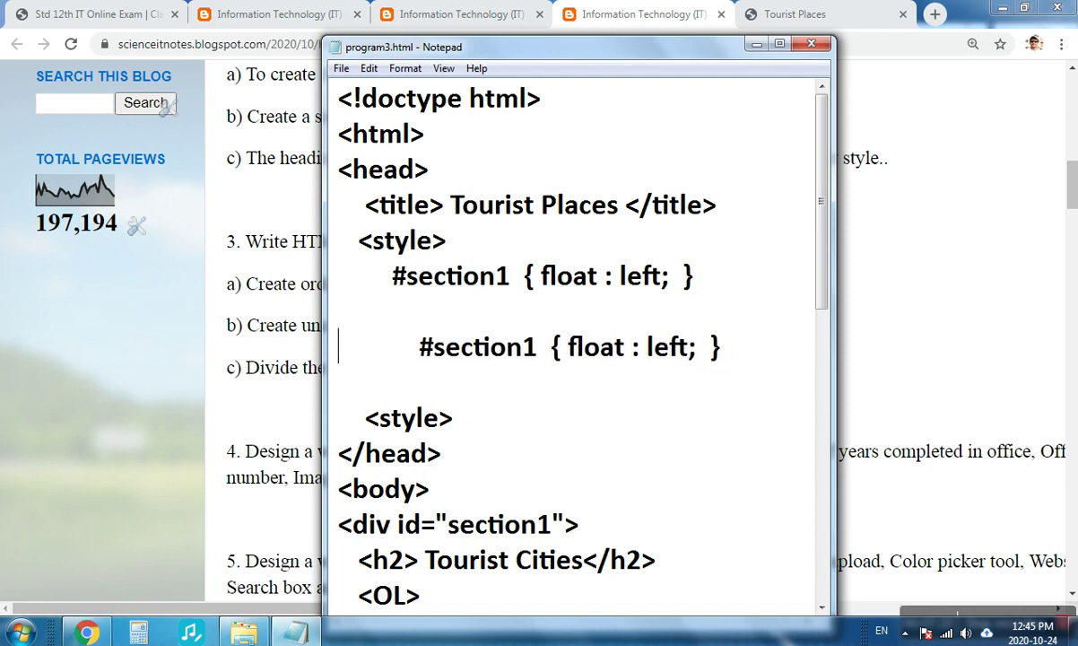
key(Delete)
key(Delete)
key(Delete)
key(Delete)
key(Delete)
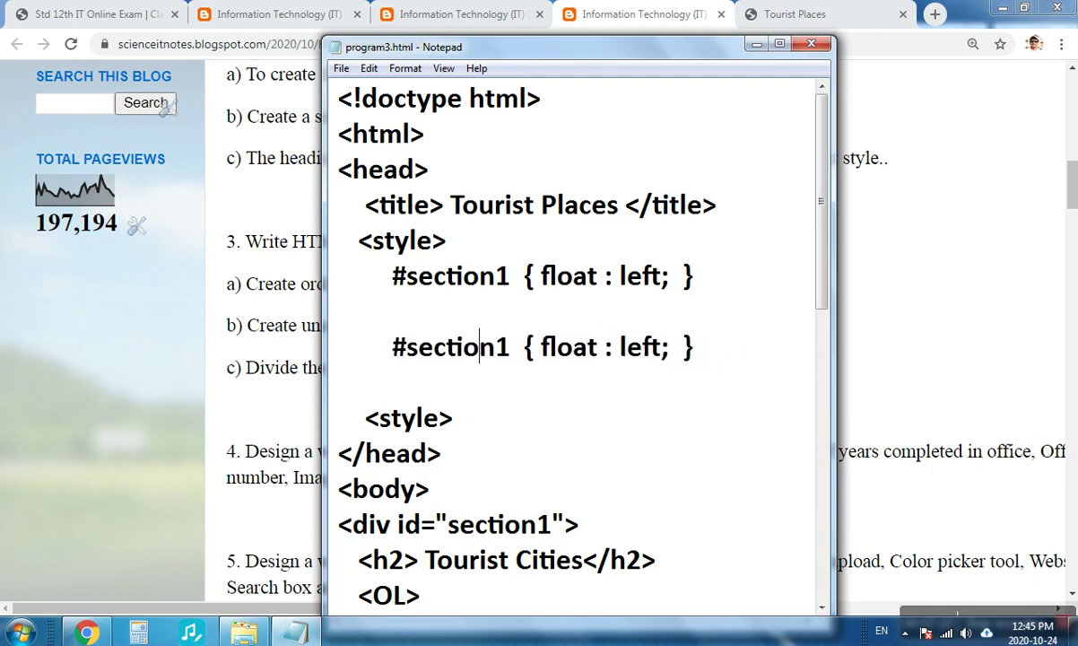
key(Delete)
text(2)
double_click(640, 346)
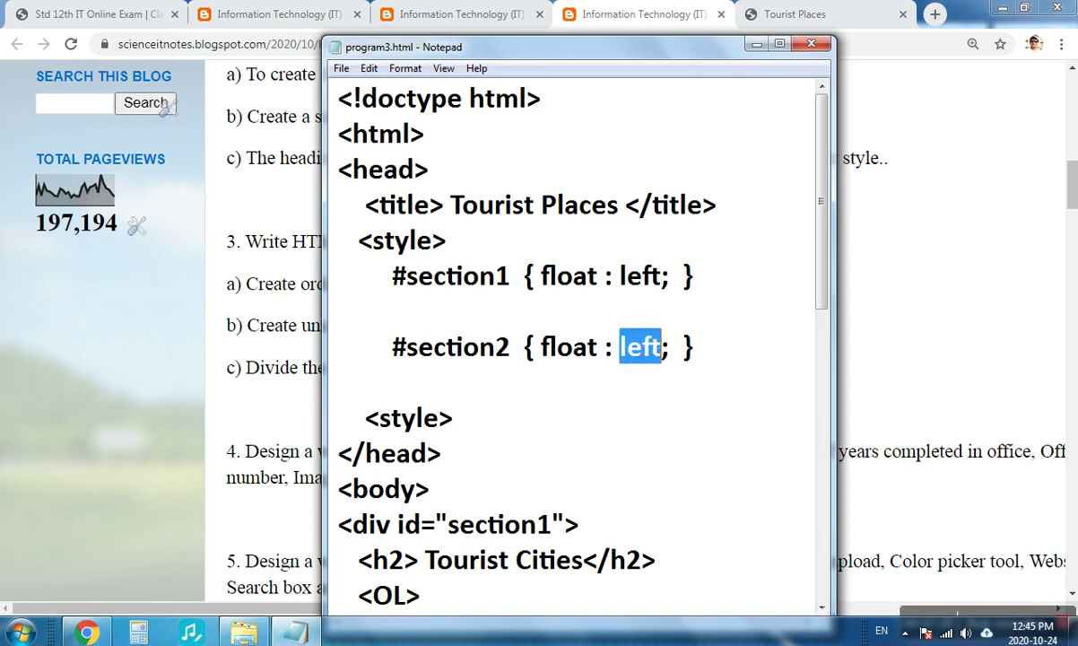
text(right)
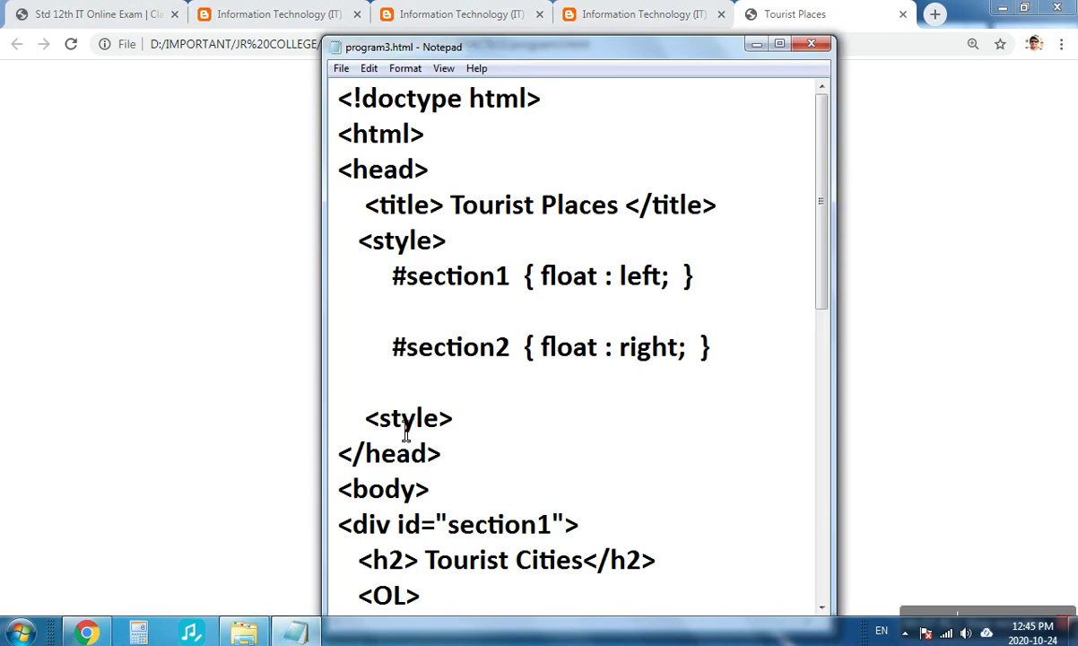
text(/)
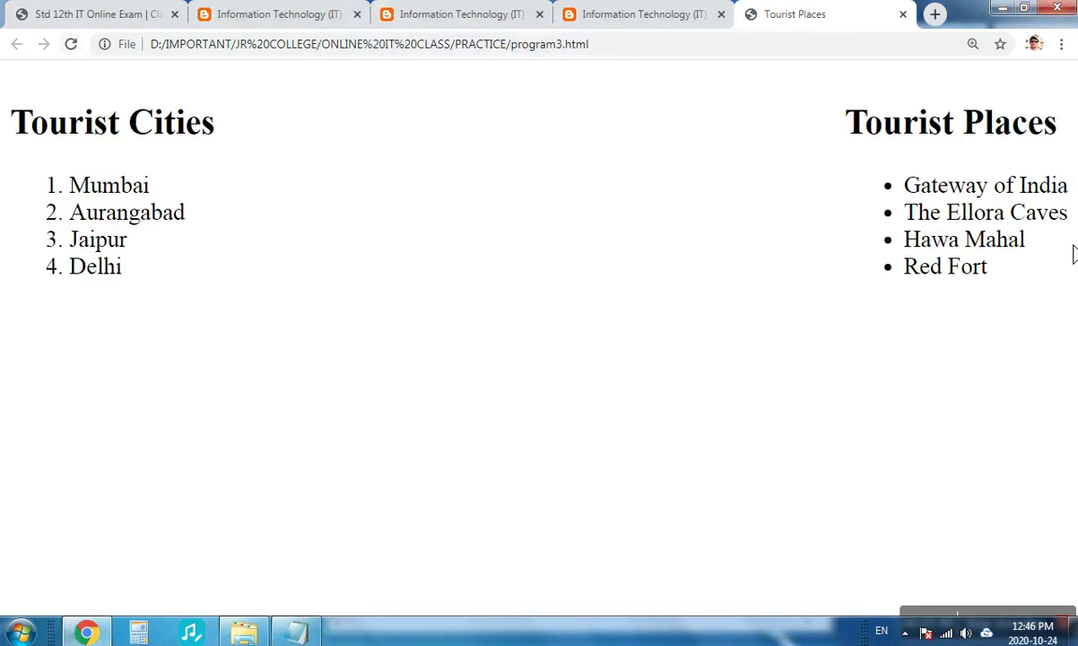
- Zoom the page out and back in to check the side-by-side lists
key(ctrl+minus)
key(ctrl+minus)
key(ctrl+minus)
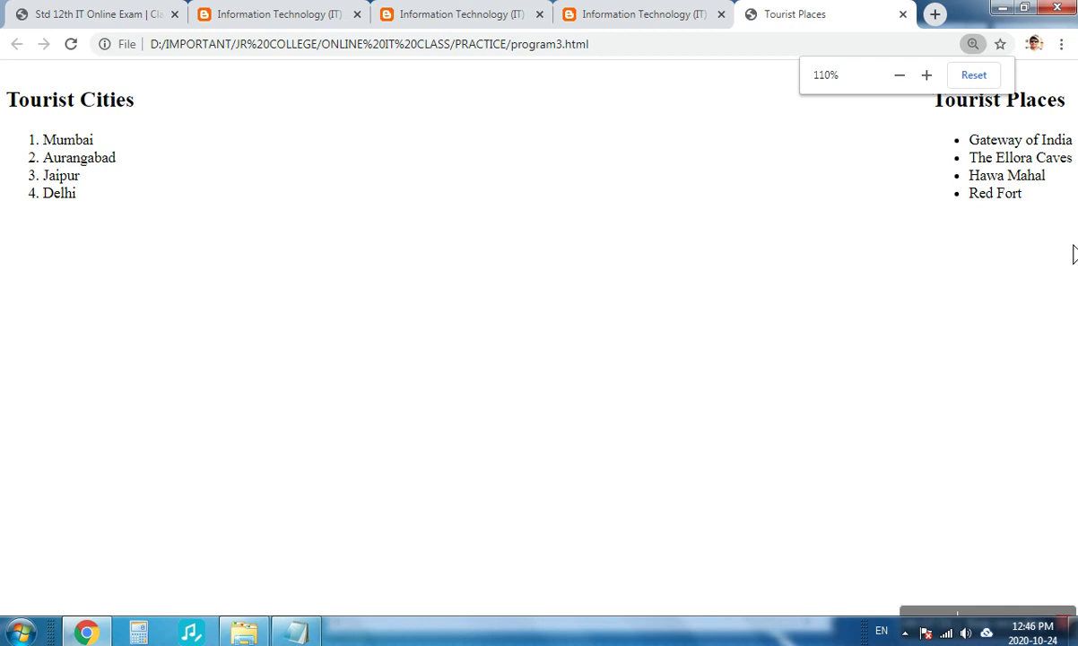
key(ctrl+plus)
key(ctrl+plus)
key(ctrl+plus)
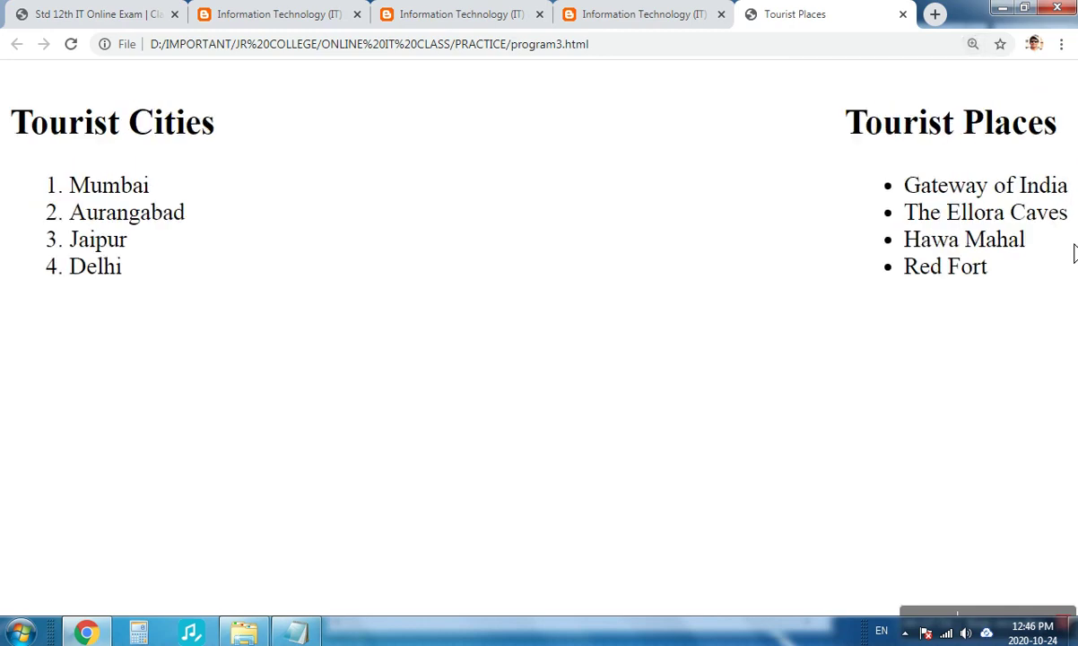
click(304, 635)
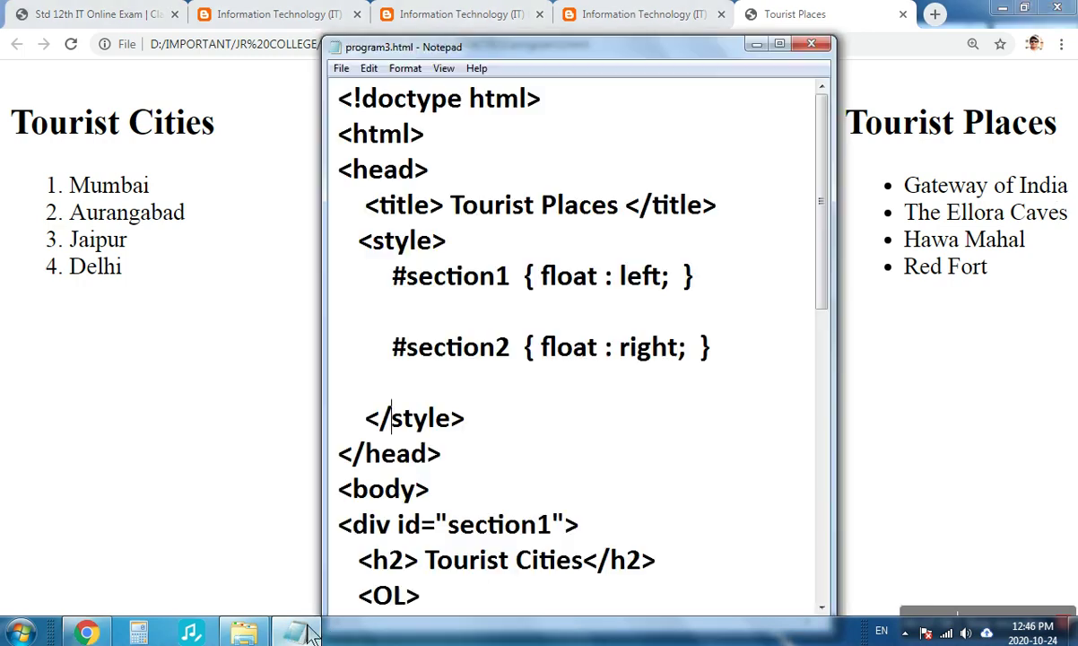
- Add background-color : cyan; to #section1, putting each property and brace on its own line
click(681, 289)
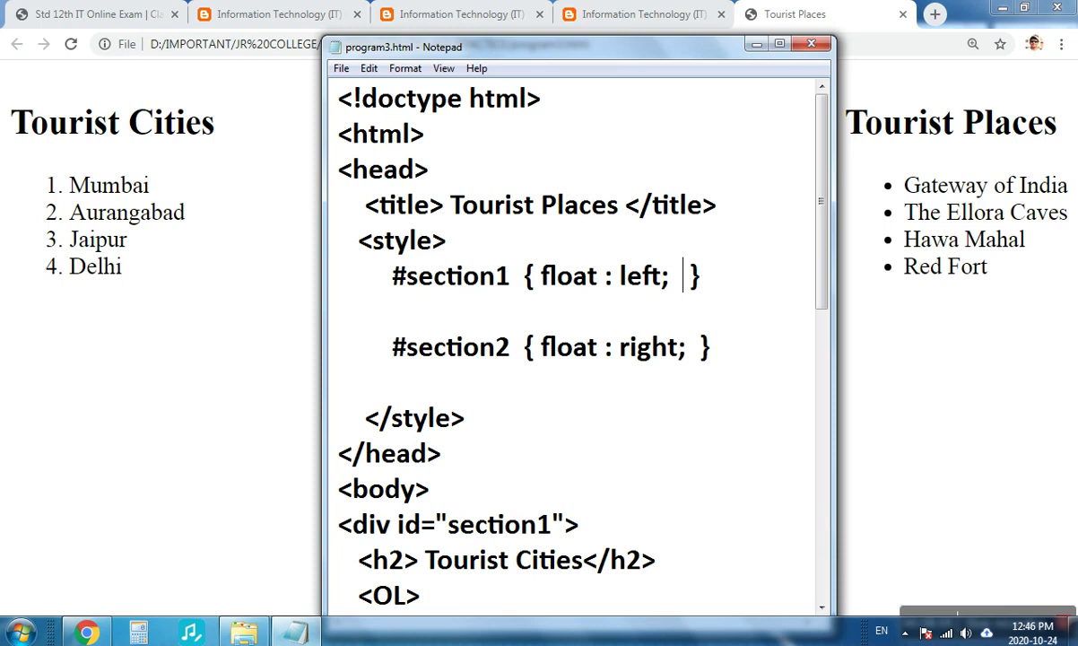
key(Return)
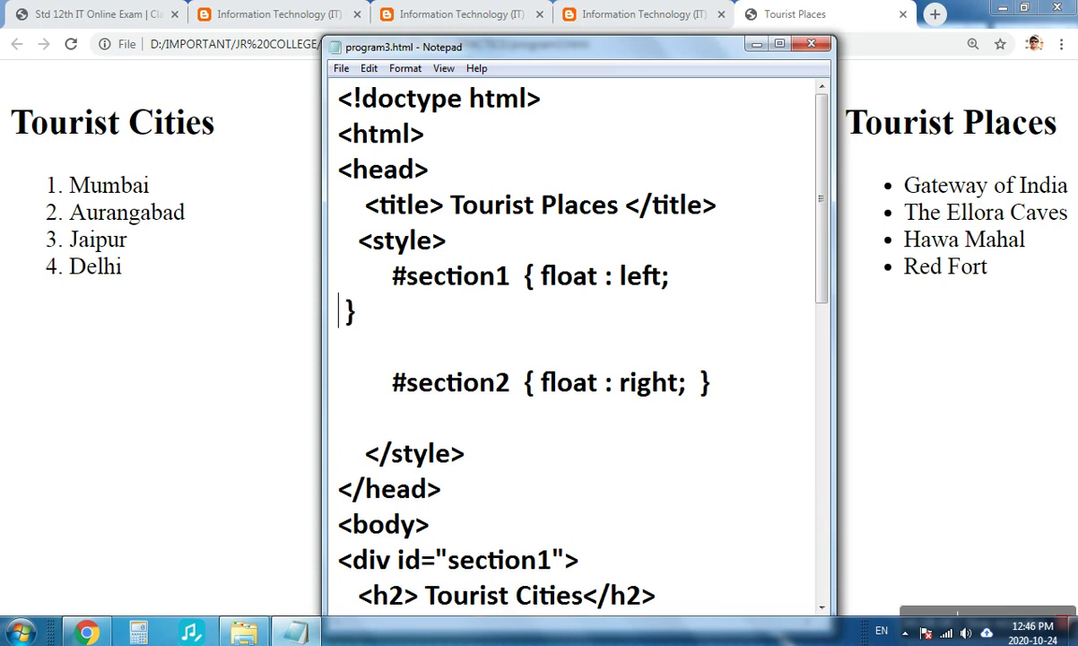
text(ba )
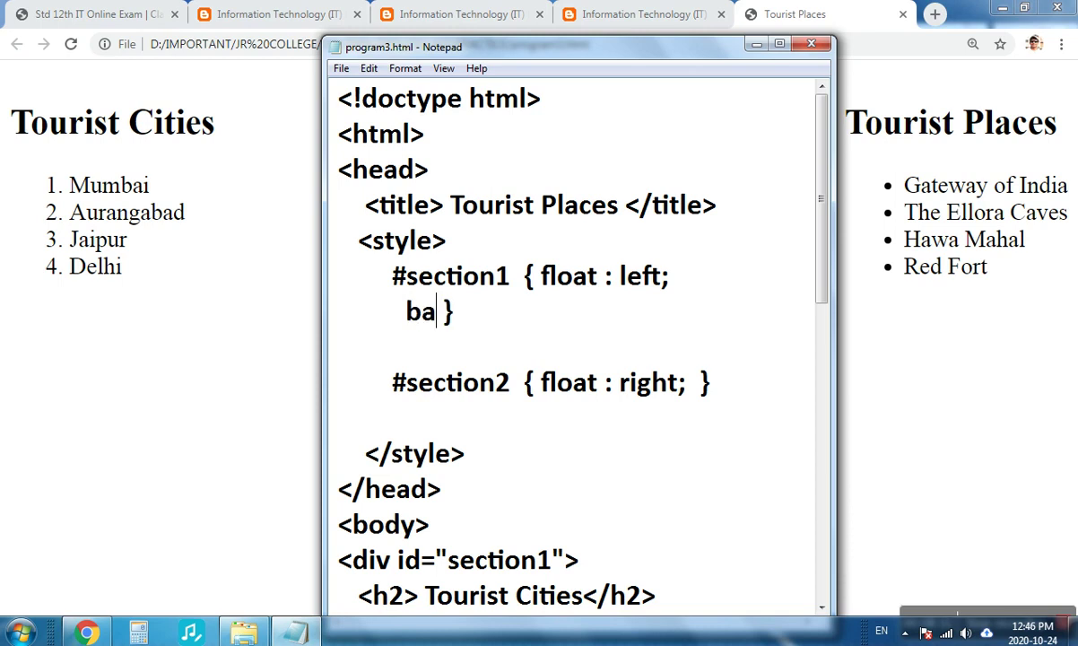
text(ckground-co)
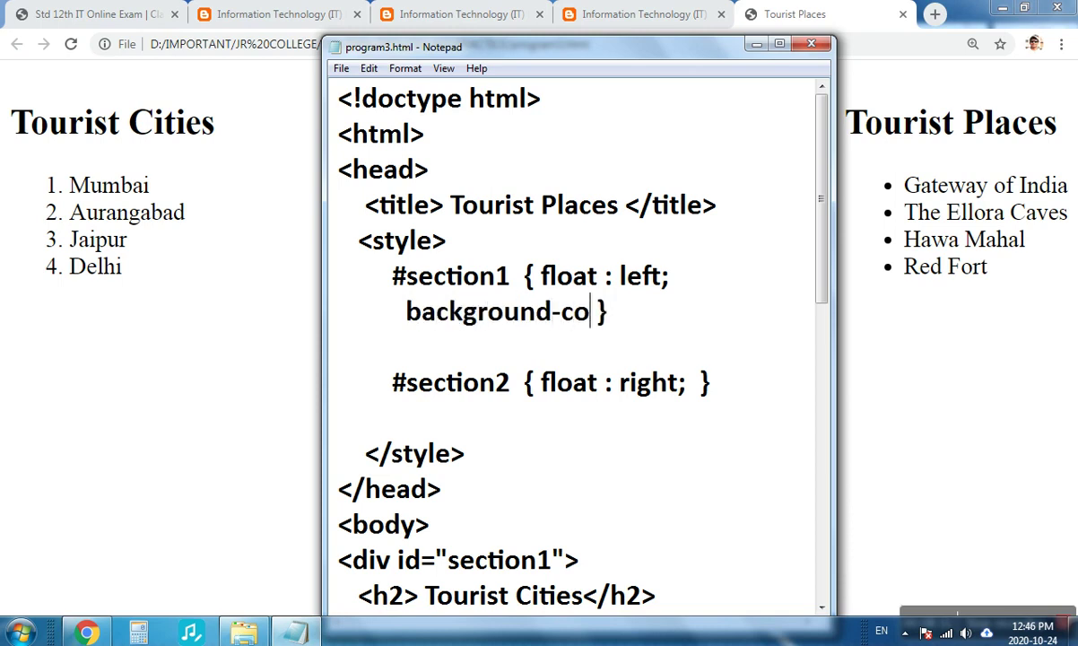
text(lor : cyan)
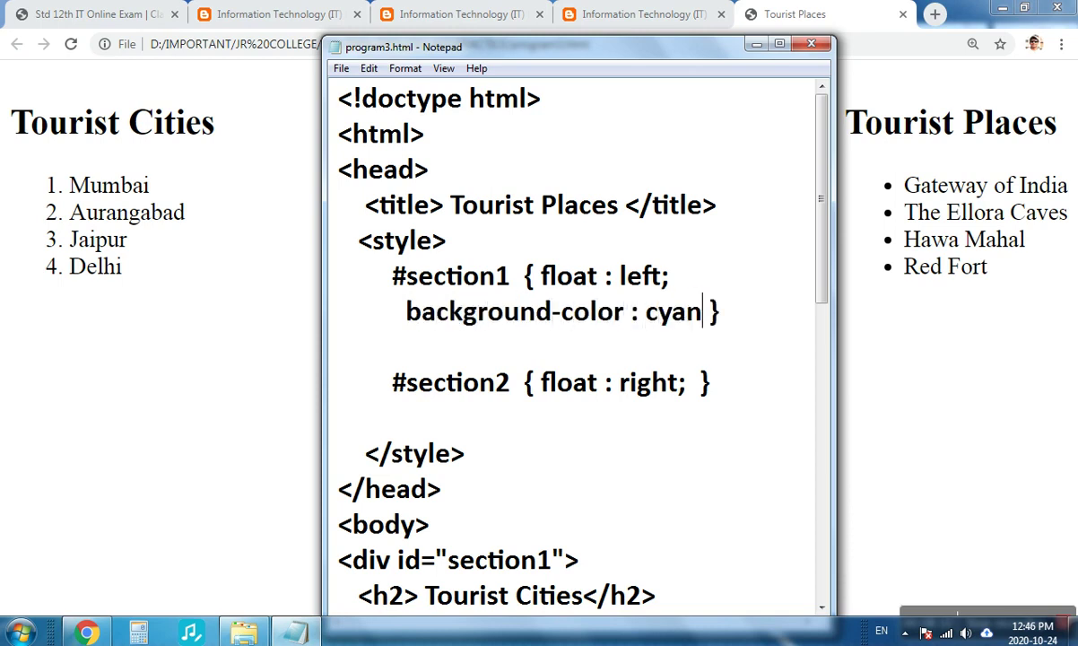
text(;)
key(Return)
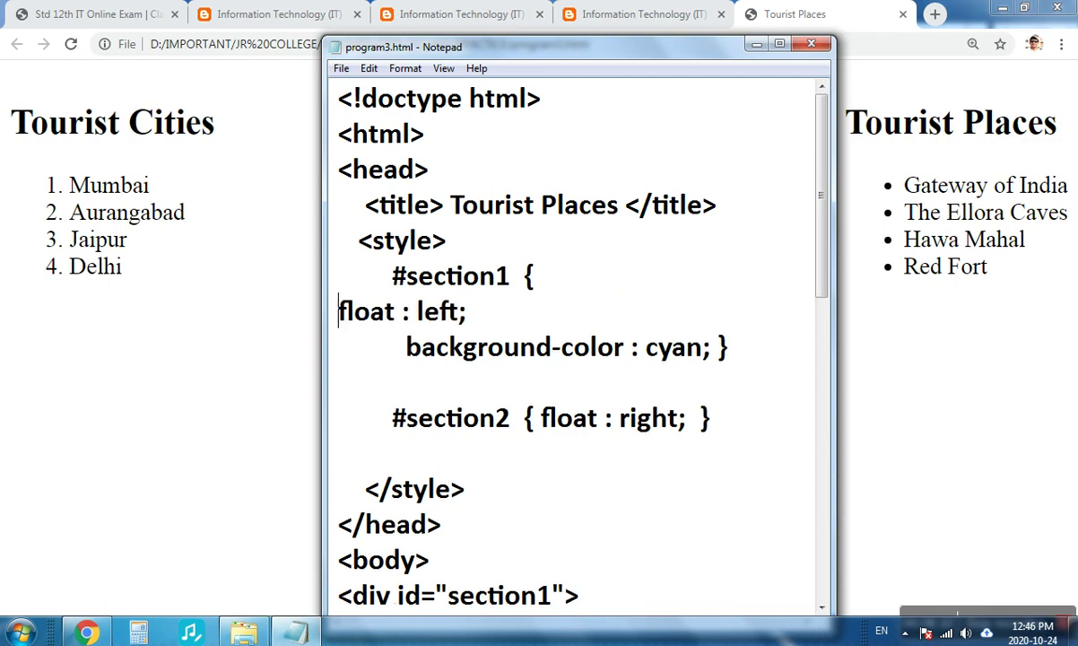
key(Tab)
key(Down)
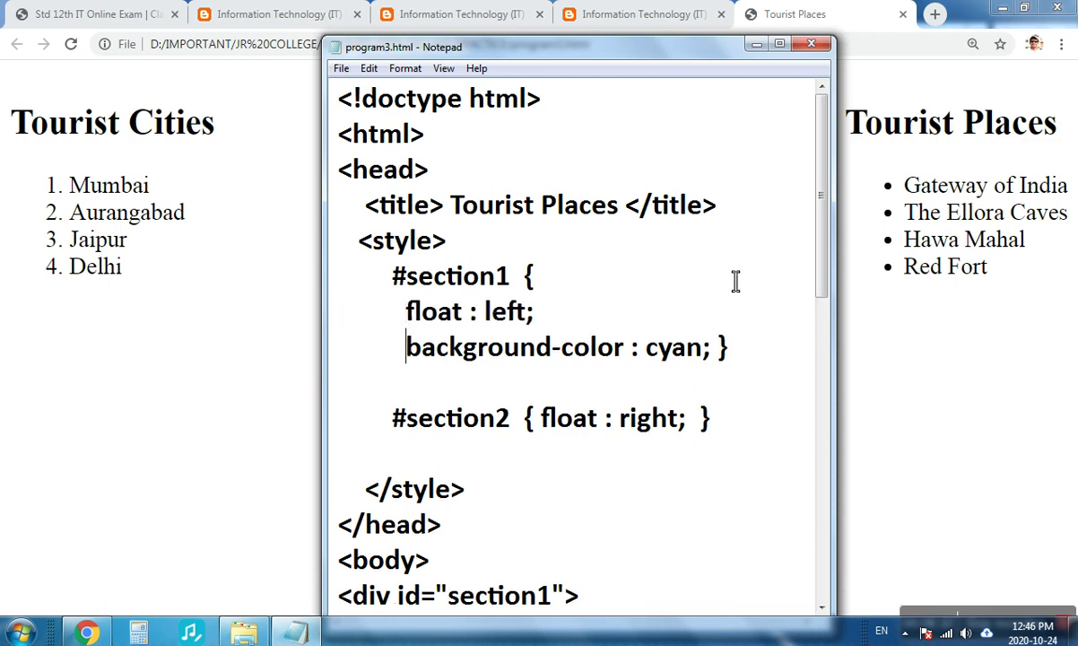
click(723, 348)
key(Return)
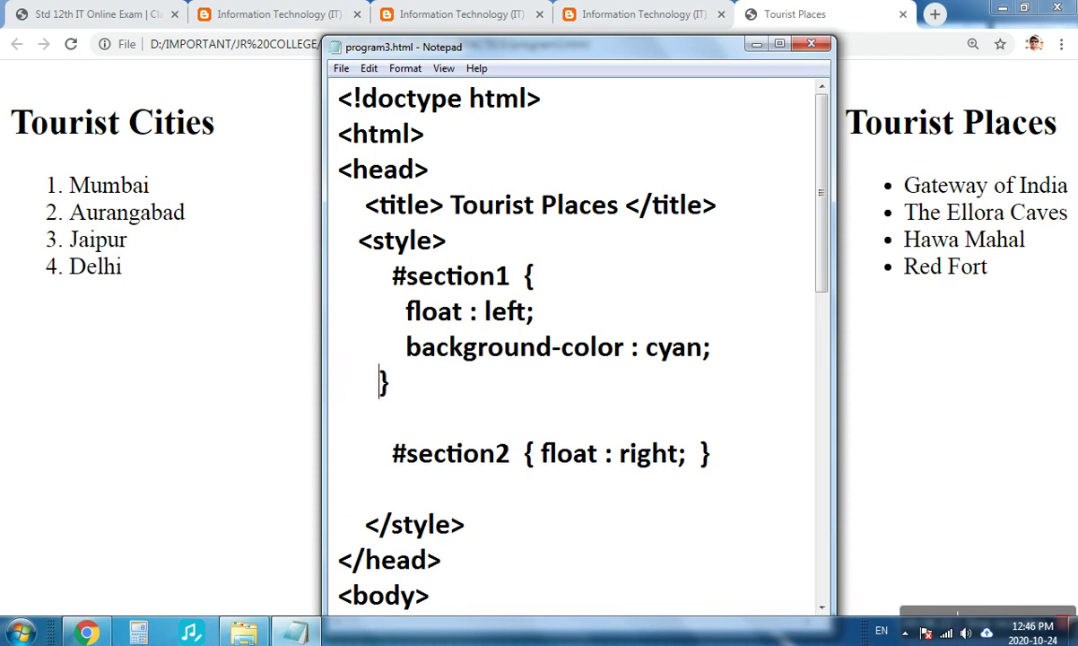
- Split #section2 onto separate lines and add background-color : green; to it
click(540, 453)
key(Return)
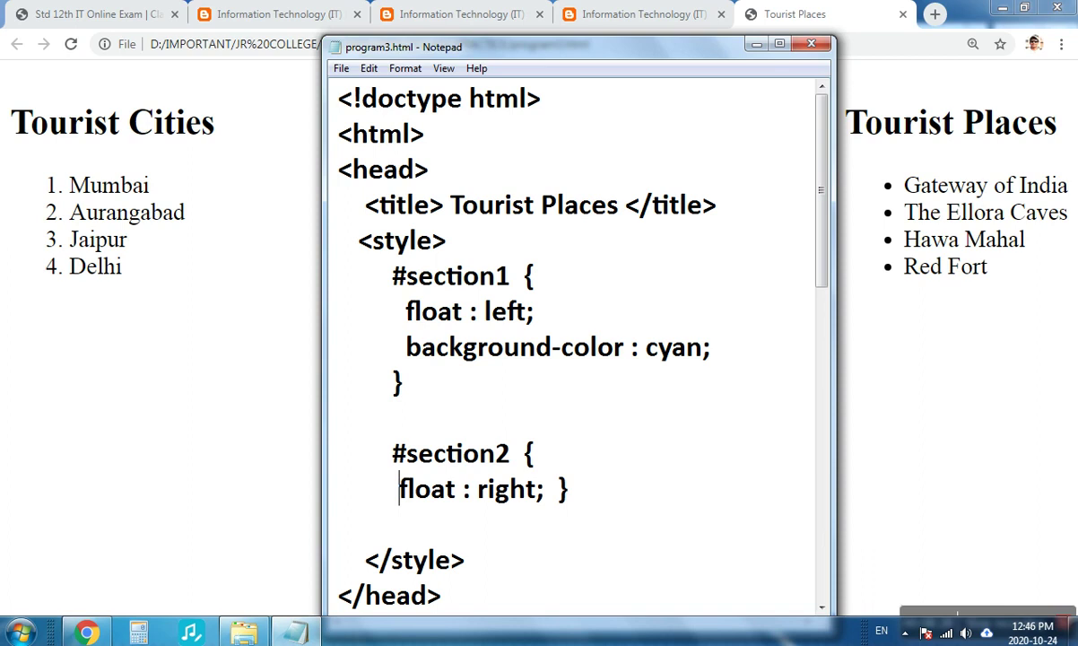
click(585, 488)
key(Return)
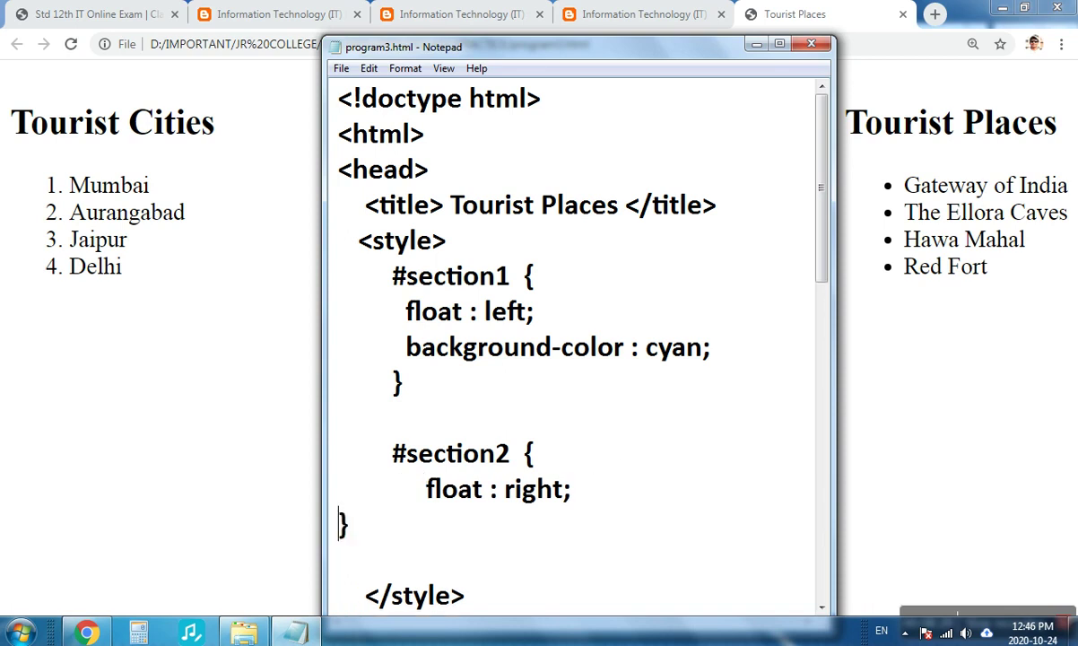
key(Return)
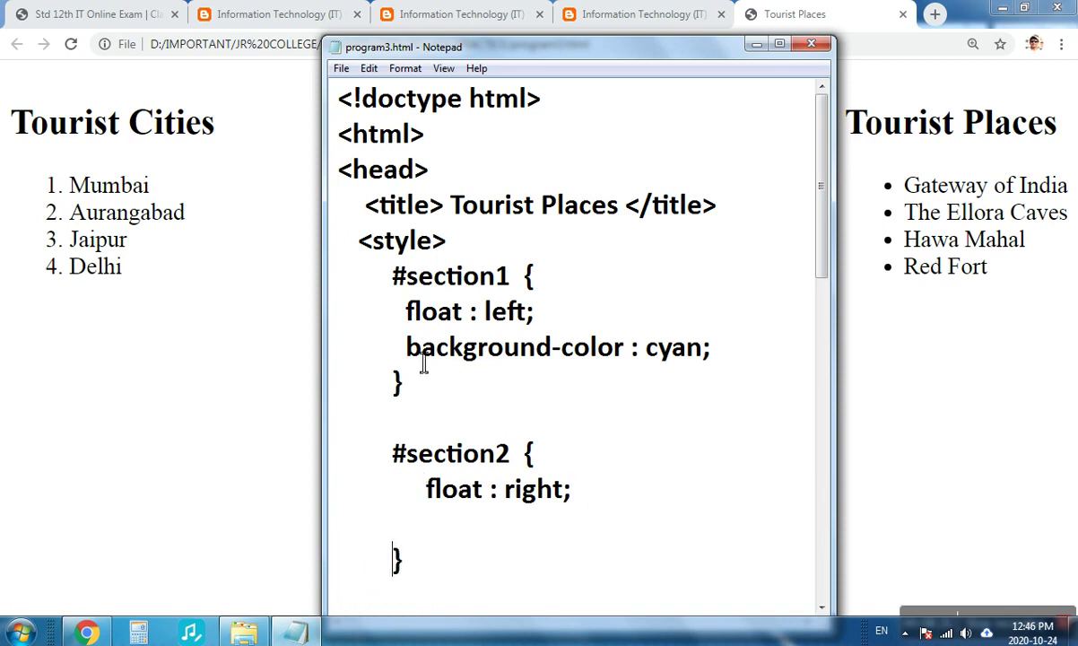
drag(411, 356, 727, 363)
key(ctrl+c)
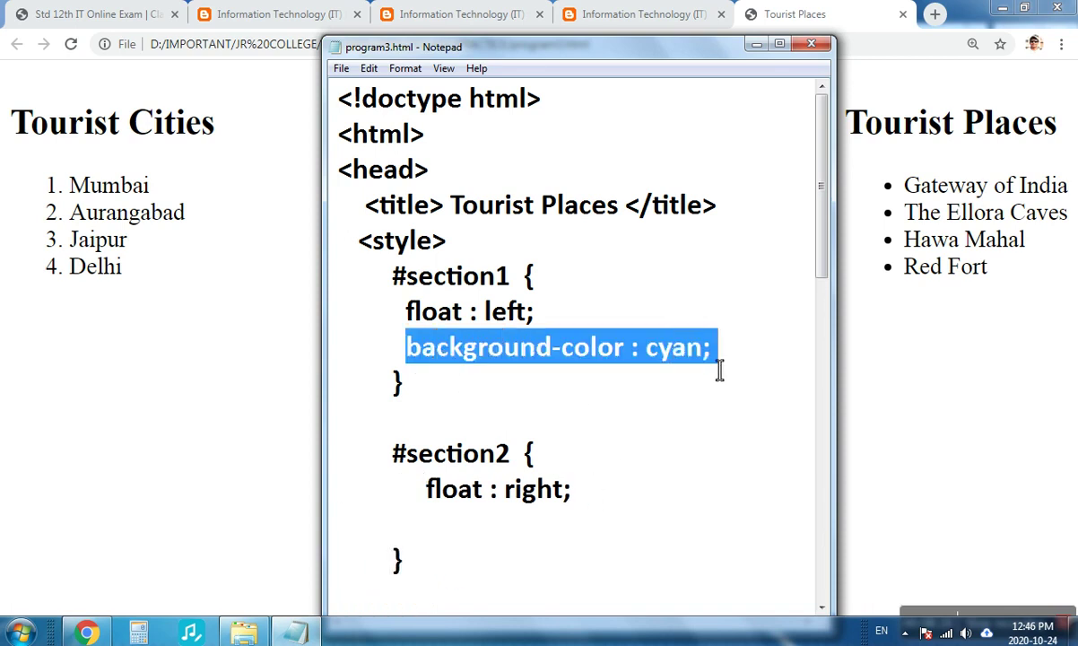
click(500, 529)
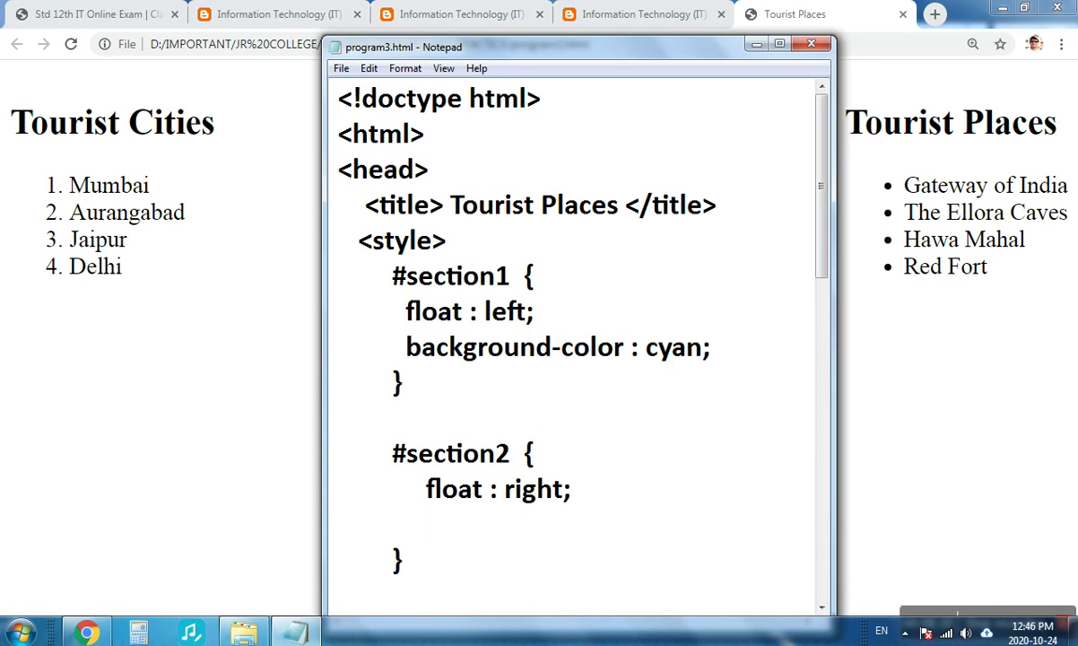
key(ctrl+v)
key(Left)
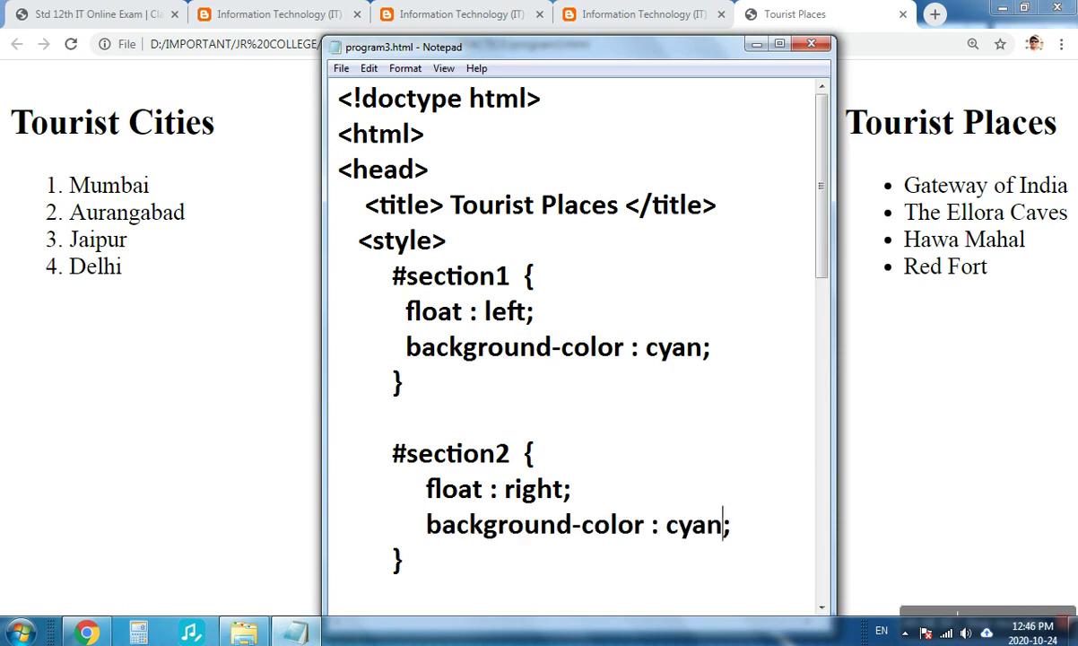
key(shift+Left)
key(shift+Left)
key(shift+Left)
key(shift+Left)
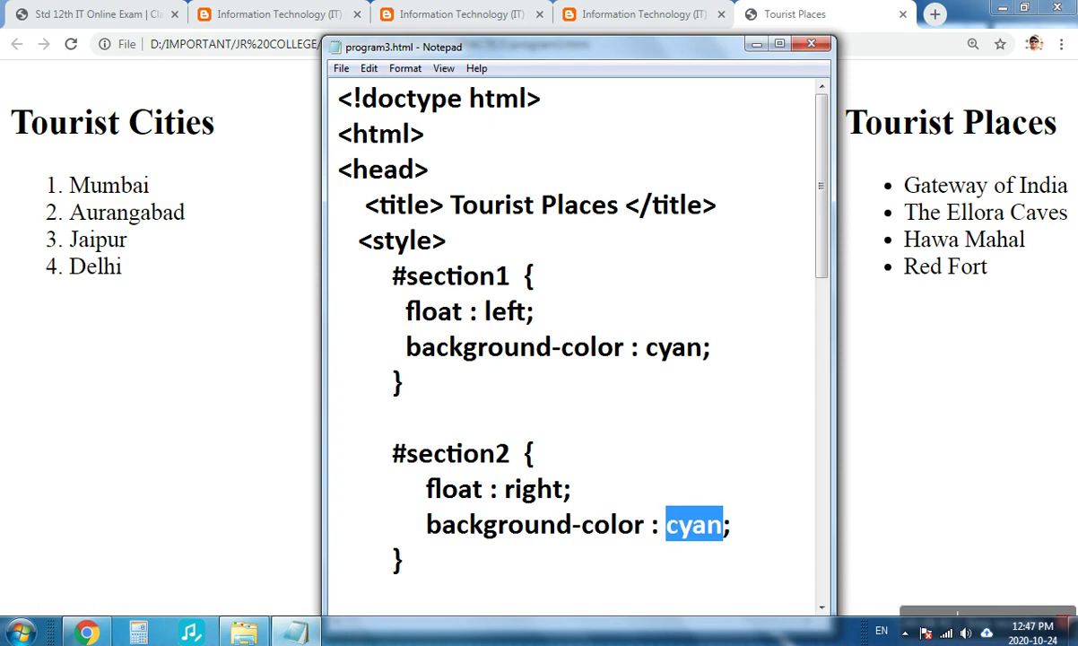
text(green)
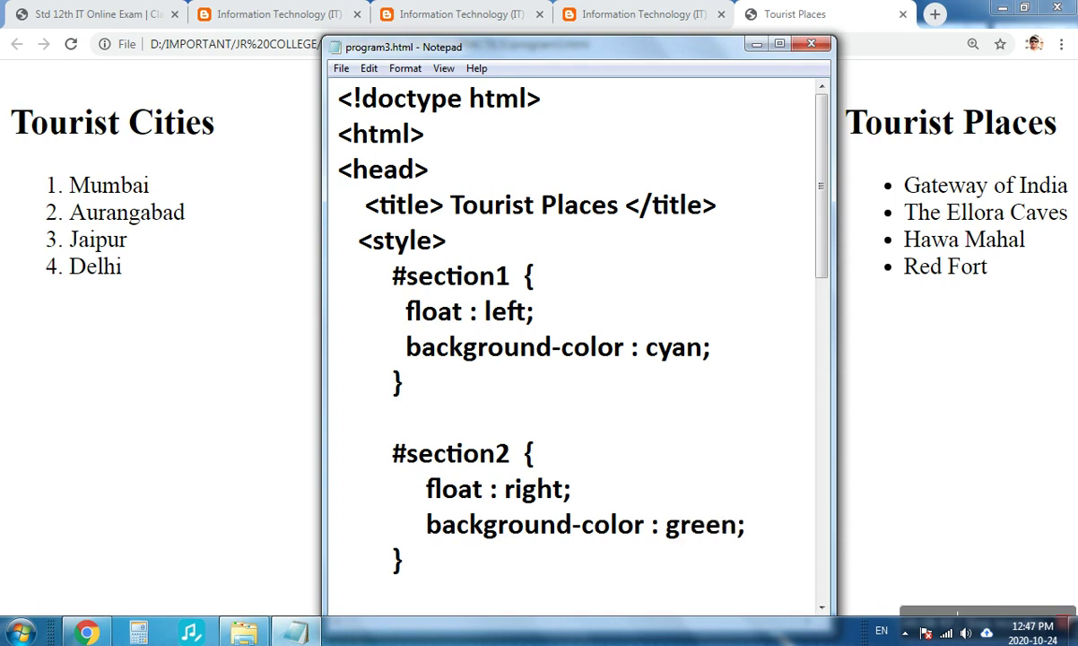
- Save program3.html and switch to the Chrome page
click(341, 68)
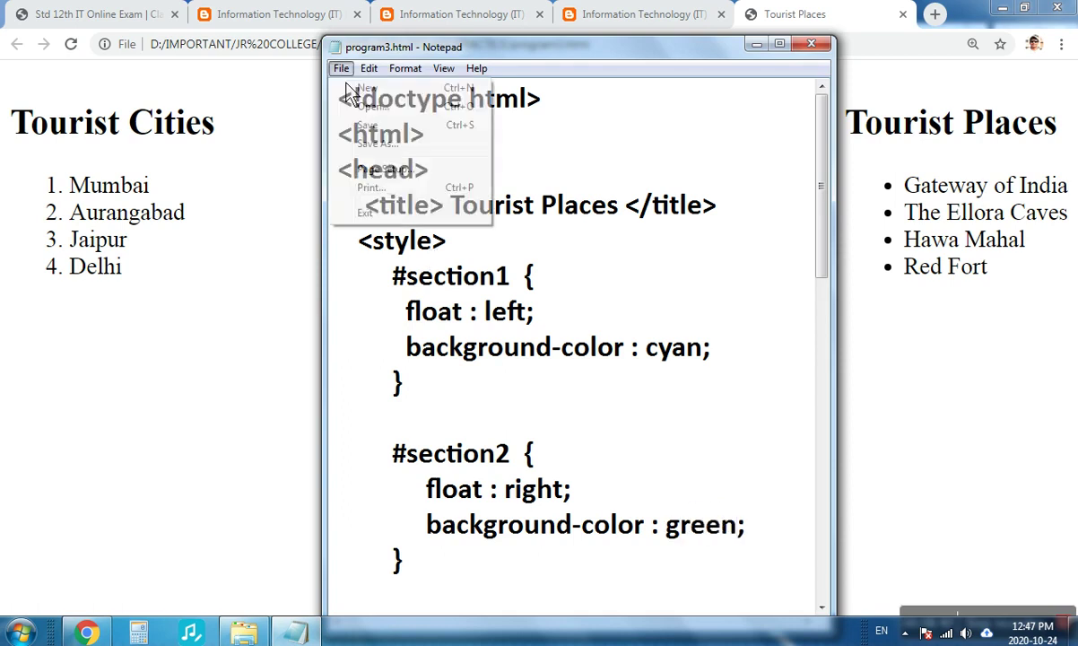
click(367, 125)
click(797, 19)
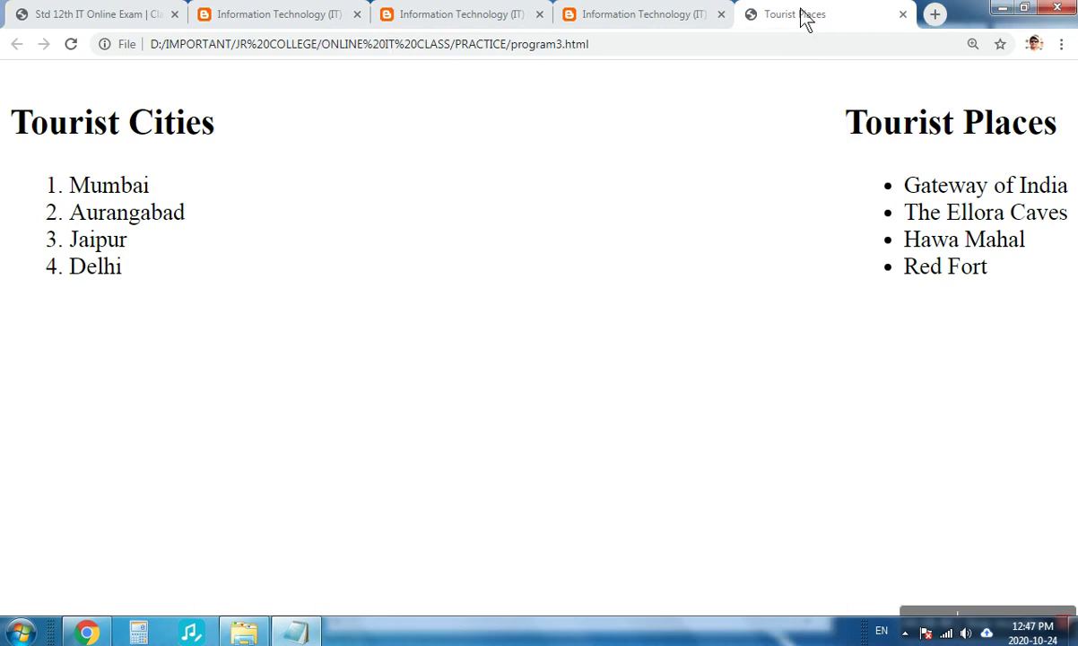
- Reload Chrome to see the cyan and green backgrounds, then return to Notepad
click(71, 44)
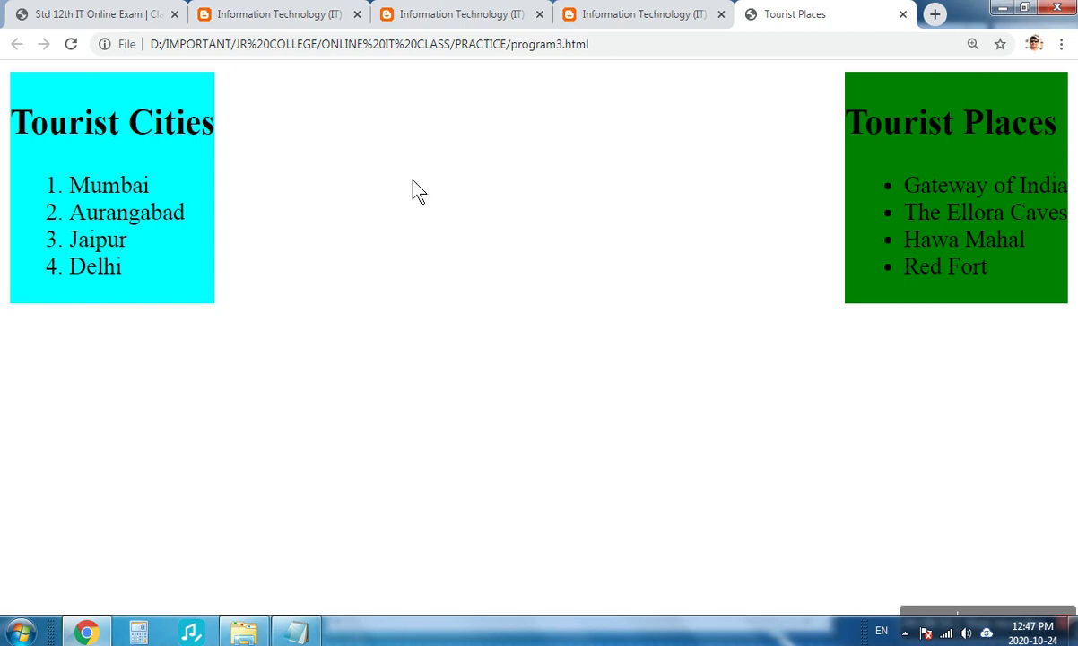
click(294, 633)
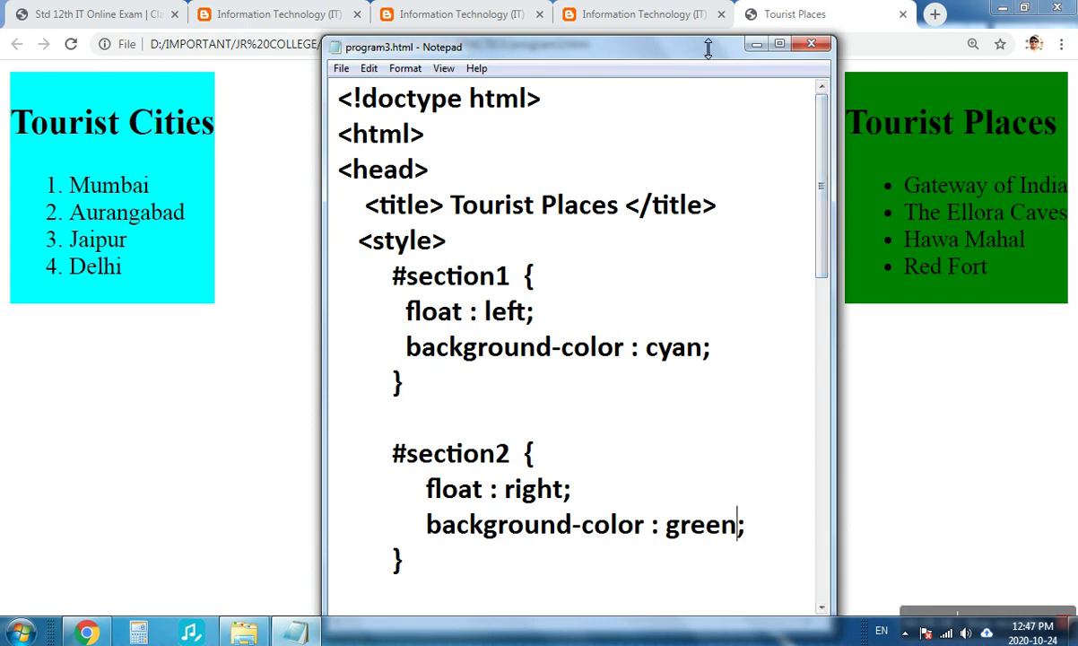
- Enlarge and reposition Notepad, then delete the blank line above </style>
drag(708, 48, 707, 22)
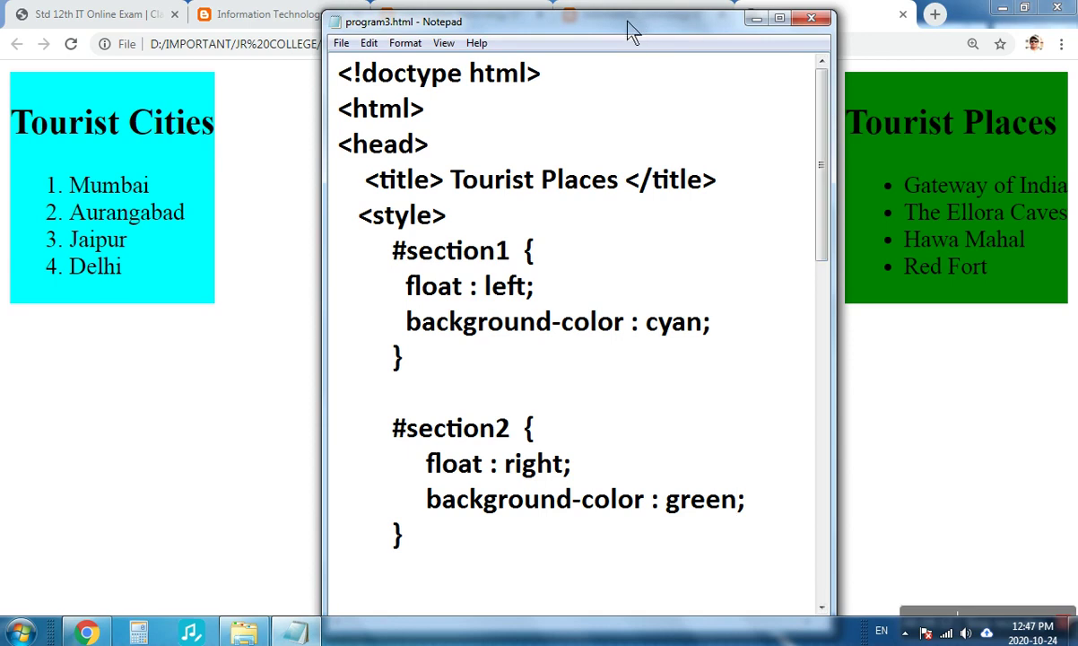
drag(637, 29, 610, 25)
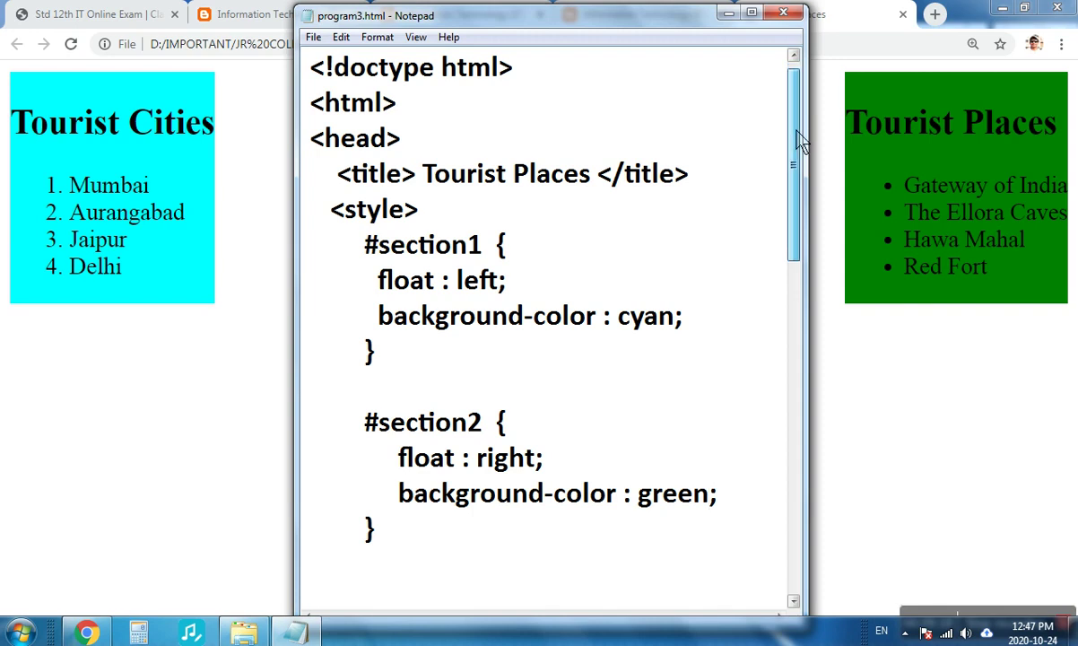
drag(801, 131, 800, 142)
click(380, 534)
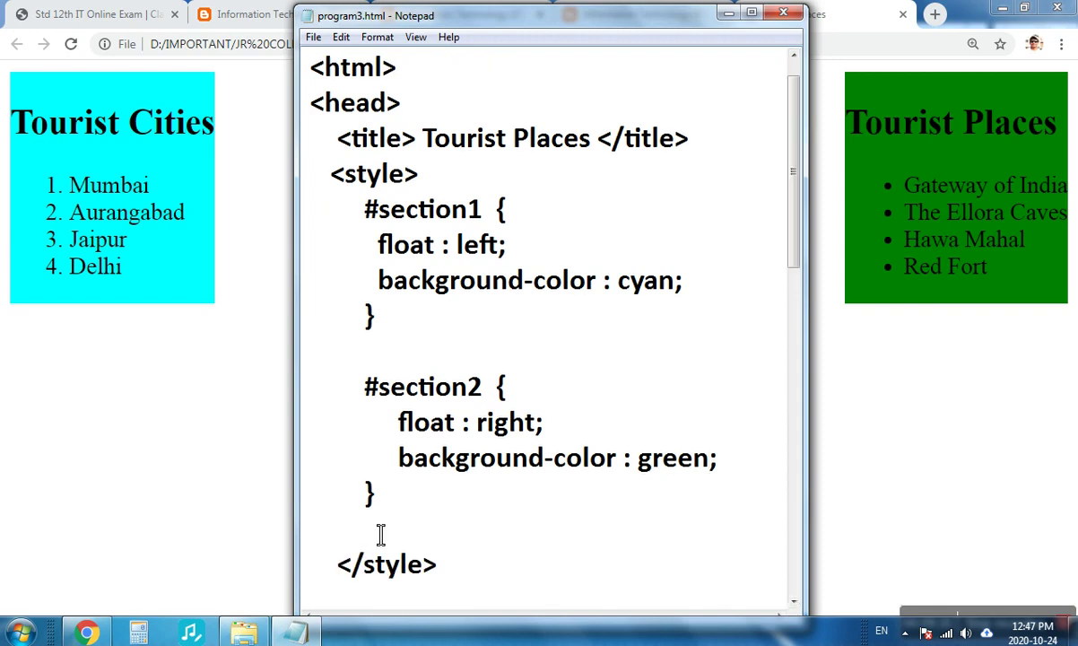
key(Delete)
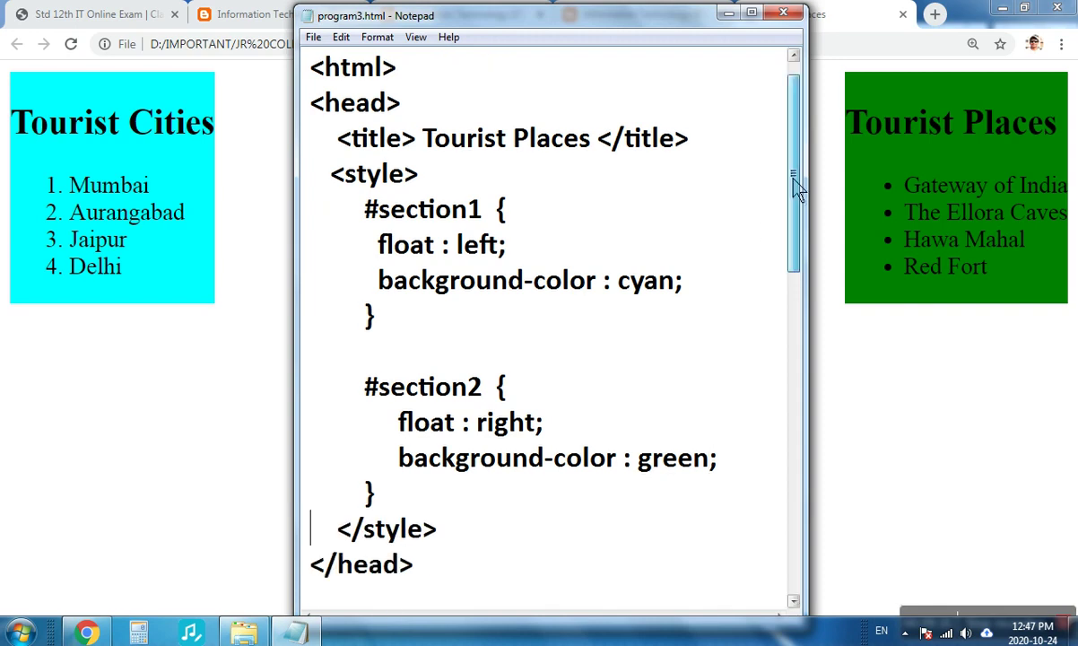
mouse_move(799, 188)
mouse_down()
mouse_move(799, 177)
mouse_move(782, 351)
mouse_up()
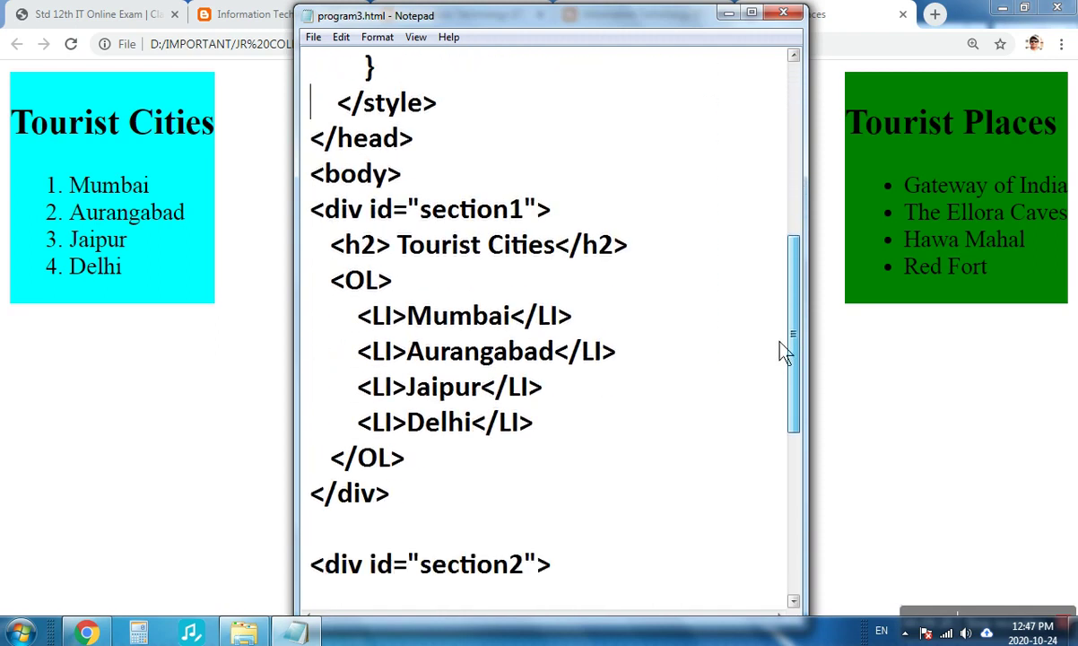
- Review the section1 and section2 div blocks by selecting and scrolling through them
drag(324, 209, 363, 209)
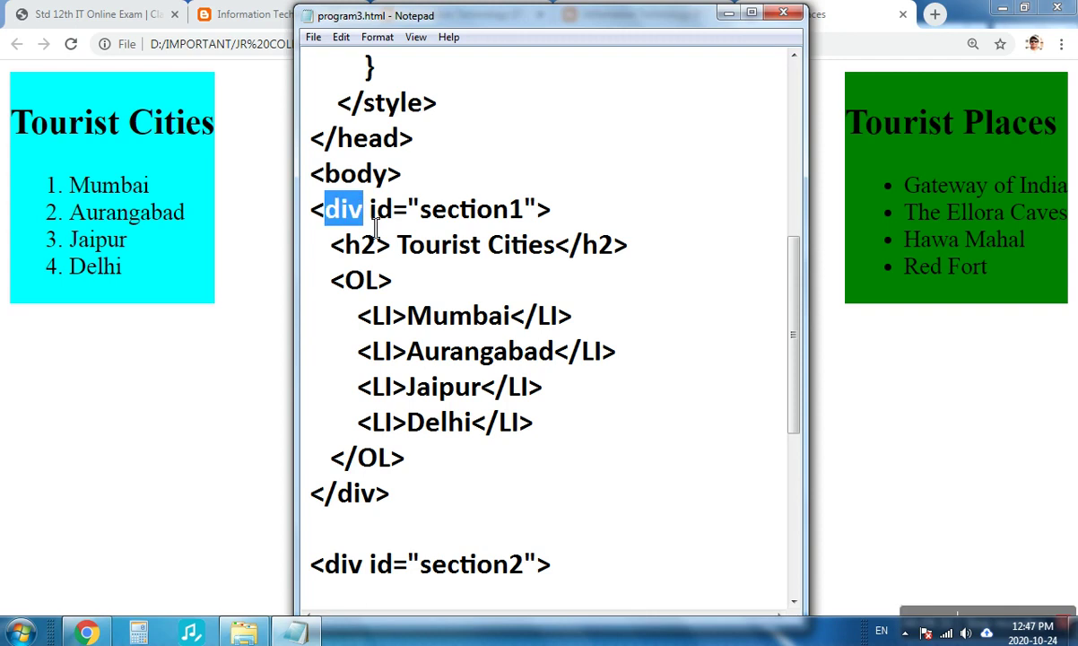
mouse_move(330, 244)
mouse_down()
mouse_move(549, 274)
mouse_move(565, 319)
mouse_move(529, 440)
mouse_move(535, 458)
mouse_up()
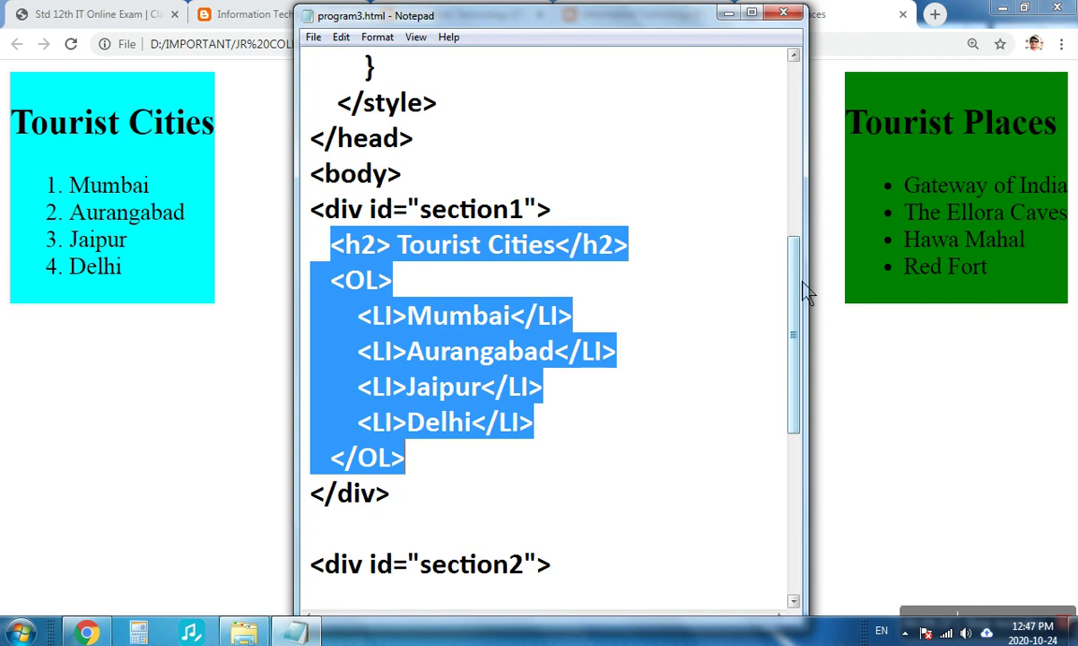
drag(804, 292, 794, 429)
click(710, 423)
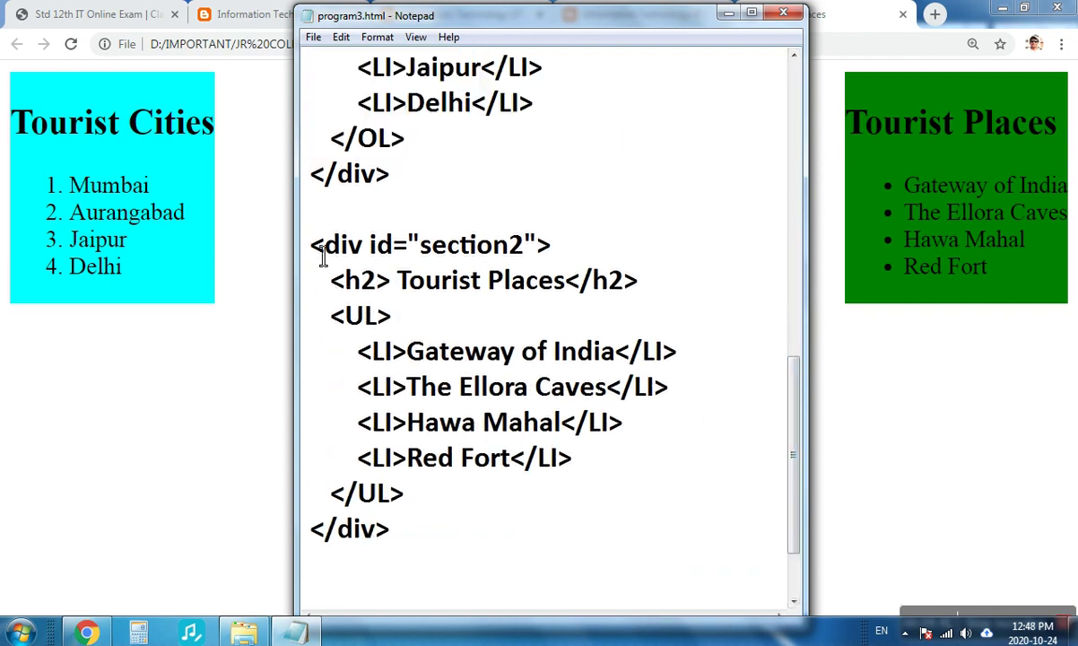
mouse_move(313, 249)
mouse_down()
mouse_move(448, 426)
mouse_move(464, 530)
mouse_move(554, 528)
mouse_up()
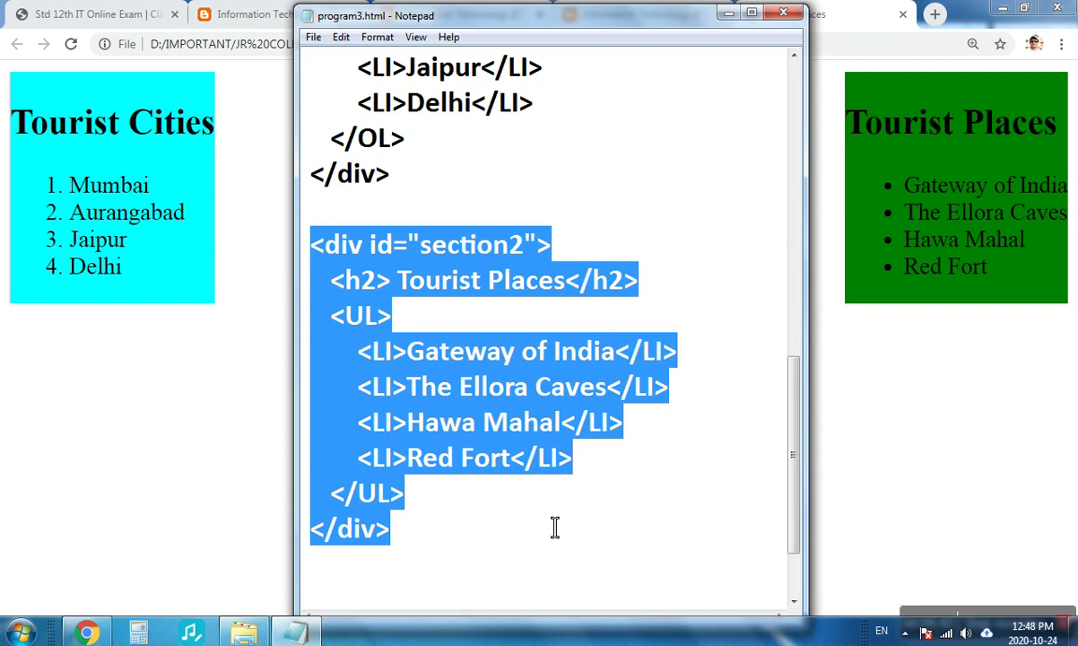
click(554, 528)
mouse_move(797, 435)
mouse_down()
mouse_move(797, 474)
mouse_move(797, 455)
mouse_up()
mouse_move(798, 439)
mouse_down()
mouse_move(815, 345)
mouse_move(805, 106)
mouse_up()
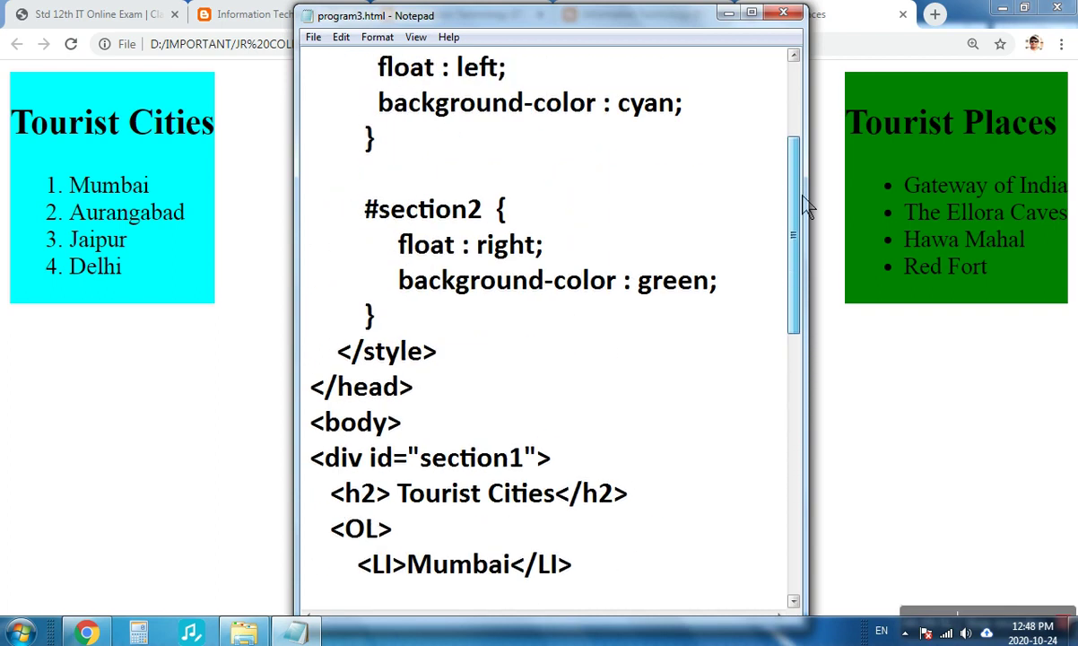